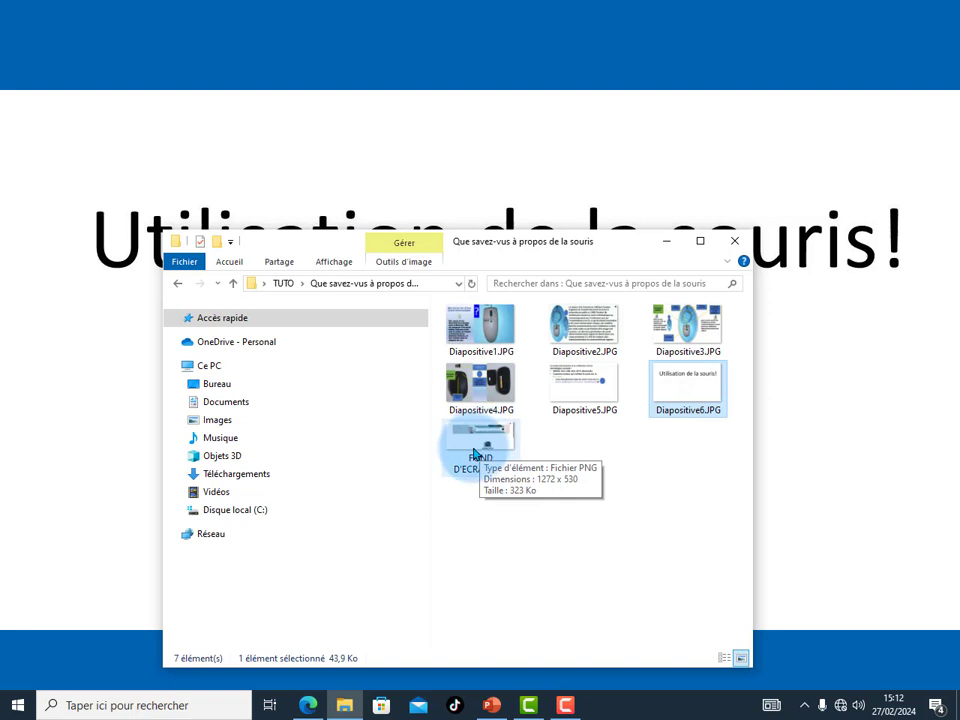
Minimize the "Que savez-vous à propos de la souris" folder window to show the desktop
{"action": "left_click", "coordinate": [664, 241]}
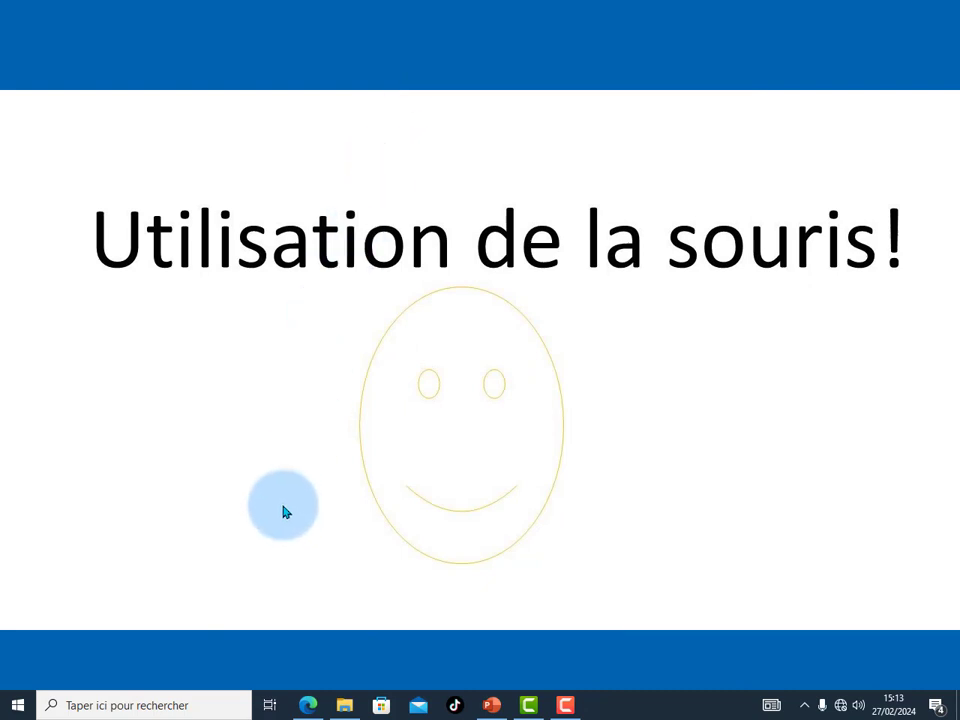
{"action": "left_click", "coordinate": [20, 709]}
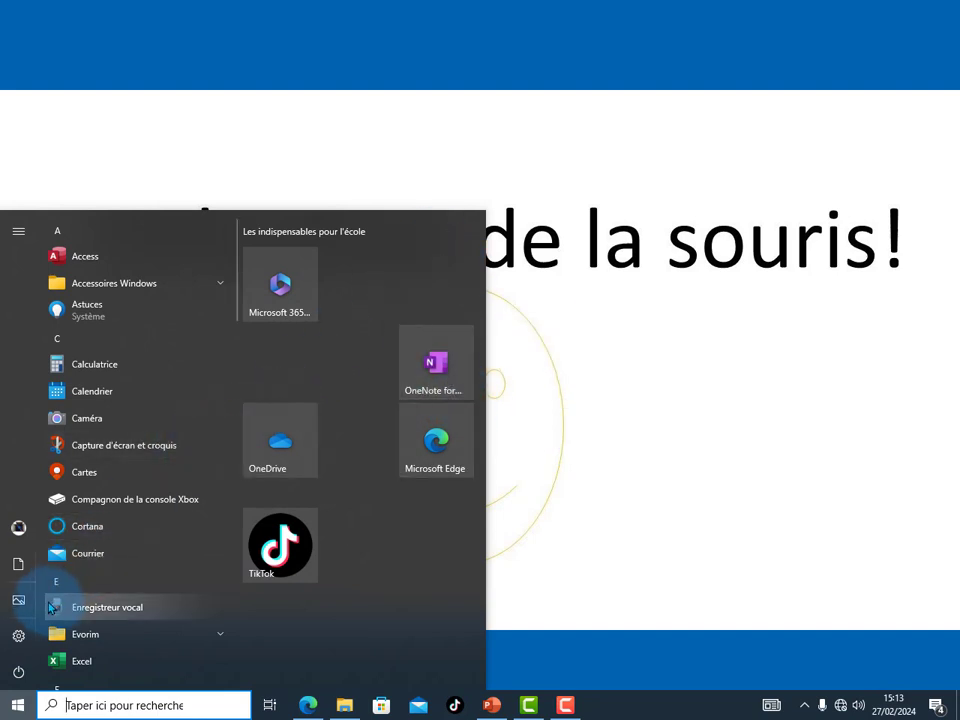
{"action": "left_click", "coordinate": [19, 635]}
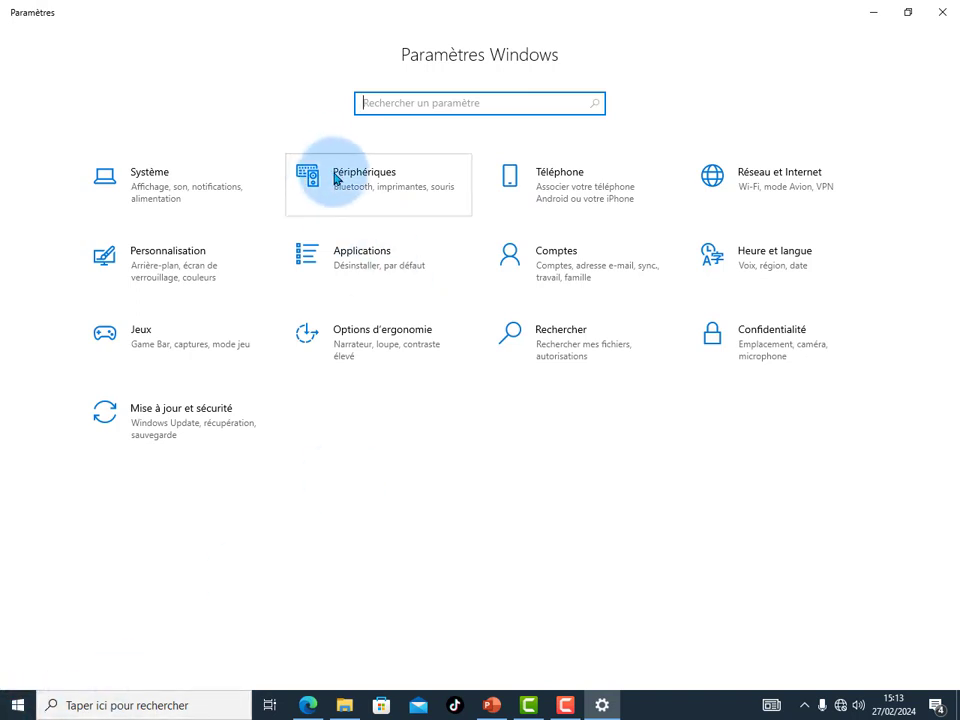
{"action": "left_click", "coordinate": [942, 12]}
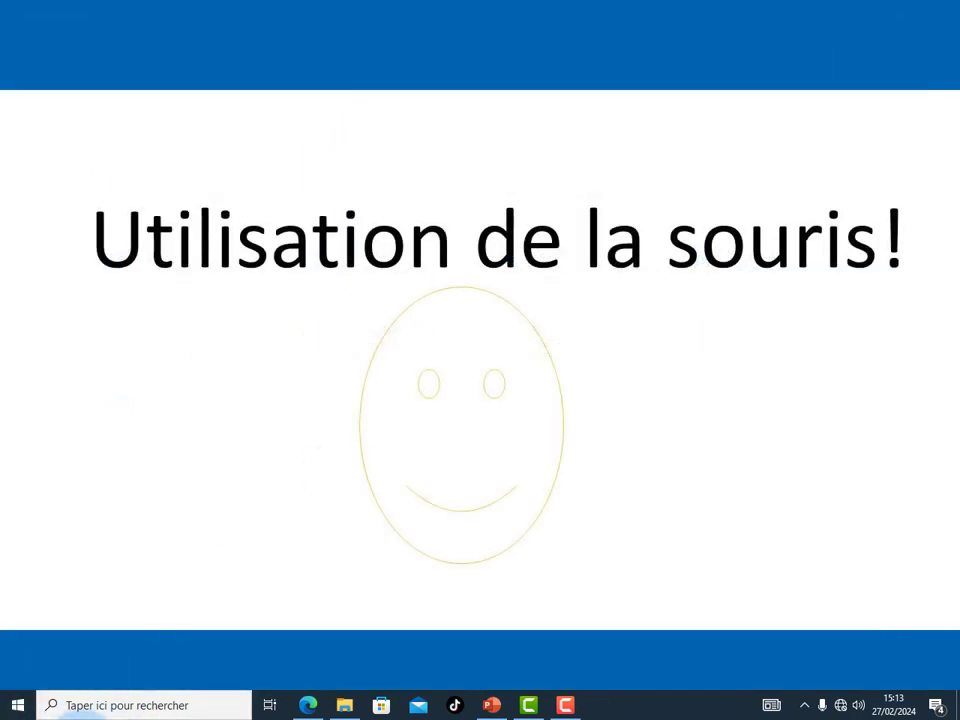
{"action": "right_click", "coordinate": [18, 706]}
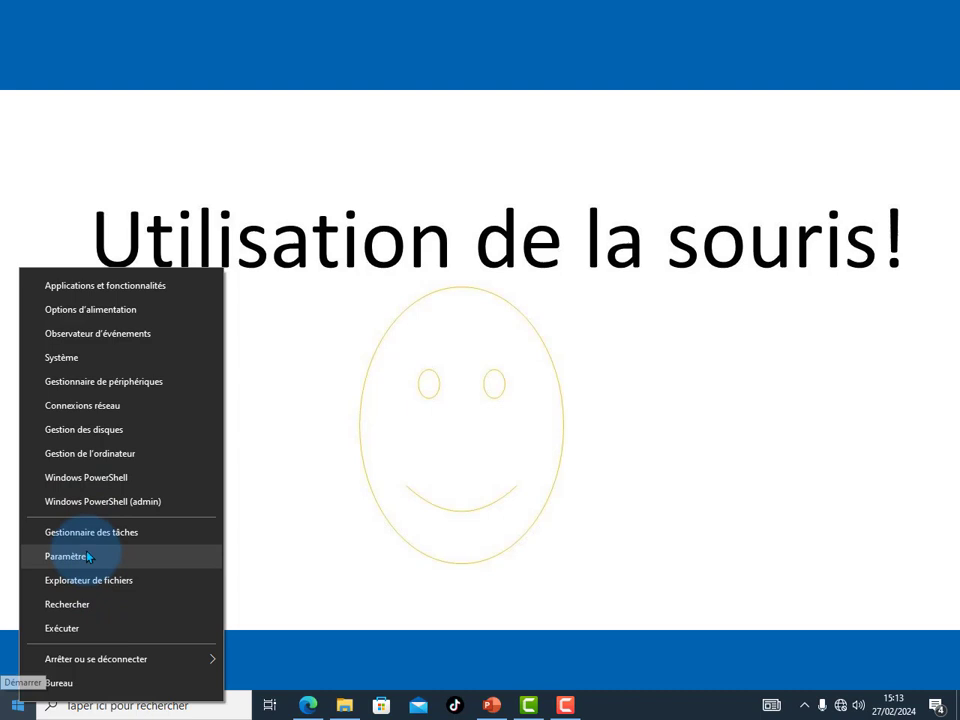
{"action": "left_click", "coordinate": [304, 478]}
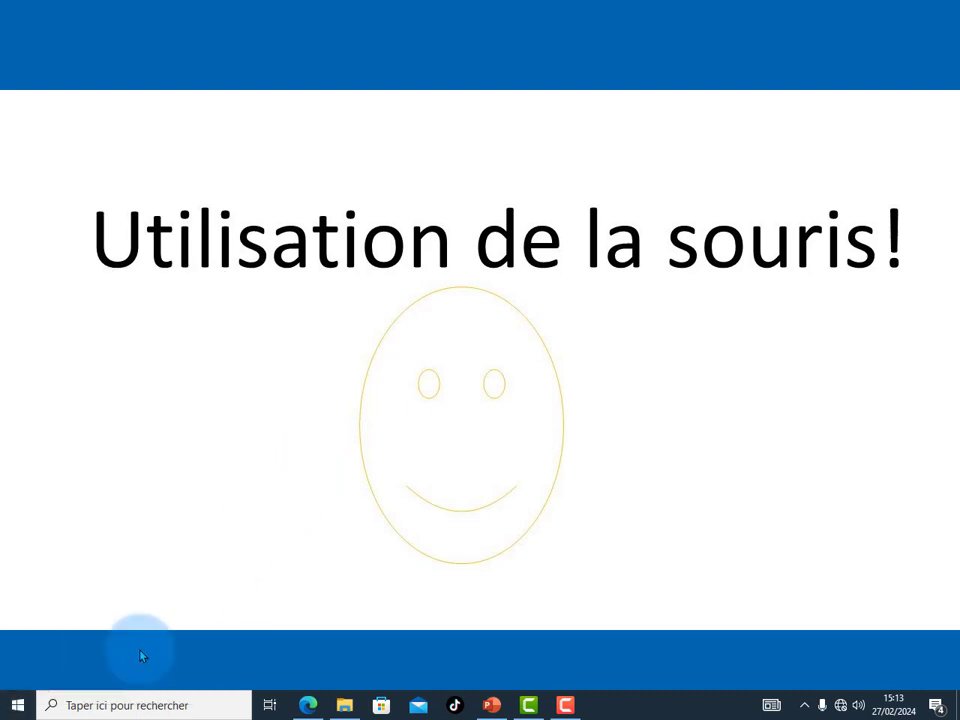
{"action": "left_click", "coordinate": [20, 705]}
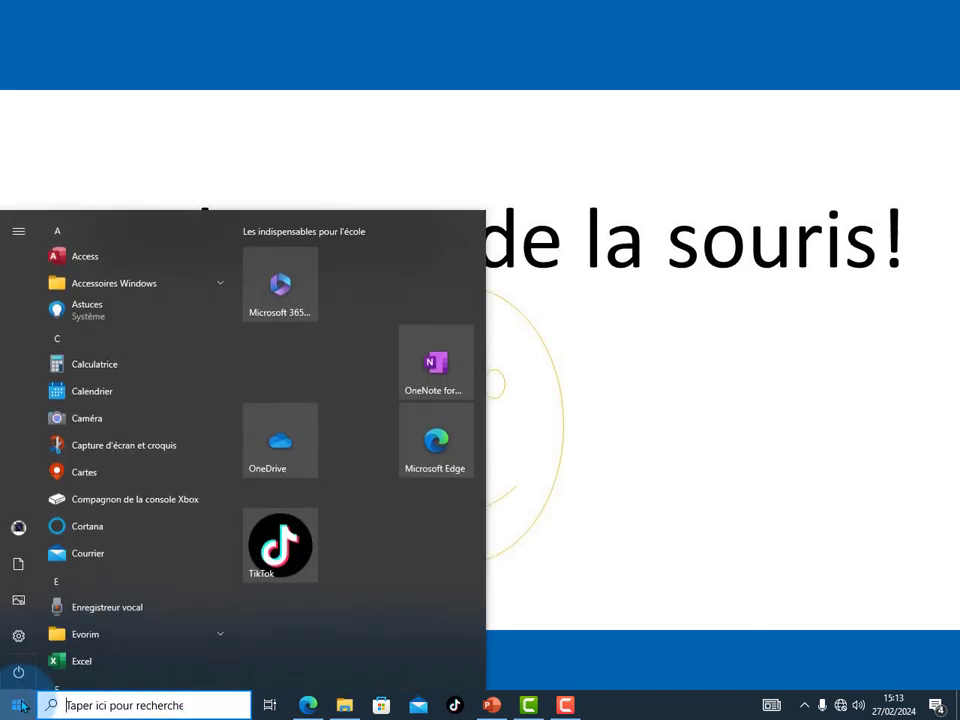
{"action": "left_click", "coordinate": [20, 638]}
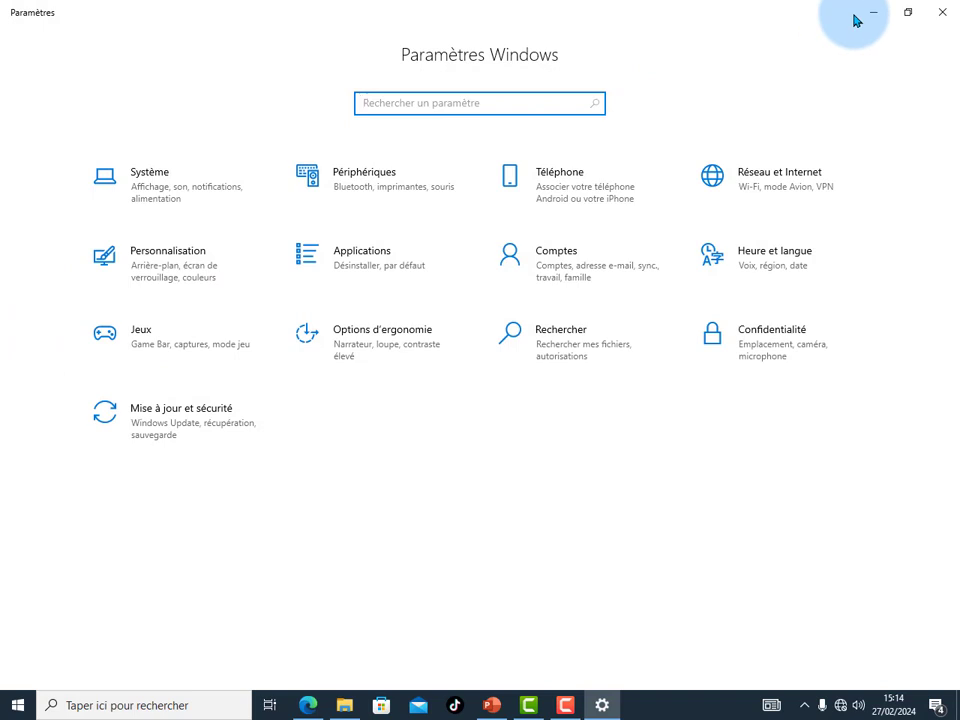
{"action": "left_click", "coordinate": [937, 12]}
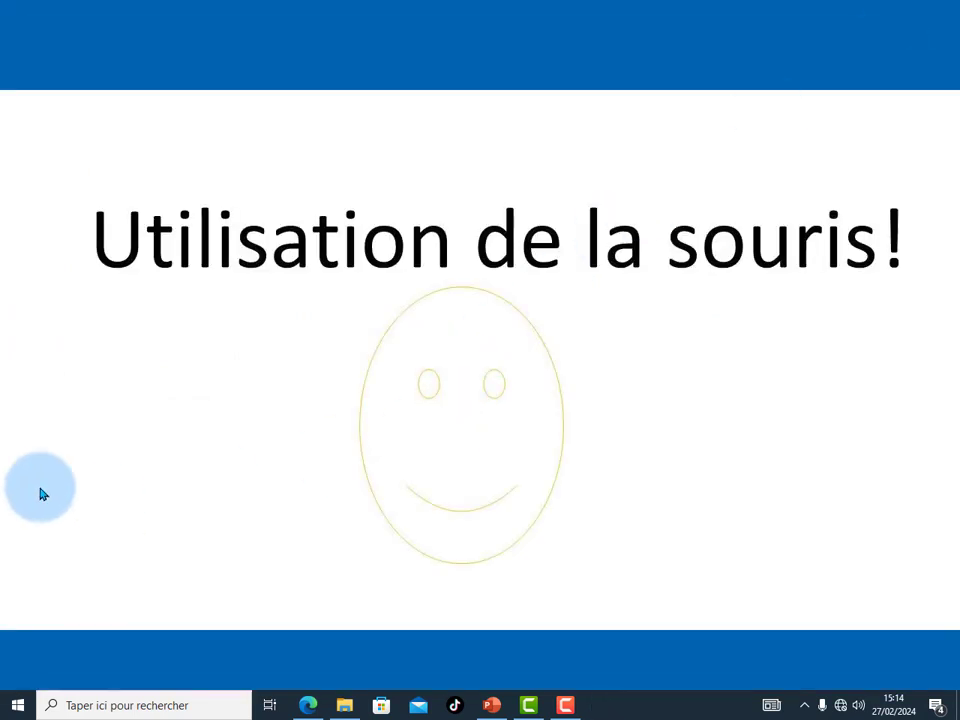
Open the Souris page under Périphériques in Windows Settings
{"action": "right_click", "coordinate": [16, 704]}
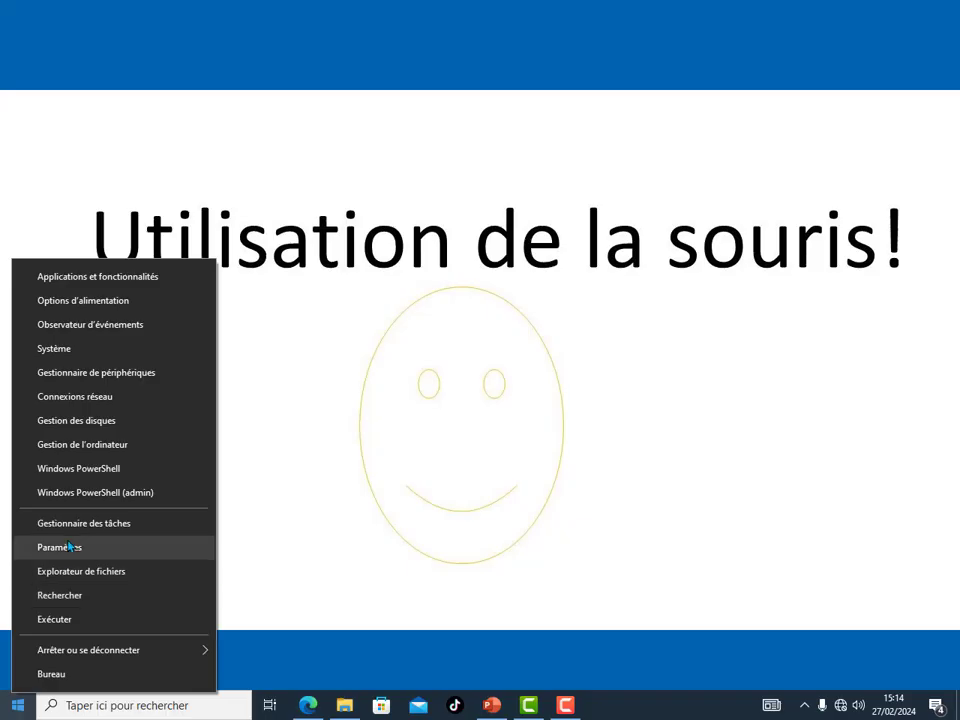
{"action": "left_click", "coordinate": [70, 547]}
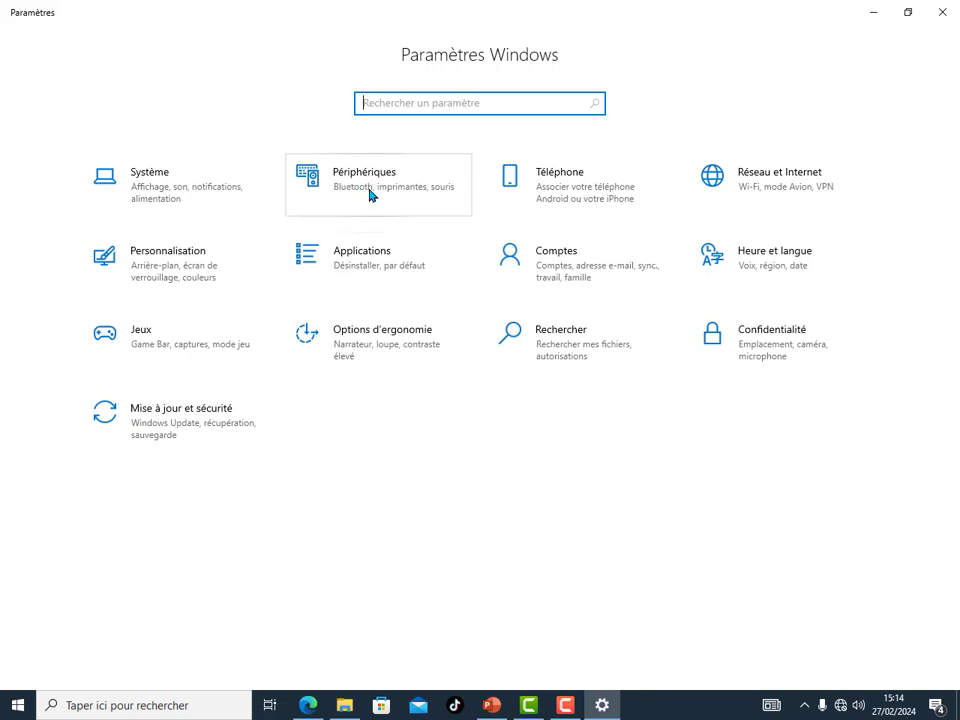
{"action": "left_click", "coordinate": [435, 193]}
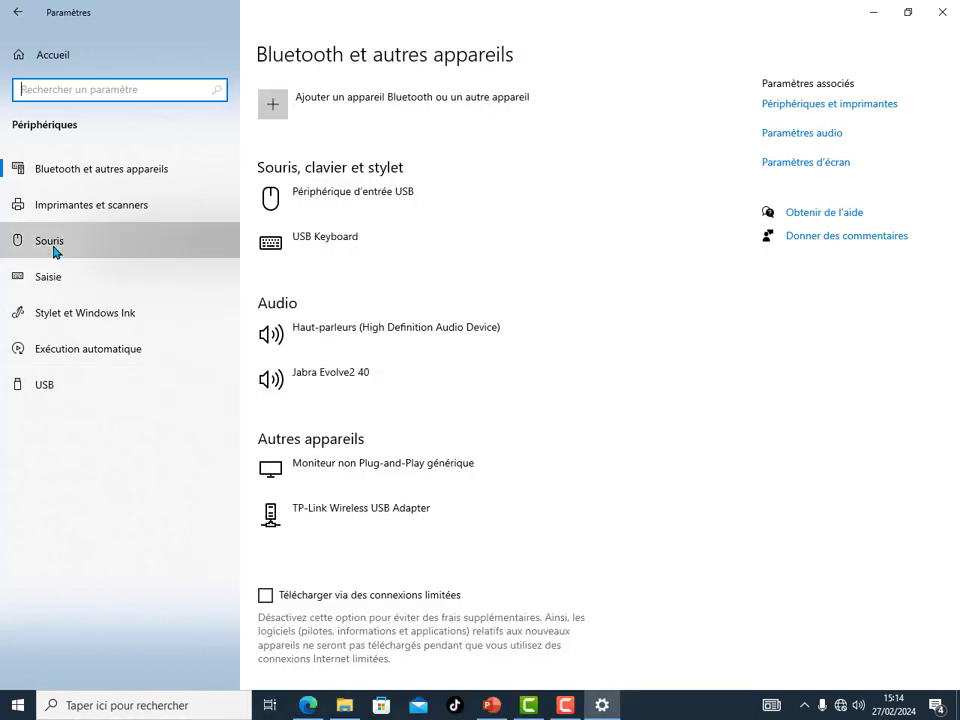
{"action": "left_click", "coordinate": [48, 250]}
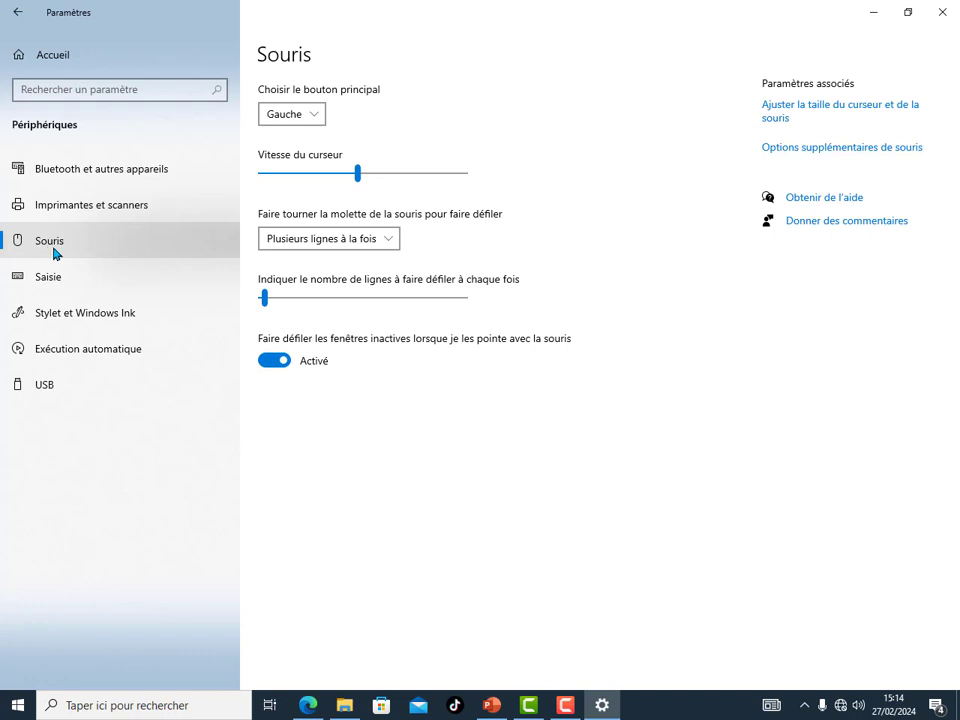
{"action": "left_click", "coordinate": [358, 172]}
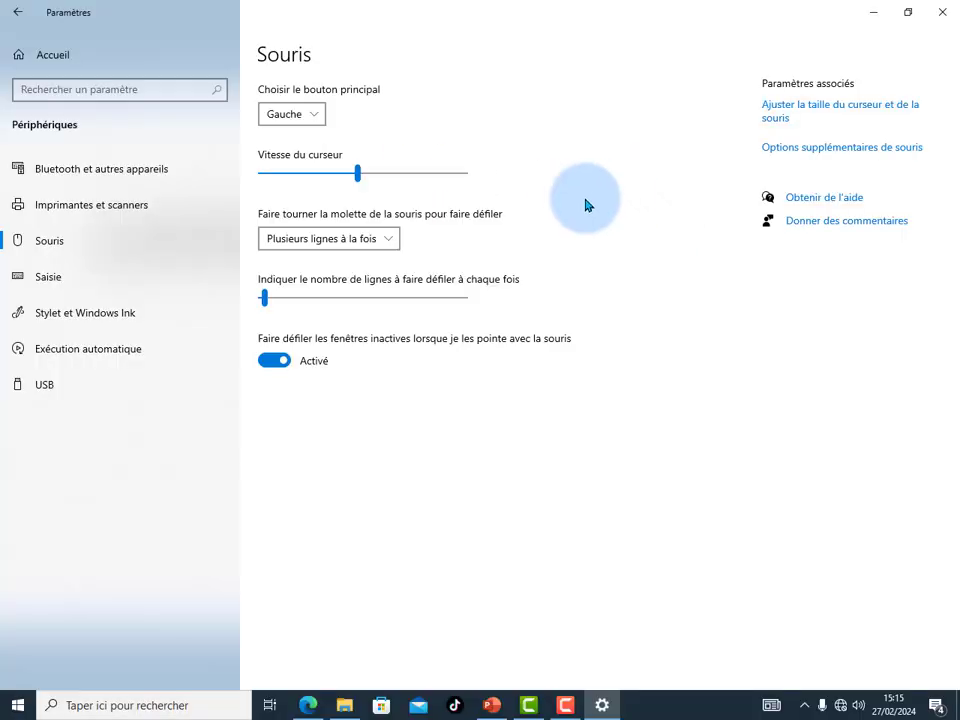
Open the additional mouse options and examine the full list of pointer shapes that can be customized
{"action": "left_click", "coordinate": [807, 156]}
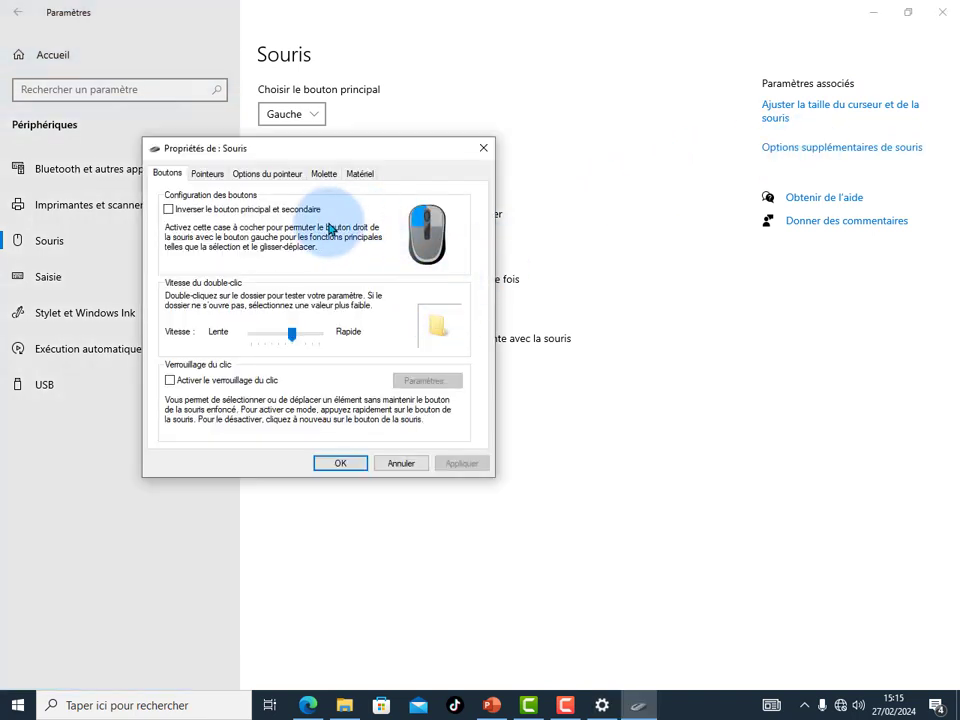
{"action": "left_click", "coordinate": [206, 174]}
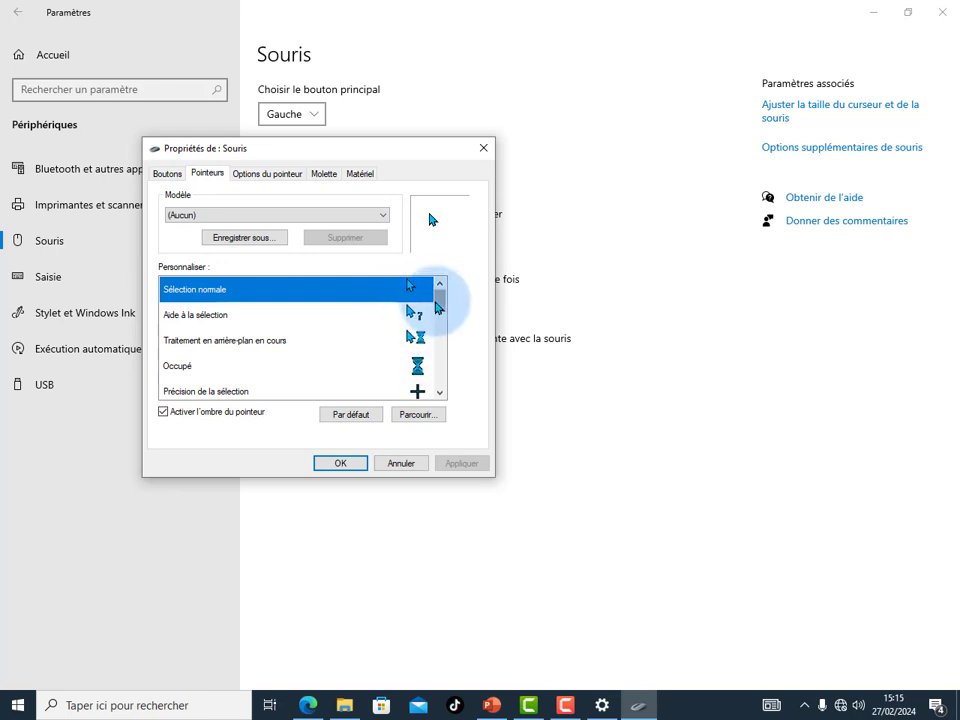
{"action": "left_click_drag", "start_coordinate": [438, 307], "coordinate": [439, 388]}
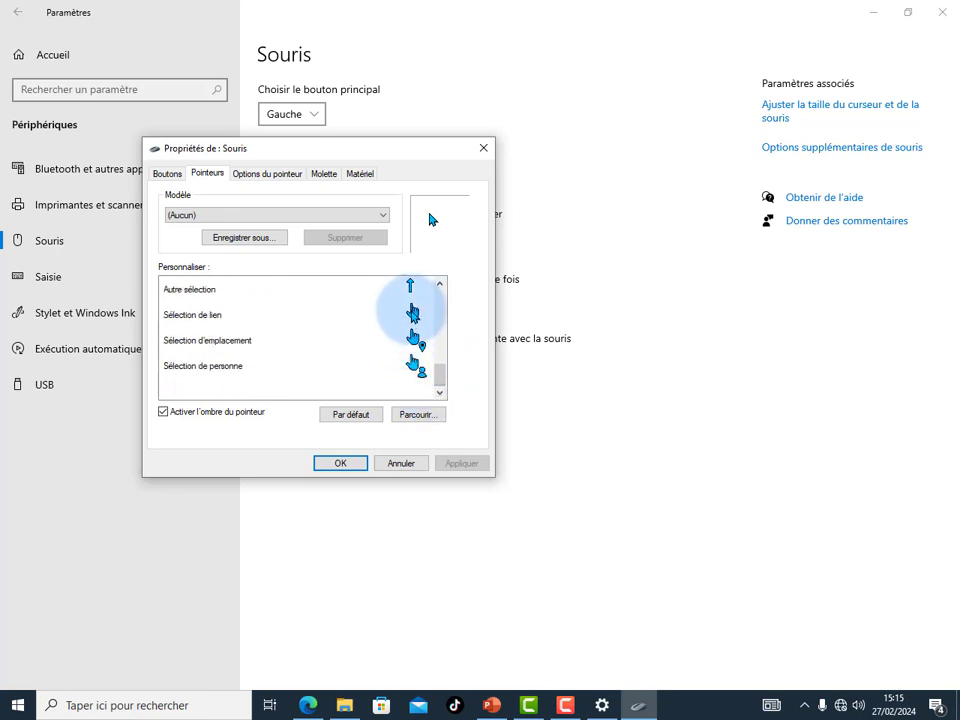
{"action": "left_click_drag", "start_coordinate": [439, 379], "coordinate": [453, 313]}
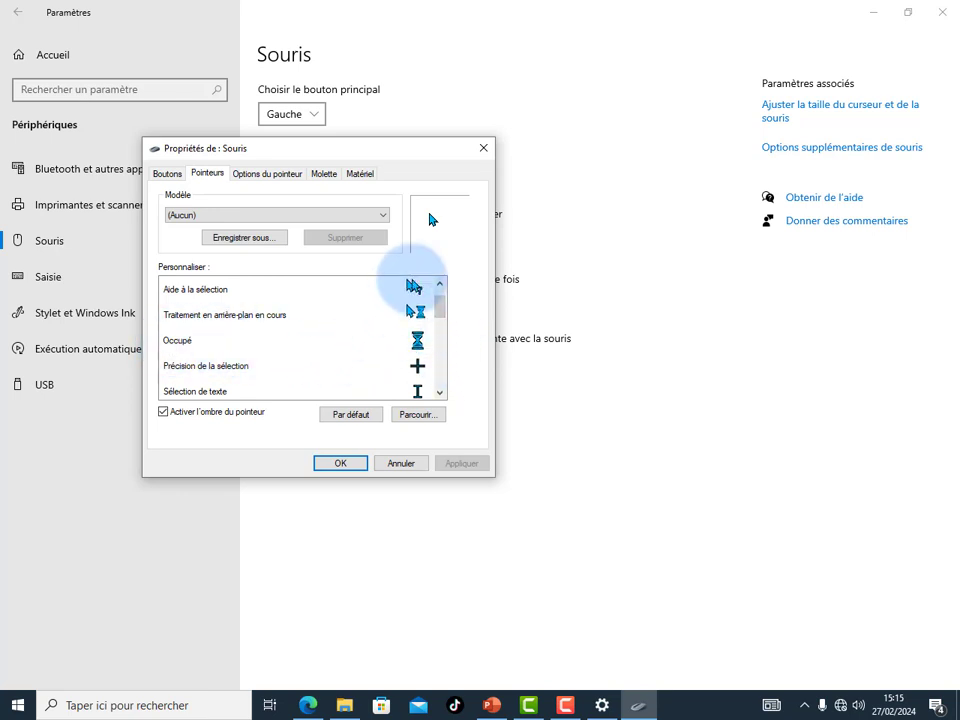
{"action": "left_click_drag", "start_coordinate": [448, 147], "coordinate": [542, 22]}
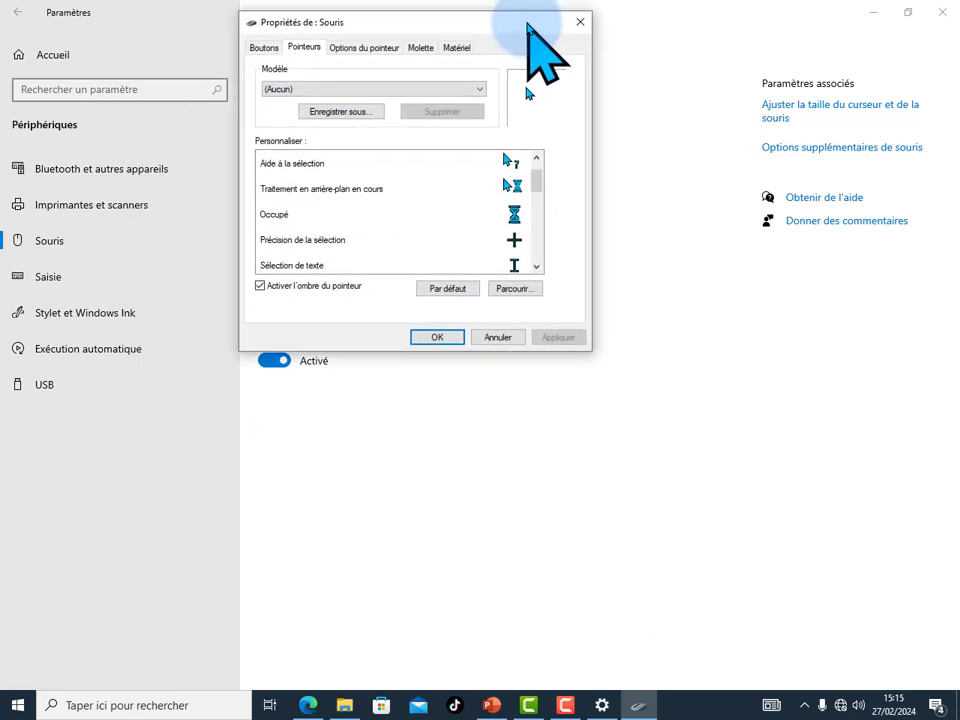
{"action": "left_click", "coordinate": [536, 157]}
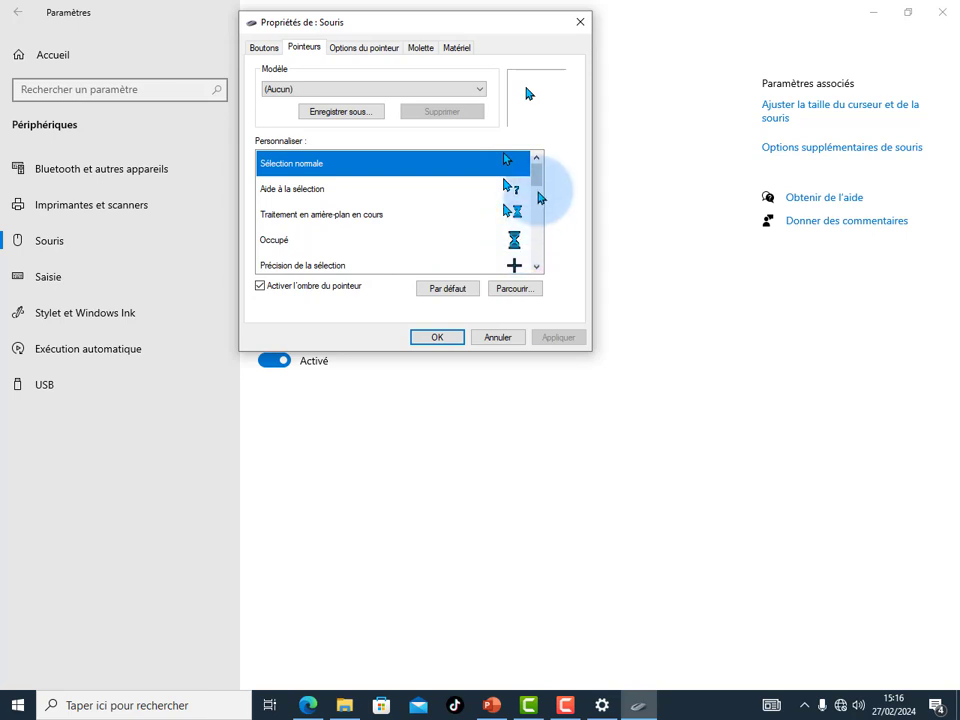
{"action": "left_click_drag", "start_coordinate": [536, 167], "coordinate": [536, 183]}
{"action": "scroll", "coordinate": [489, 251], "scroll_direction": "down", "scroll_amount": 4}
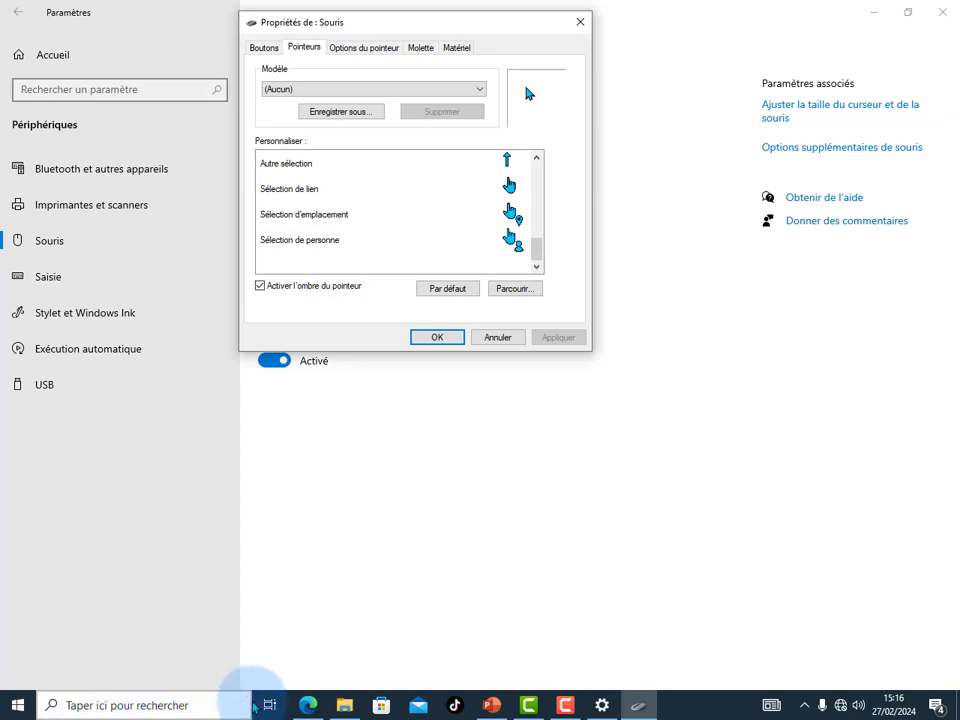
{"action": "left_click", "coordinate": [538, 160]}
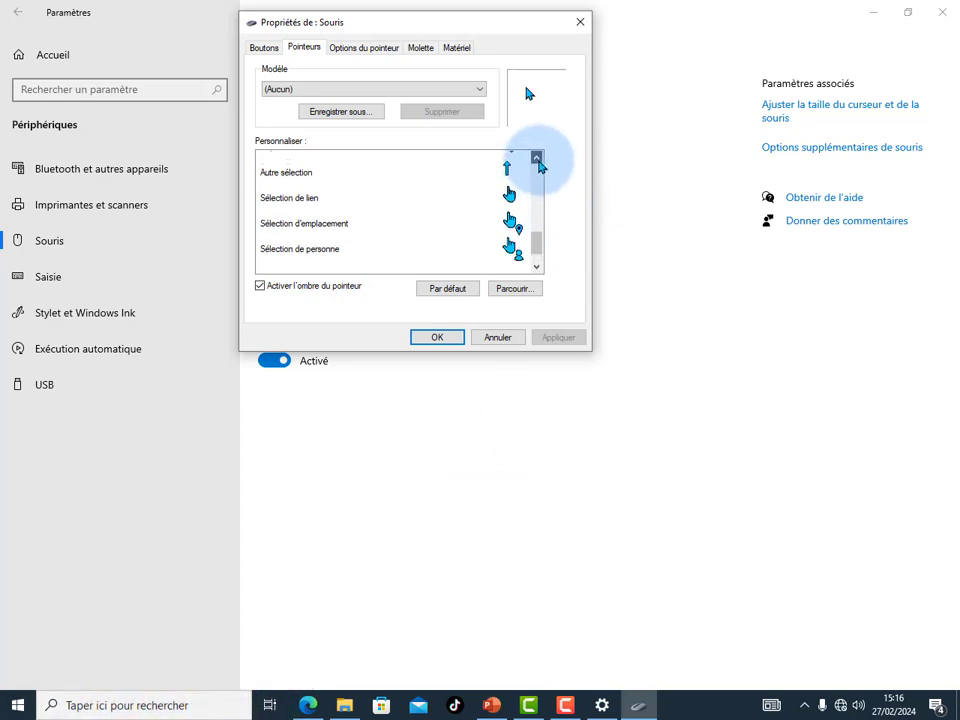
{"action": "left_click", "coordinate": [538, 160]}
{"action": "left_click", "coordinate": [538, 160]}
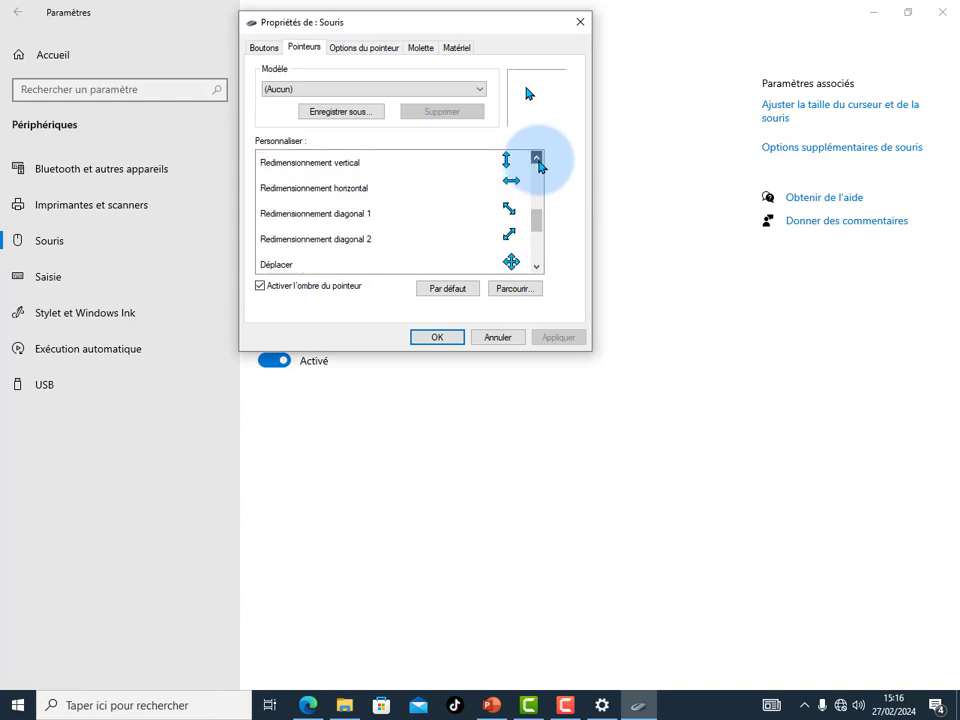
{"action": "left_click", "coordinate": [538, 160]}
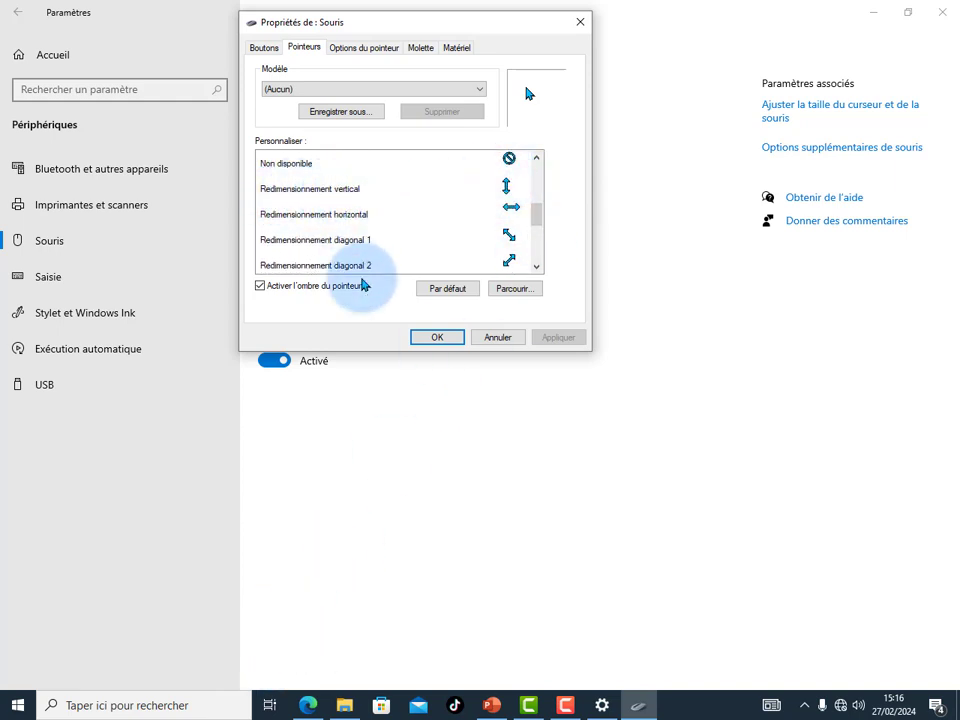
{"action": "scroll", "coordinate": [378, 225], "scroll_direction": "down", "scroll_amount": 2}
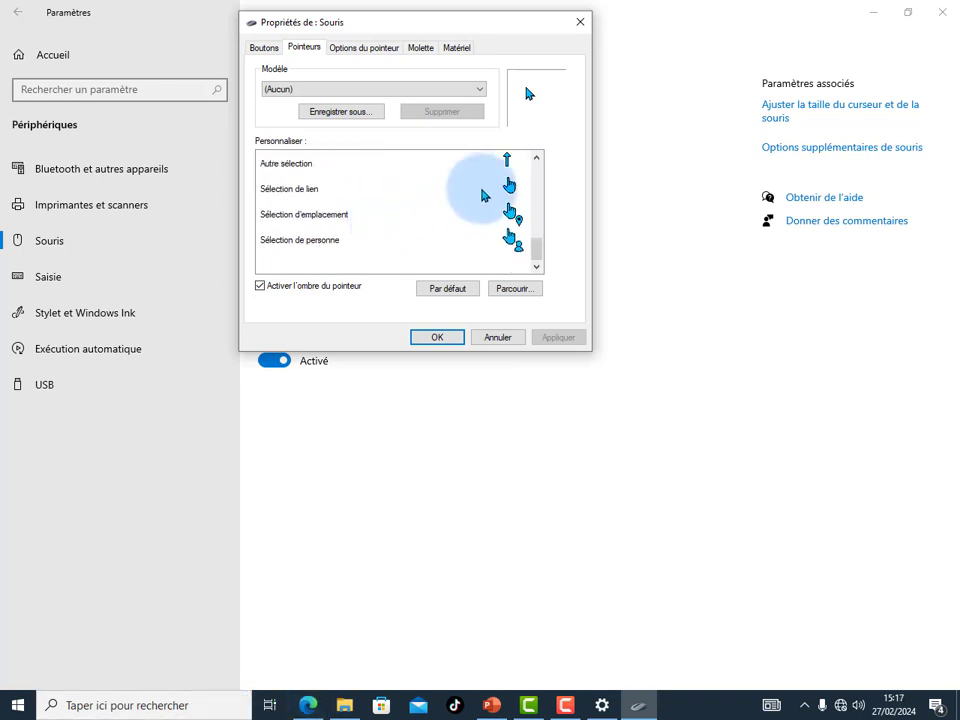
Preview the Sélection de lien and Sélection d'emplacement pointers in the mouse properties
{"action": "left_click", "coordinate": [297, 196]}
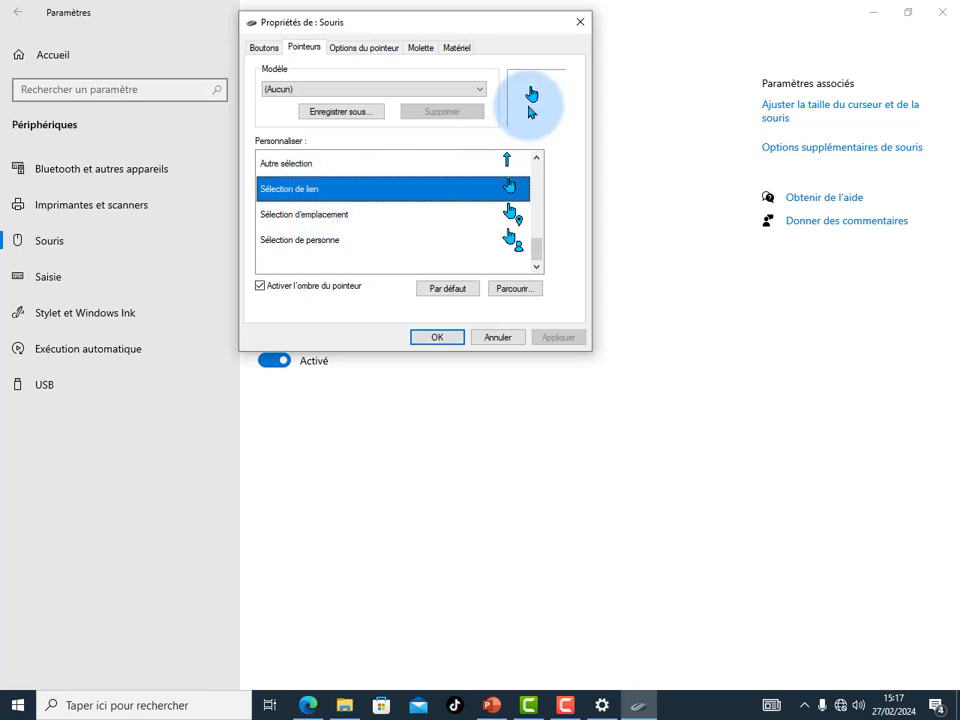
{"action": "left_click", "coordinate": [310, 222]}
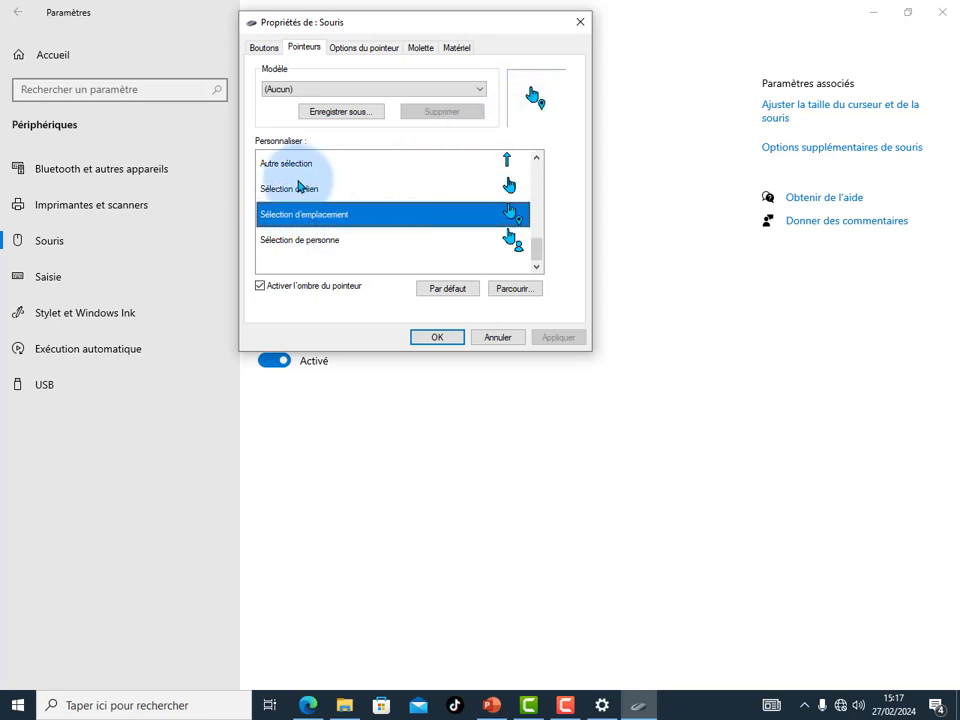
{"action": "left_click", "coordinate": [308, 186]}
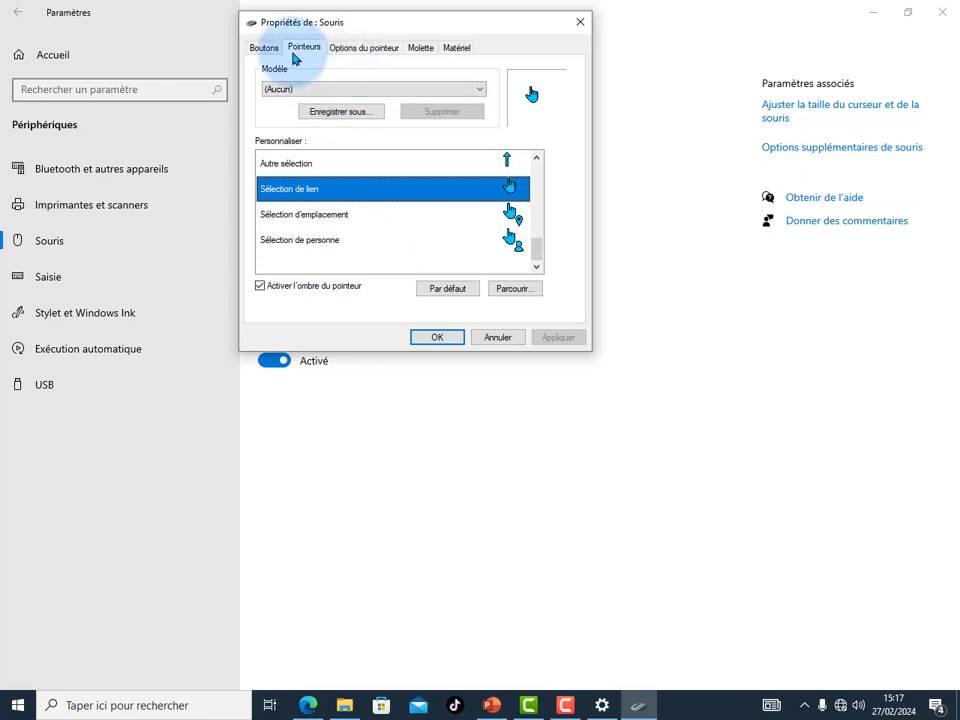
Review the pointer, wheel, hardware and button options in the mouse properties and close them without changes
{"action": "left_click", "coordinate": [352, 48]}
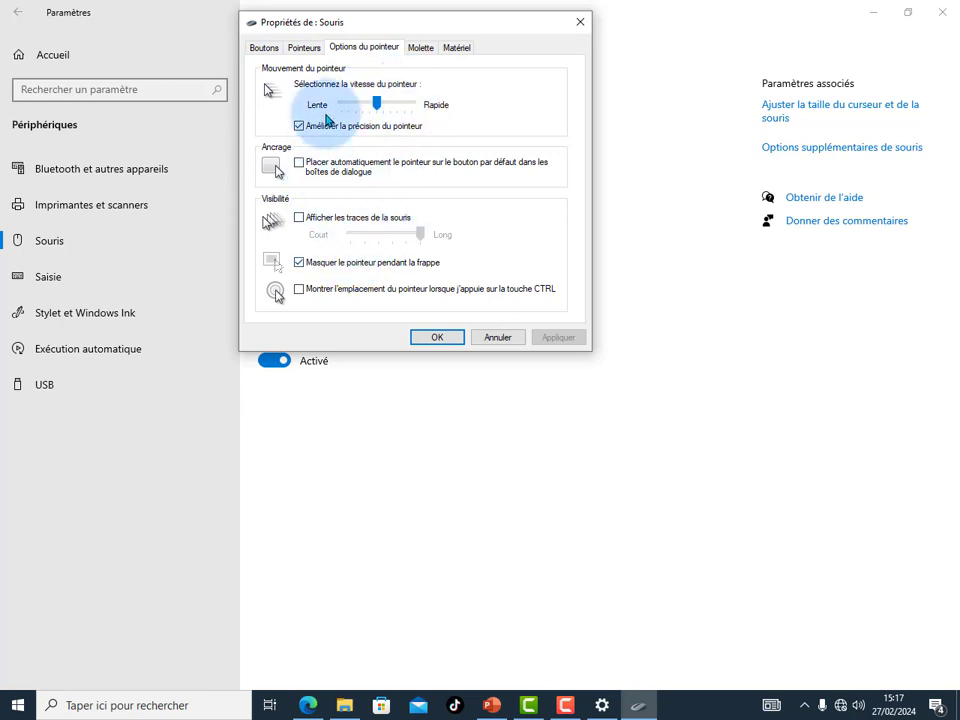
{"action": "left_click", "coordinate": [420, 47]}
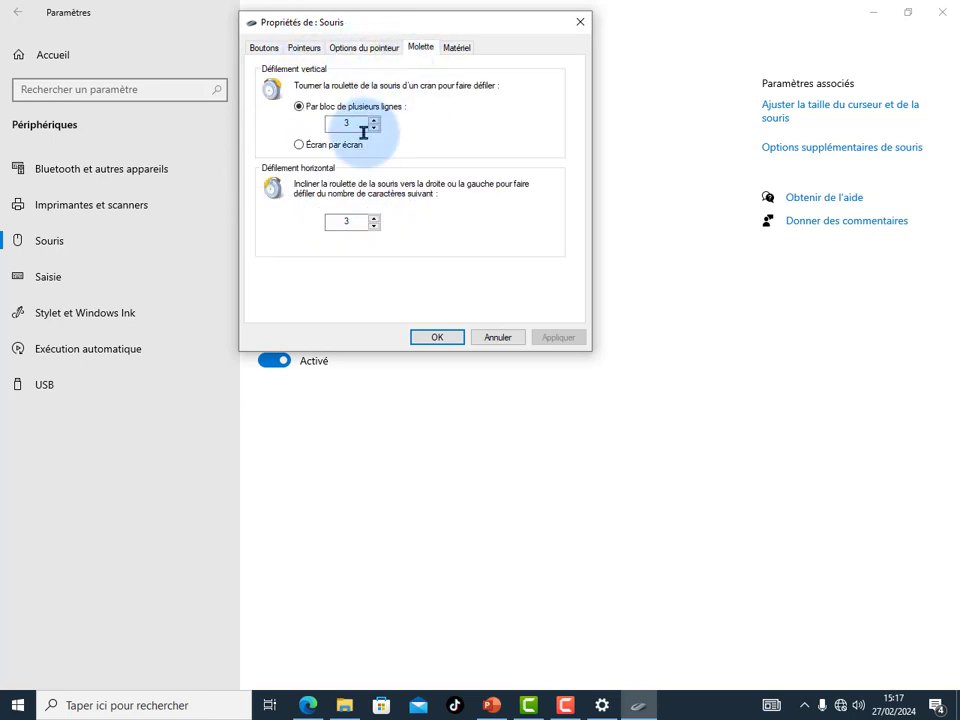
{"action": "left_click", "coordinate": [450, 47]}
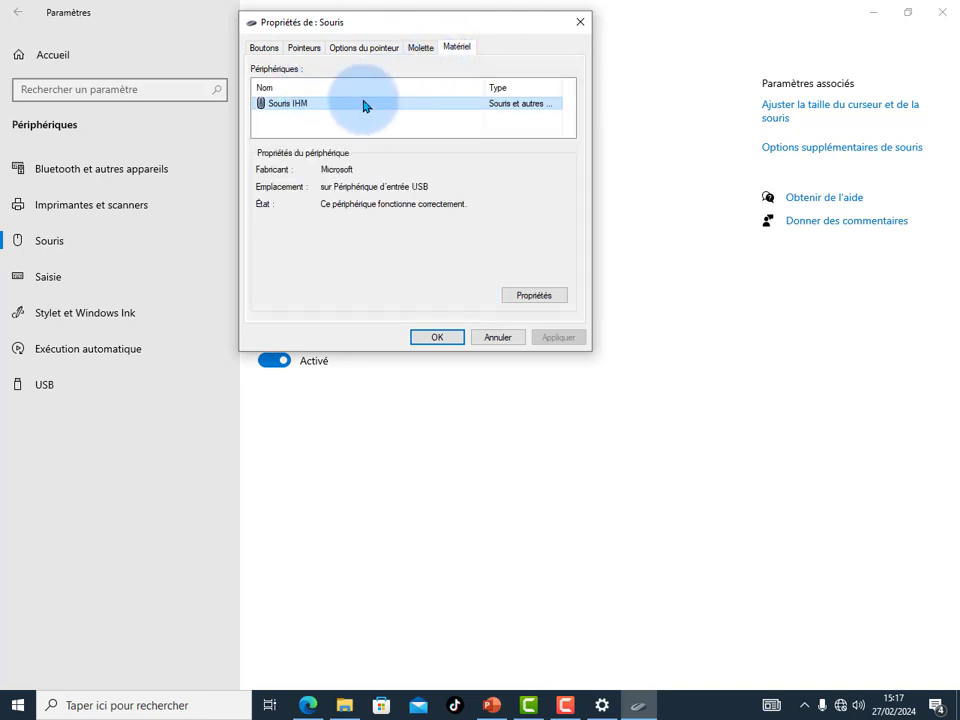
{"action": "left_click", "coordinate": [263, 49]}
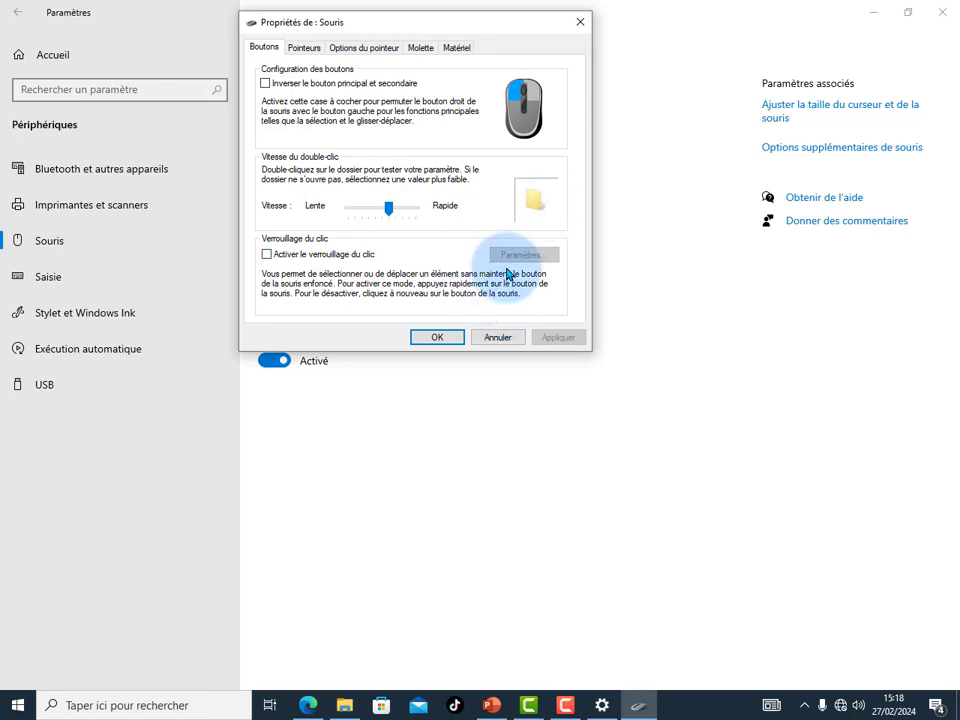
{"action": "left_click", "coordinate": [578, 21]}
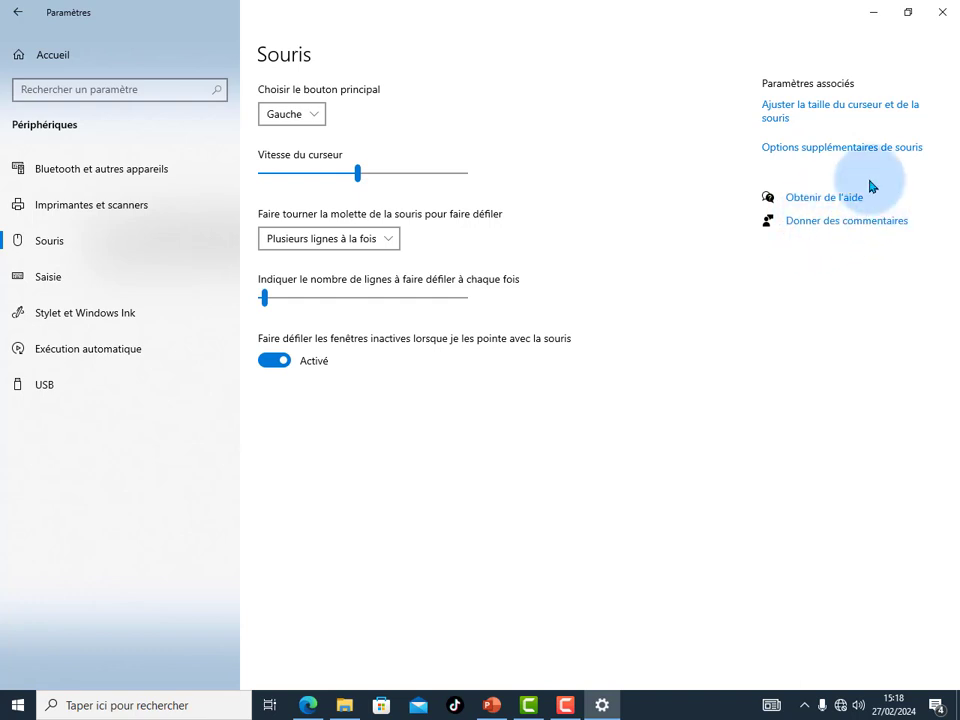
Open the pointer size and colour settings and choose the inverted black-and-white pointer colour
{"action": "left_click", "coordinate": [800, 114]}
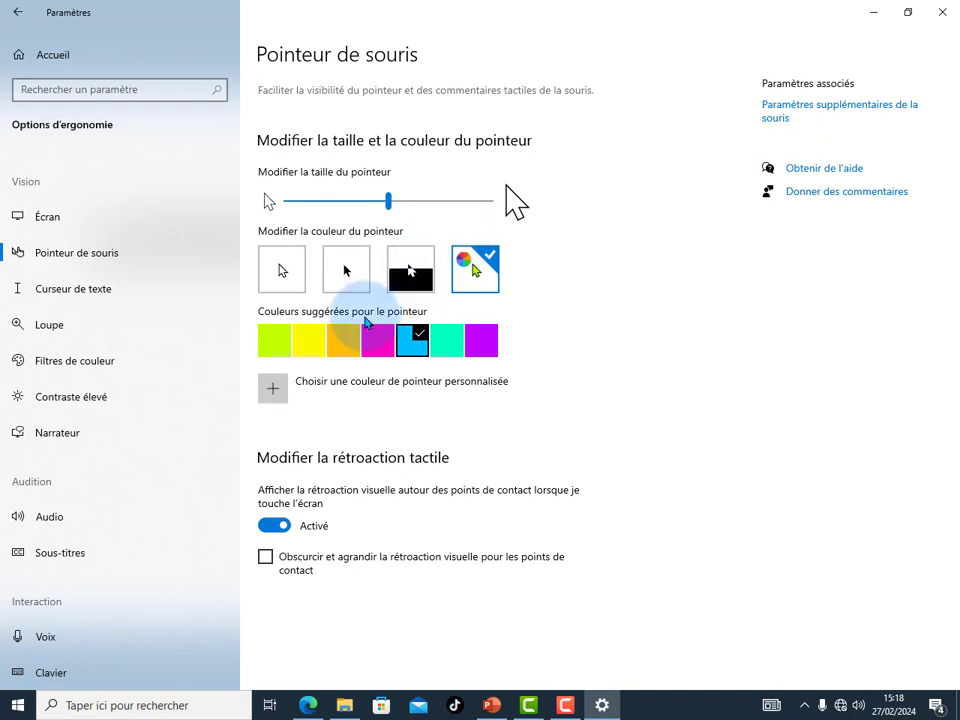
{"action": "left_click", "coordinate": [411, 268]}
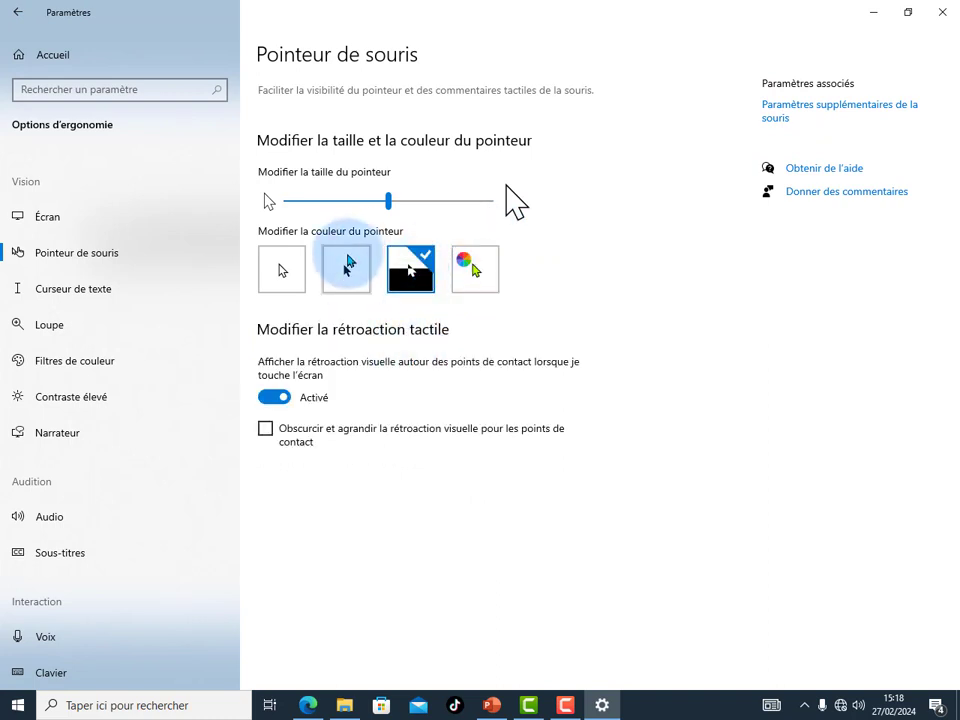
Try the black and white pointer colours, and test the pointer at its maximum, minimum and a slightly larger size
{"action": "left_click", "coordinate": [347, 260]}
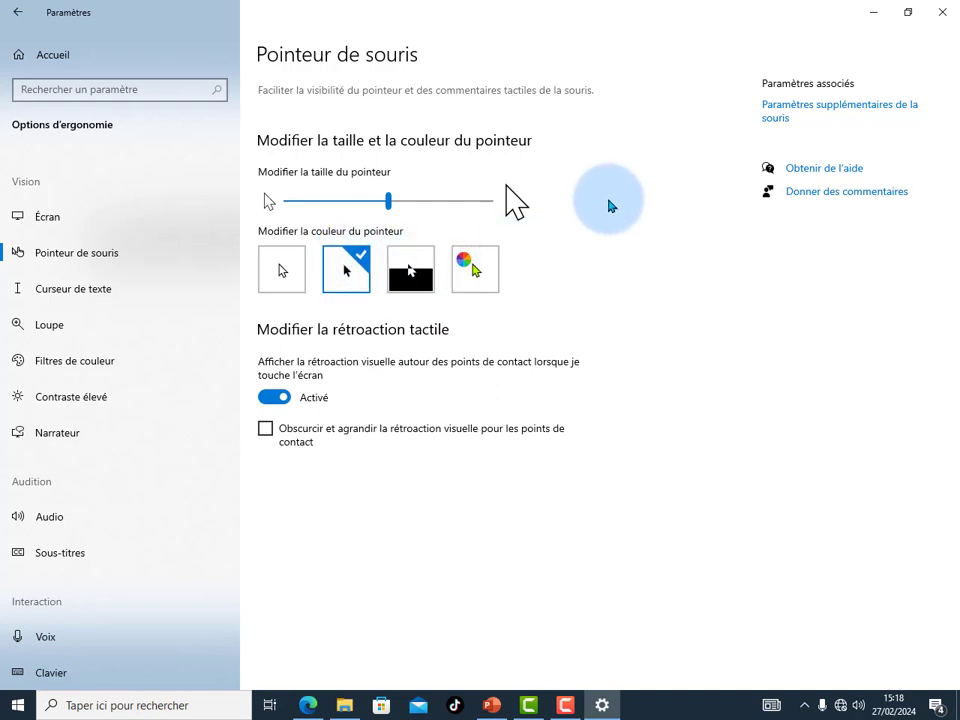
{"action": "left_click", "coordinate": [285, 266]}
{"action": "left_click_drag", "start_coordinate": [391, 202], "coordinate": [729, 150]}
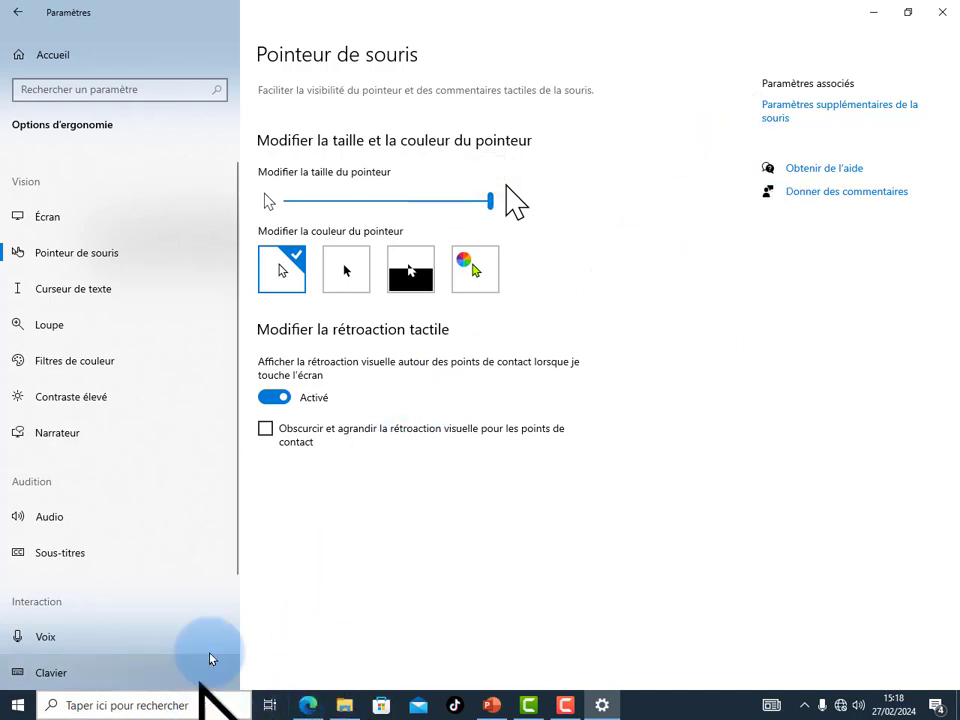
{"action": "left_click_drag", "start_coordinate": [502, 199], "coordinate": [182, 268]}
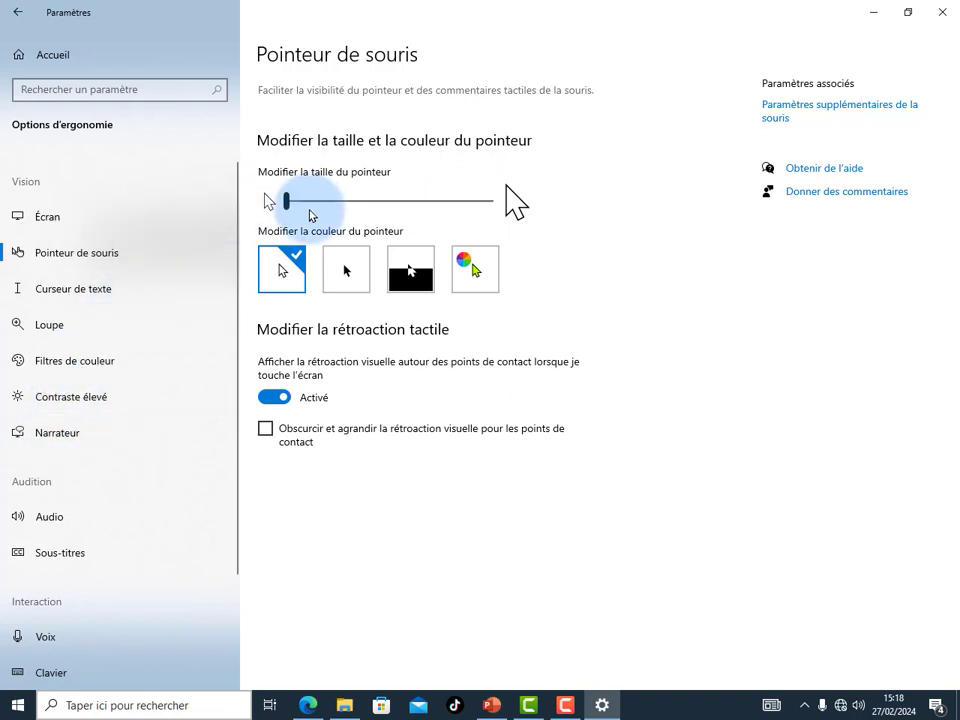
{"action": "left_click_drag", "start_coordinate": [286, 201], "coordinate": [330, 203]}
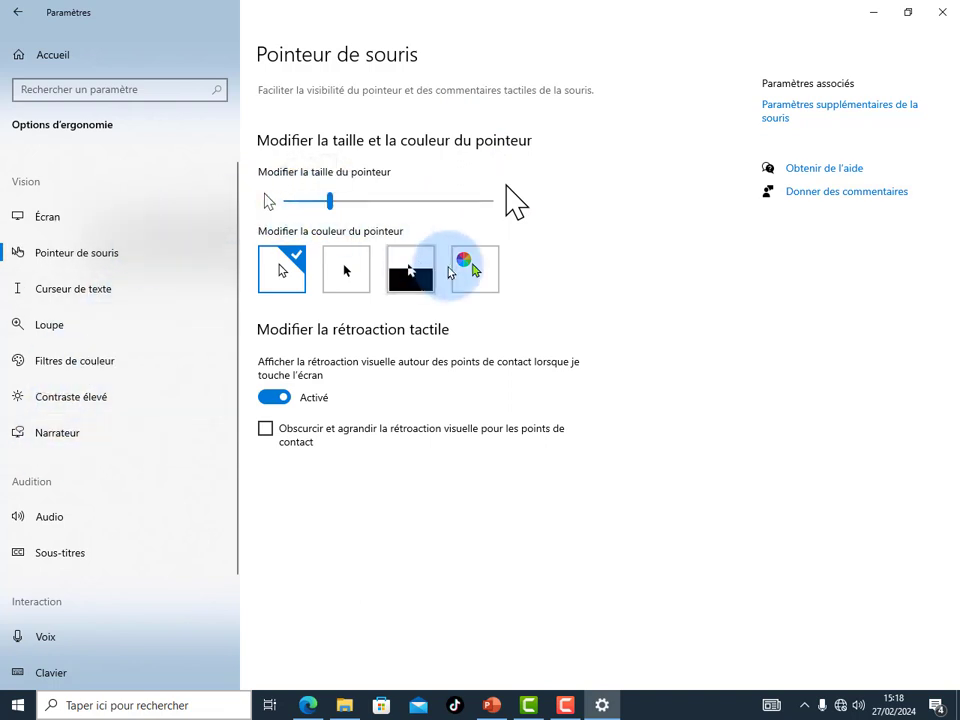
Switch to a custom pointer colour, try the suggested green, yellow, pink and blue, and settle on turquoise
{"action": "left_click", "coordinate": [462, 262]}
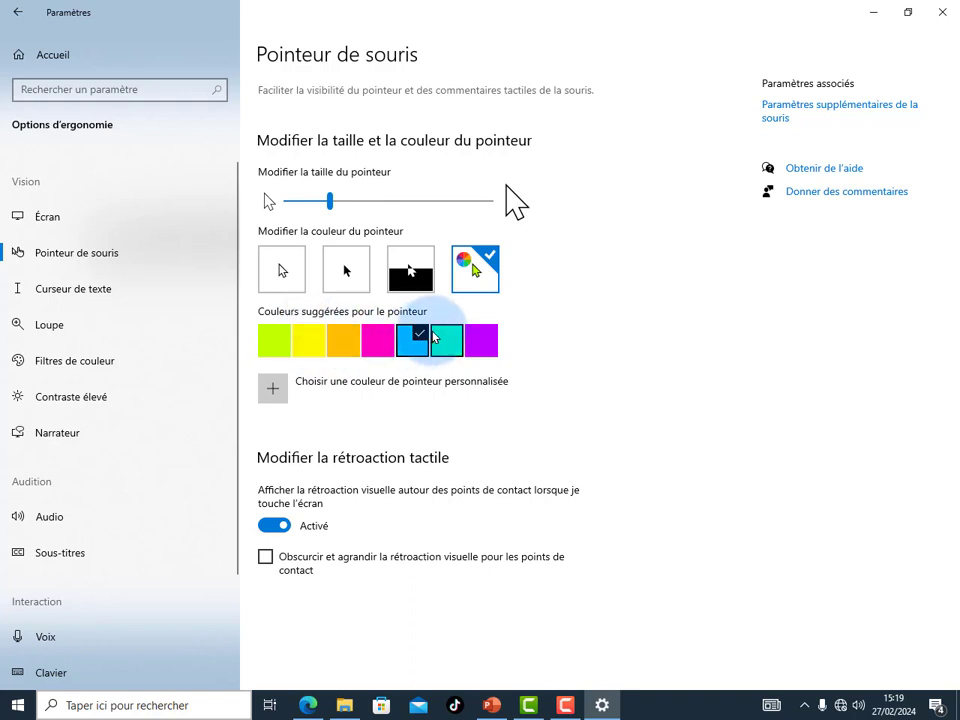
{"action": "left_click", "coordinate": [281, 345]}
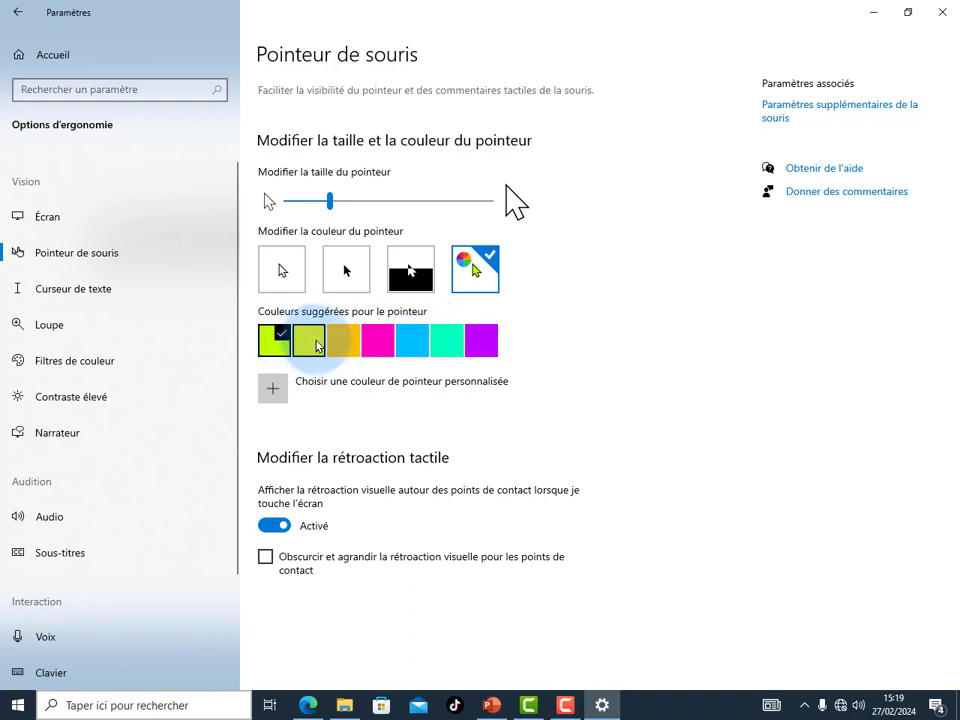
{"action": "left_click", "coordinate": [310, 340]}
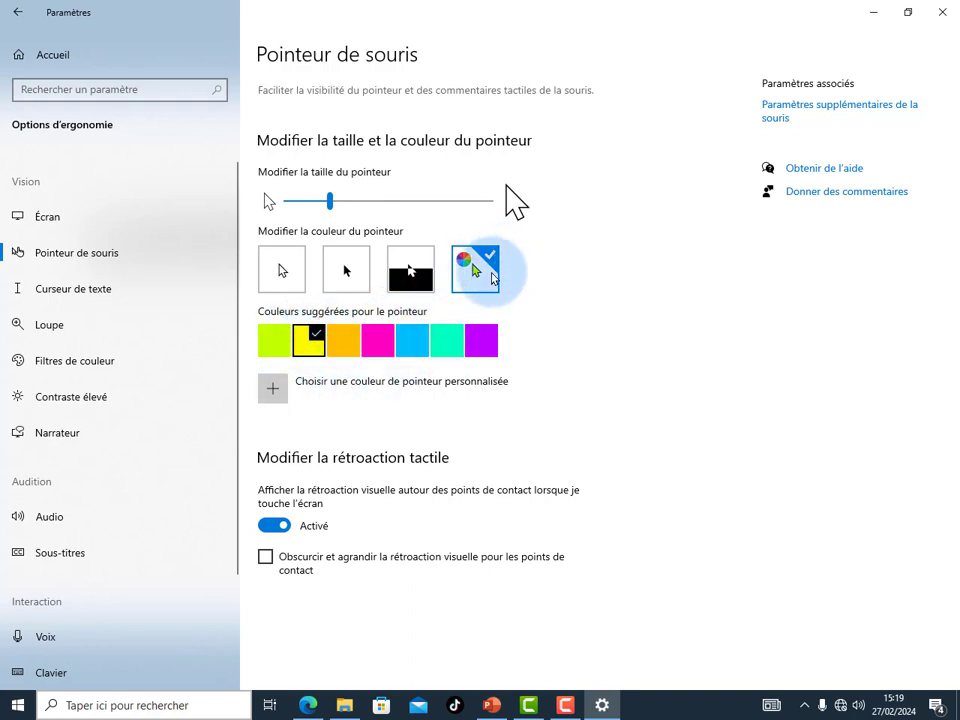
{"action": "left_click", "coordinate": [377, 341]}
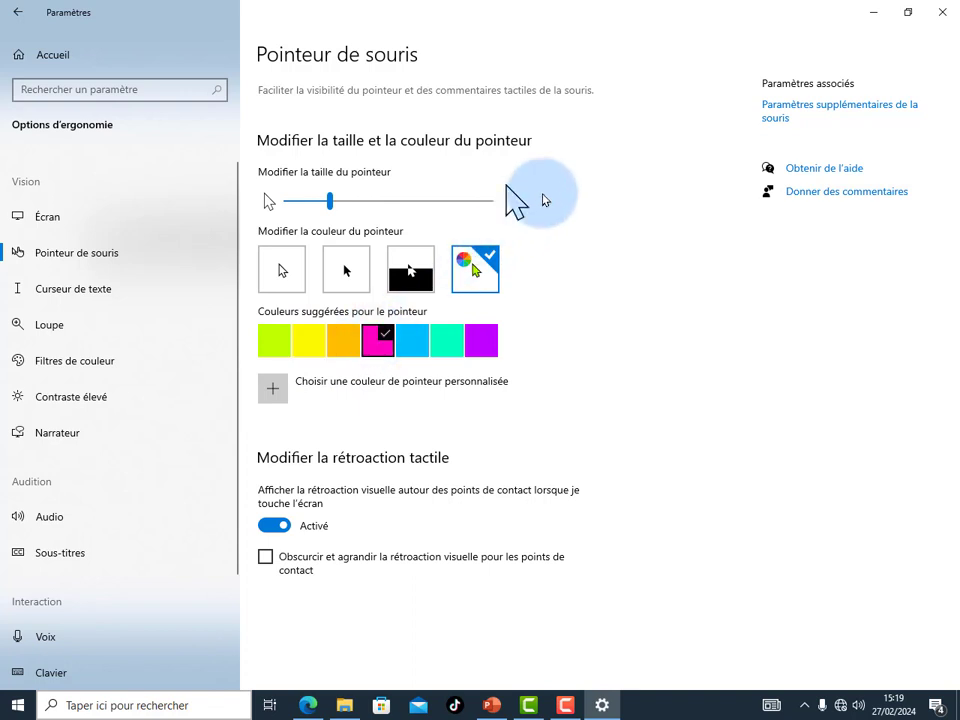
{"action": "left_click", "coordinate": [423, 340]}
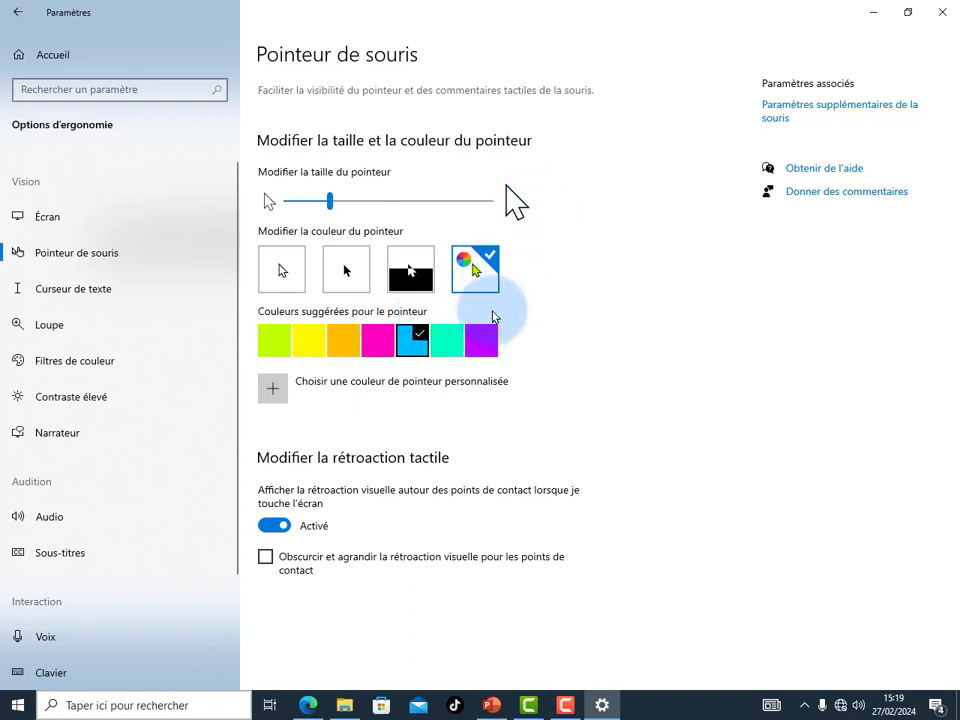
{"action": "left_click", "coordinate": [450, 344]}
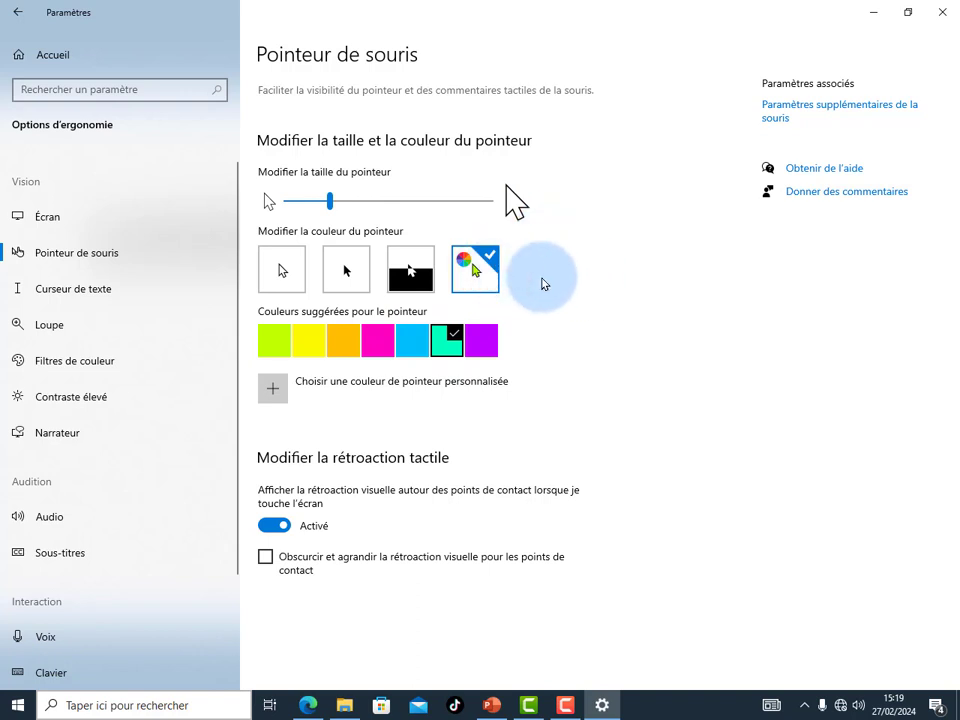
Enlarge the pointer to about two thirds of the size range and close the settings window
{"action": "left_click_drag", "start_coordinate": [327, 210], "coordinate": [397, 226]}
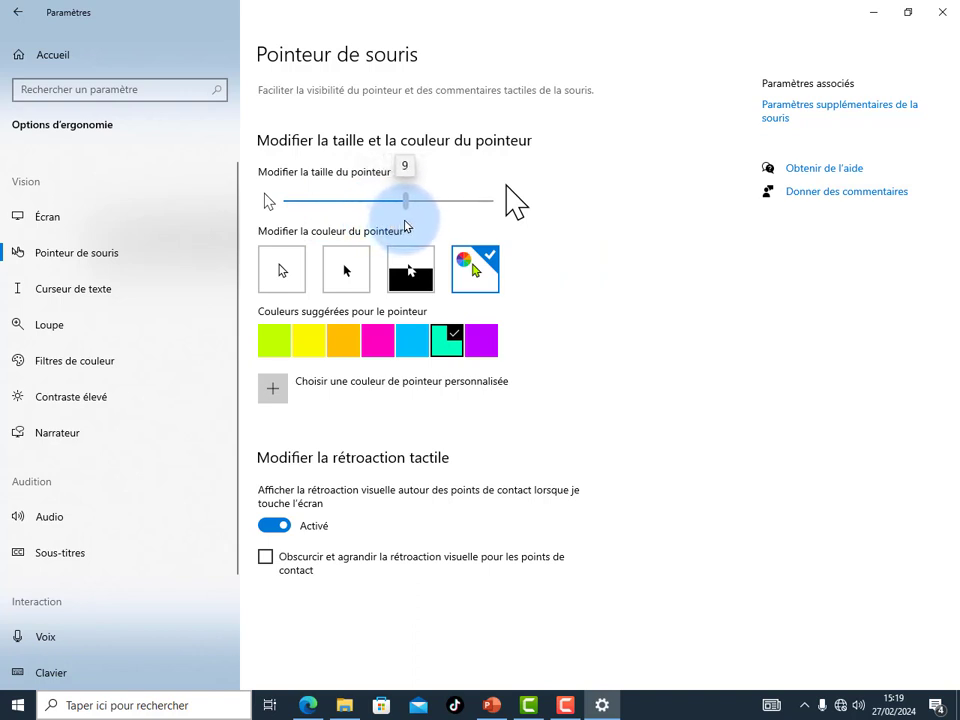
{"action": "left_click_drag", "start_coordinate": [411, 229], "coordinate": [418, 233]}
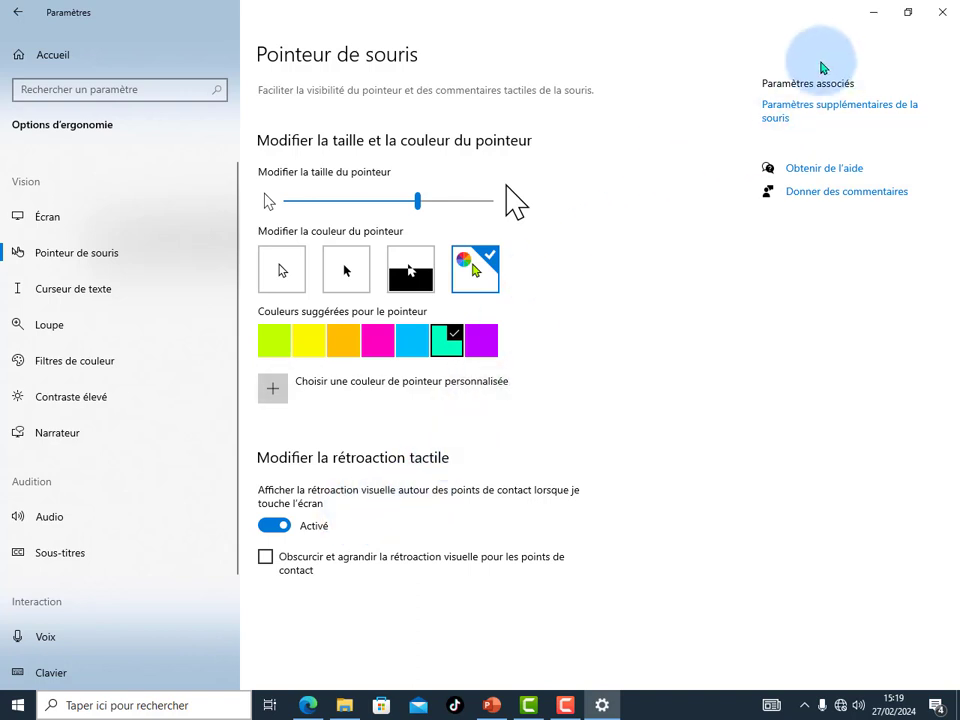
{"action": "left_click", "coordinate": [938, 12]}
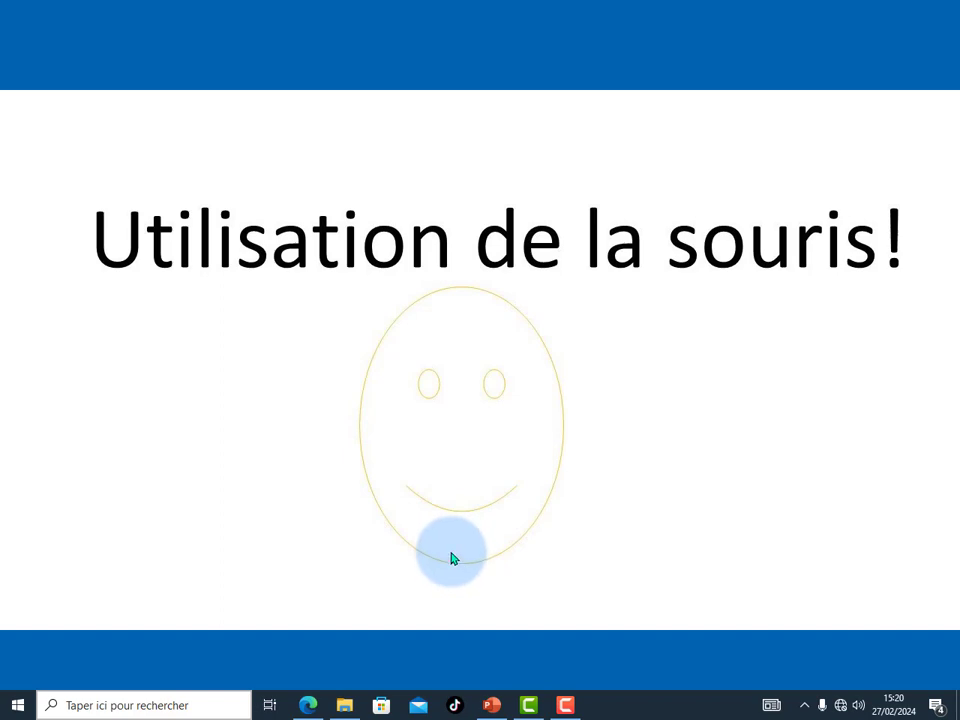
Switch to File Explorer, look at the contents of the Bureau folder and minimize the window
{"action": "left_click", "coordinate": [344, 703]}
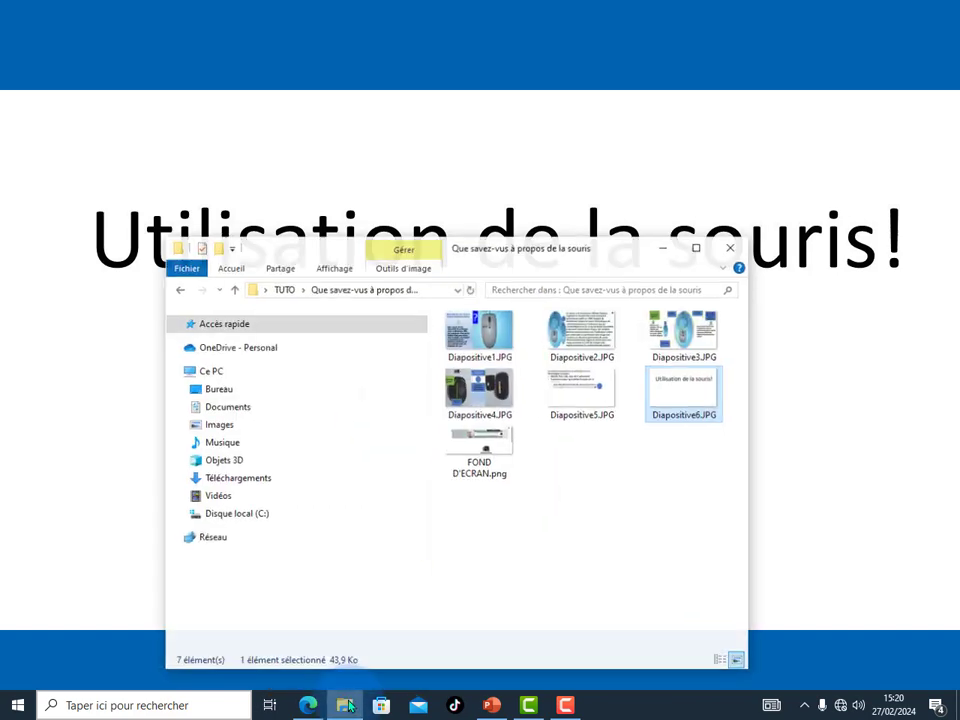
{"action": "left_click", "coordinate": [700, 241]}
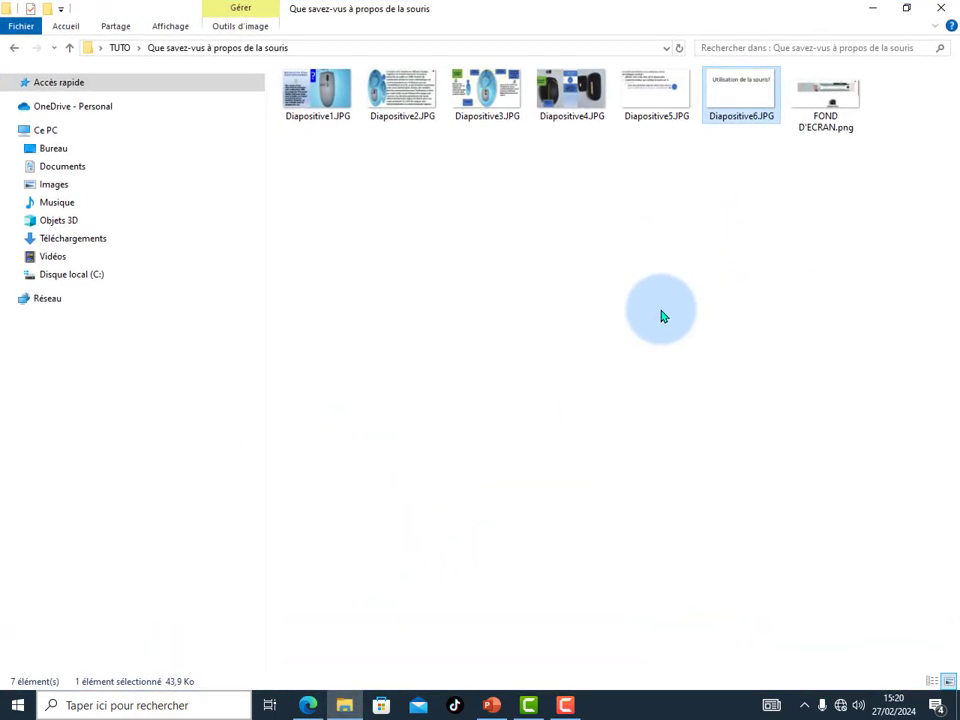
{"action": "left_click", "coordinate": [51, 148]}
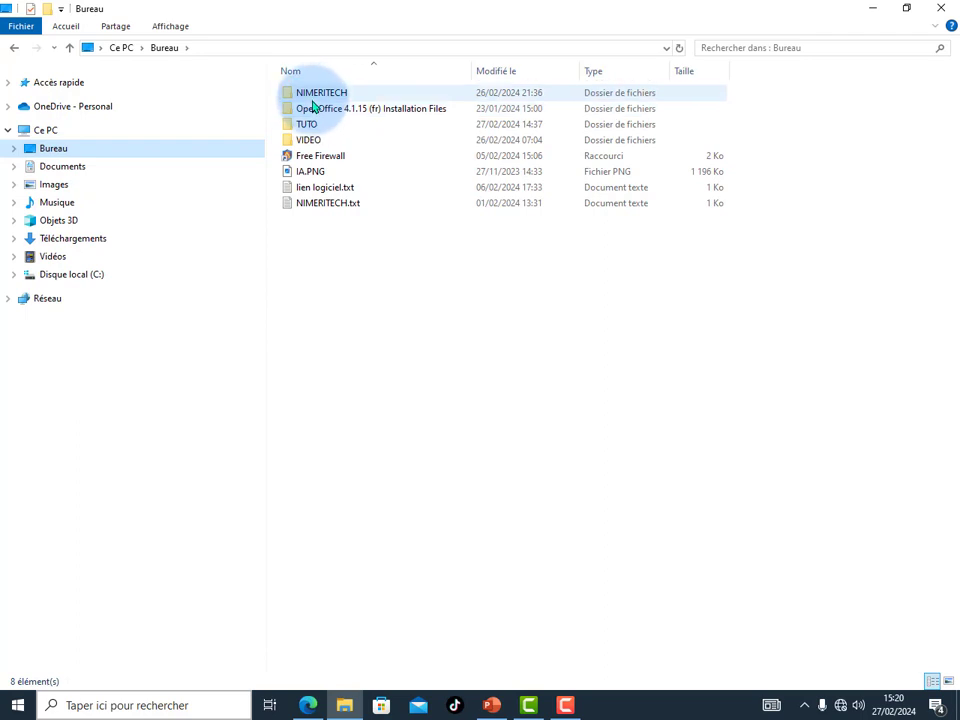
{"action": "left_click", "coordinate": [870, 7]}
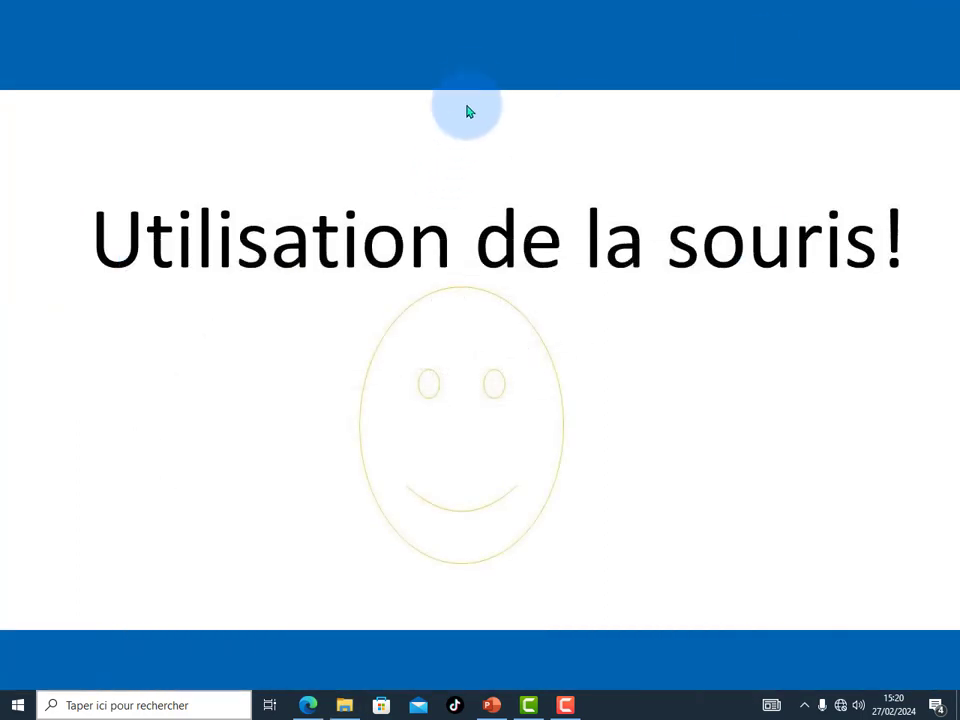
Refresh the desktop and turn on the display of its icons with Afficher les éléments du Bureau
{"action": "right_click", "coordinate": [472, 82]}
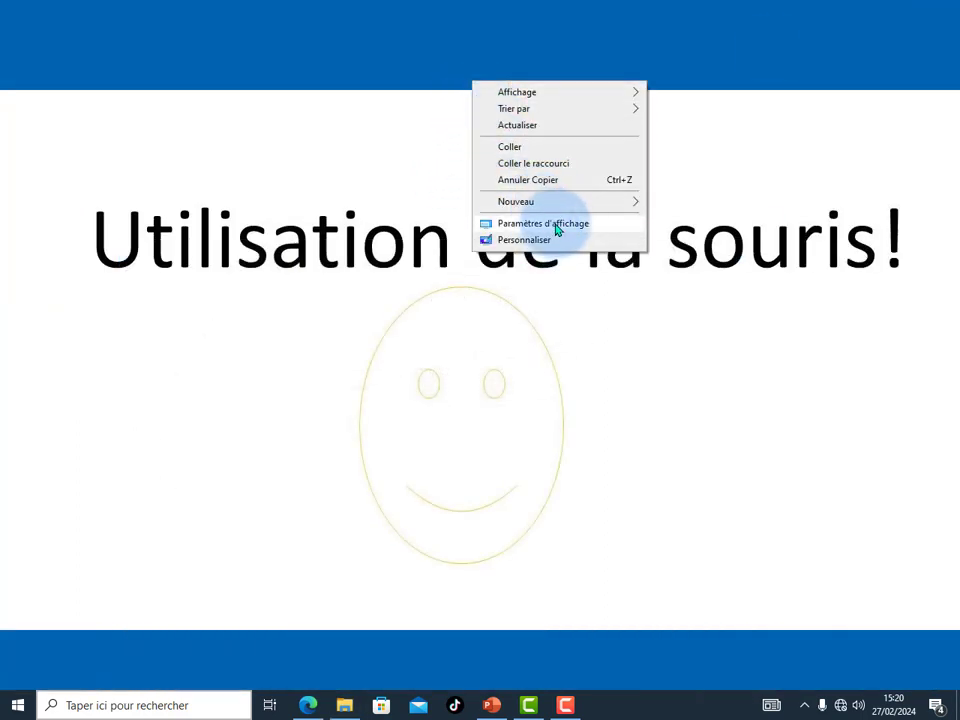
{"action": "left_click", "coordinate": [578, 126]}
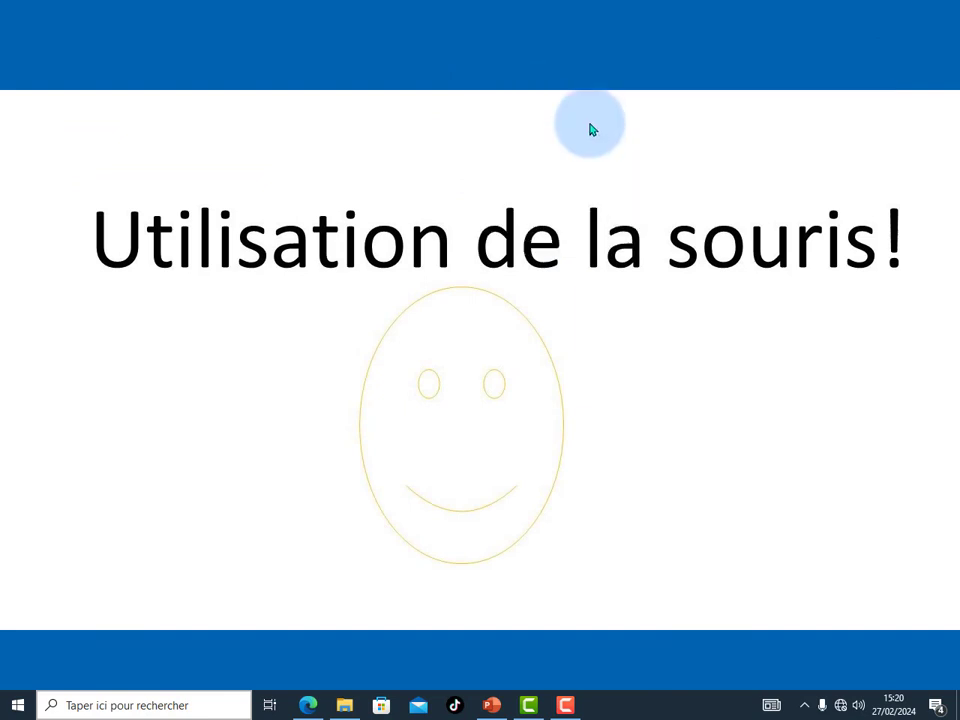
{"action": "right_click", "coordinate": [495, 42]}
{"action": "mouse_move", "coordinate": [555, 51]}
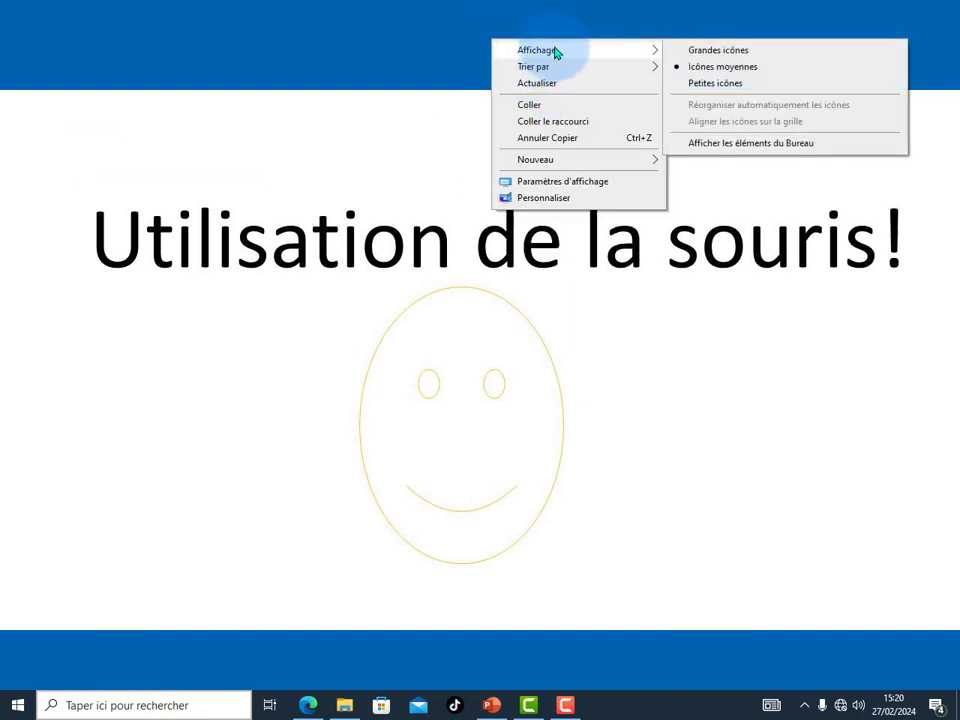
{"action": "left_click", "coordinate": [726, 143]}
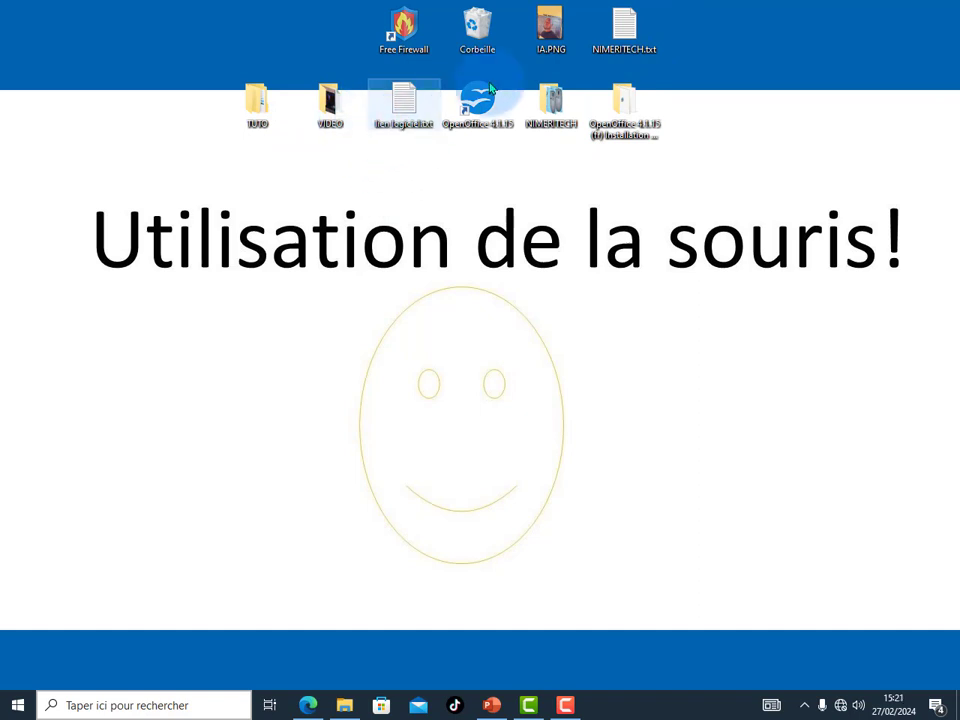
Open the OpenOffice 4.1.15 (fr) Installation Files folder from the desktop and launch setup.exe
{"action": "left_click", "coordinate": [631, 107]}
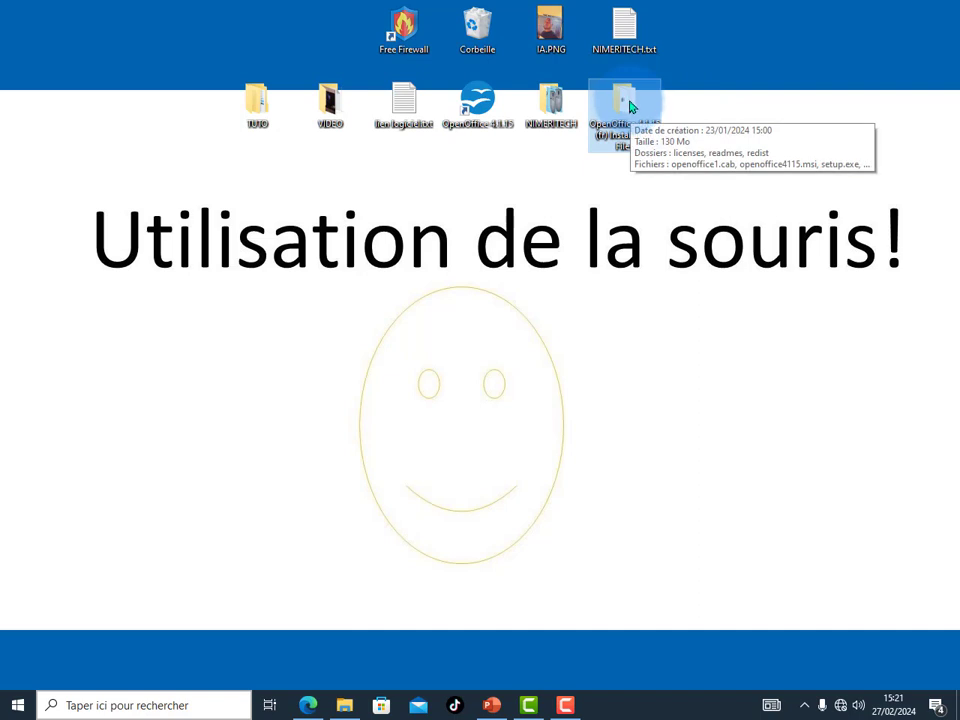
{"action": "double_click", "coordinate": [620, 102]}
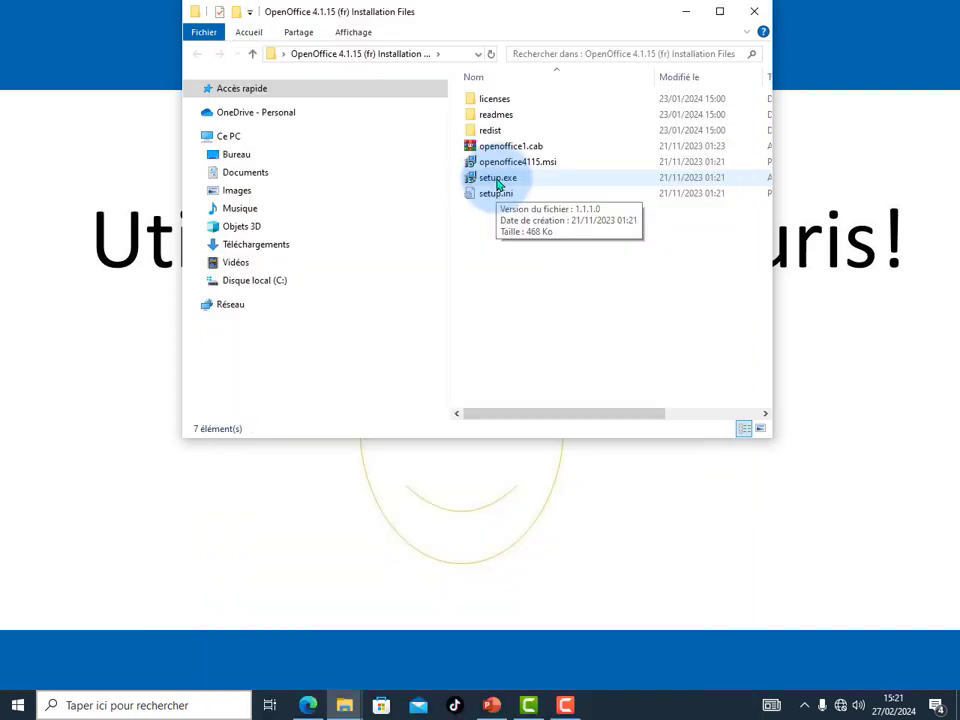
{"action": "double_click", "coordinate": [497, 185]}
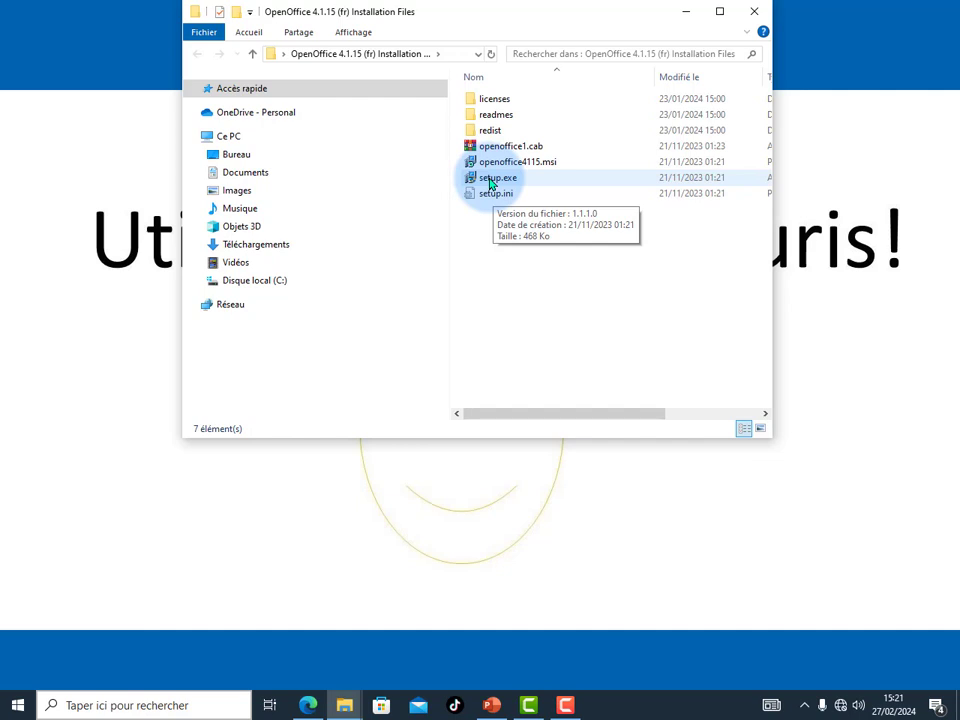
{"action": "left_click", "coordinate": [491, 182]}
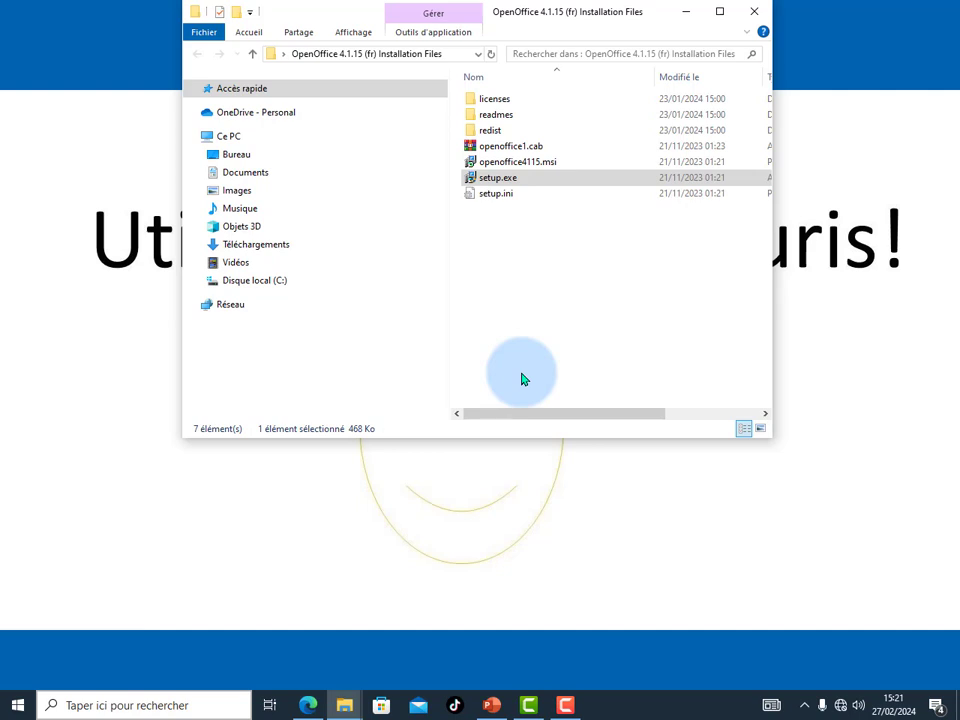
Look inside the licenses subfolder and close the folder window
{"action": "double_click", "coordinate": [492, 104]}
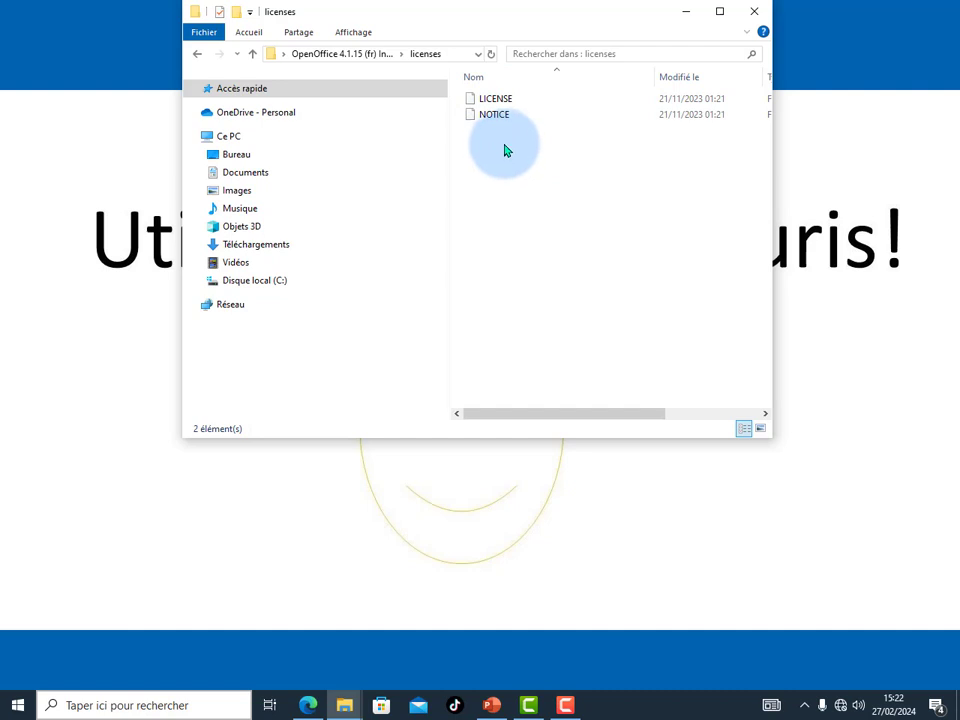
{"action": "left_click", "coordinate": [754, 11]}
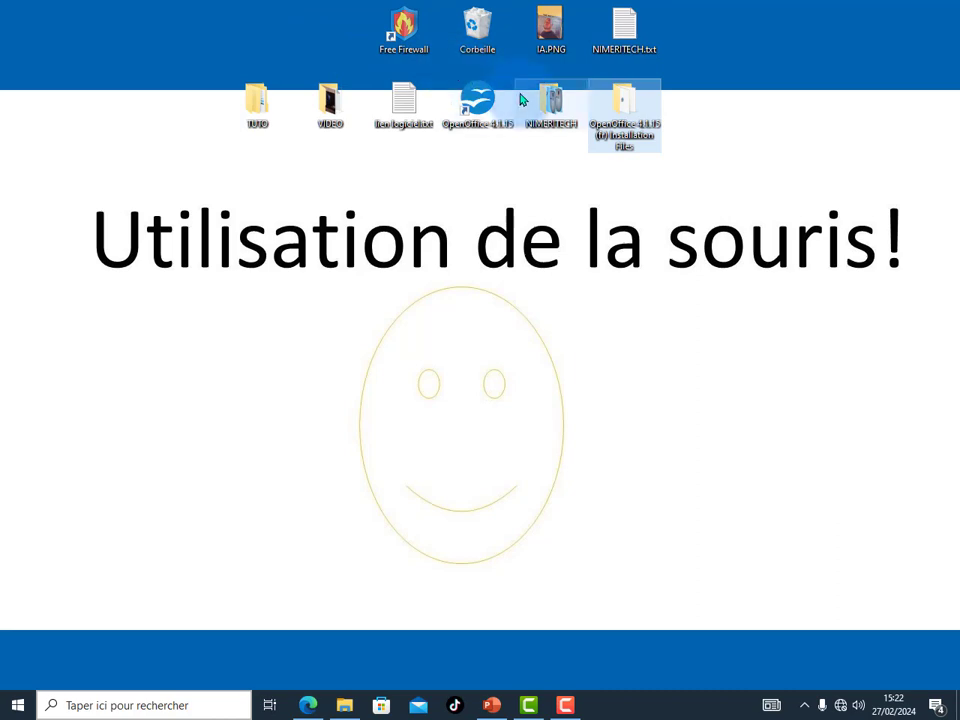
Use the Ouvrir command to reopen the OpenOffice installation folder and launch setup.exe, and close the folder window
{"action": "mouse_move", "coordinate": [619, 96]}
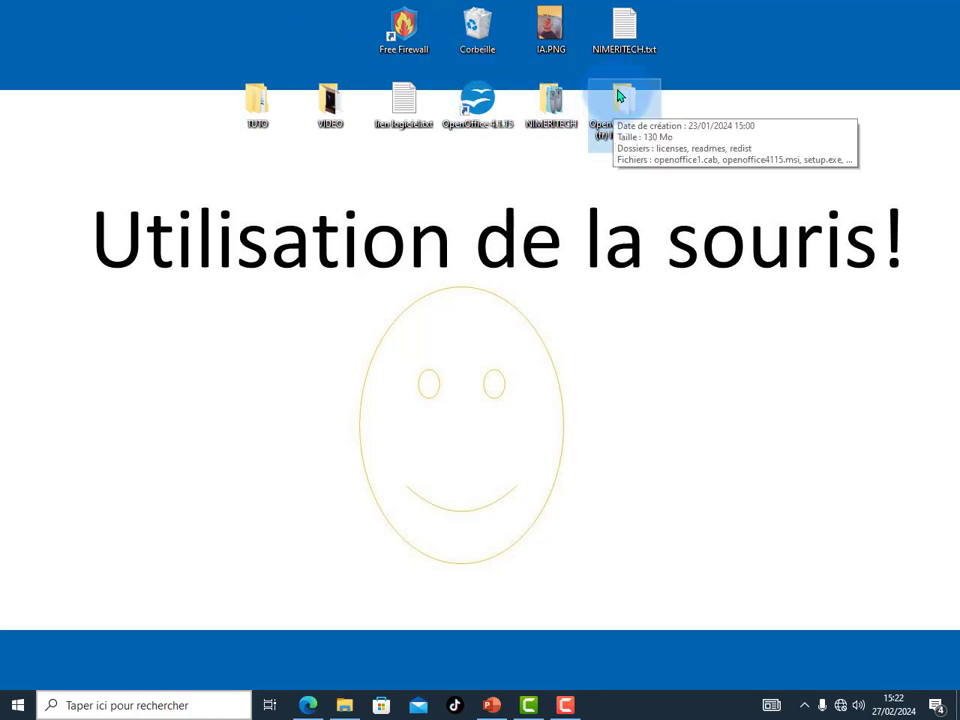
{"action": "right_click", "coordinate": [620, 100]}
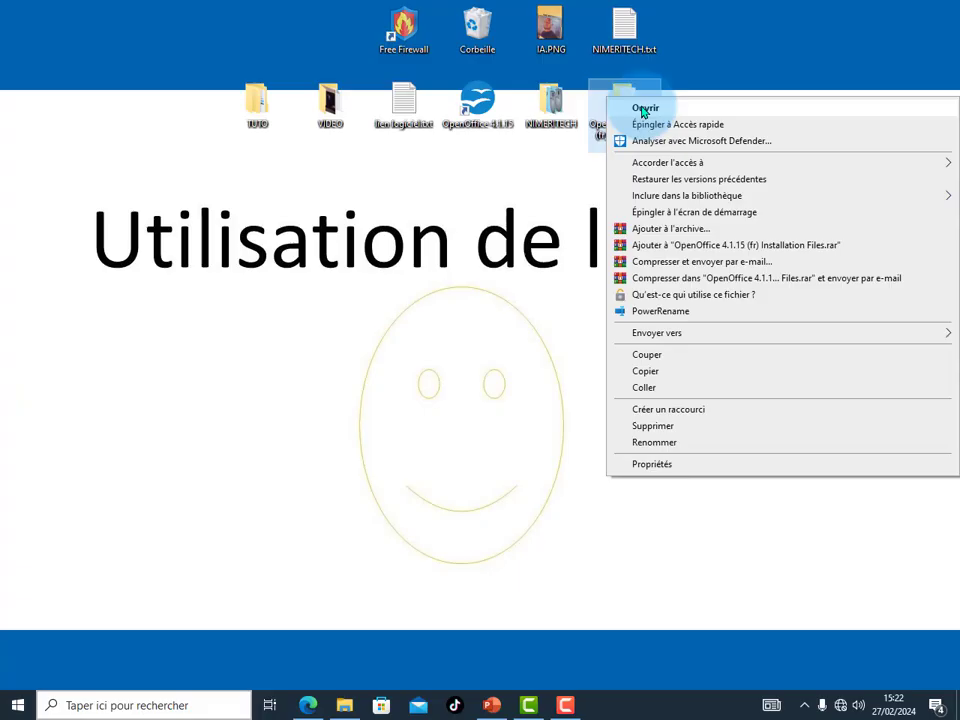
{"action": "left_click", "coordinate": [643, 110]}
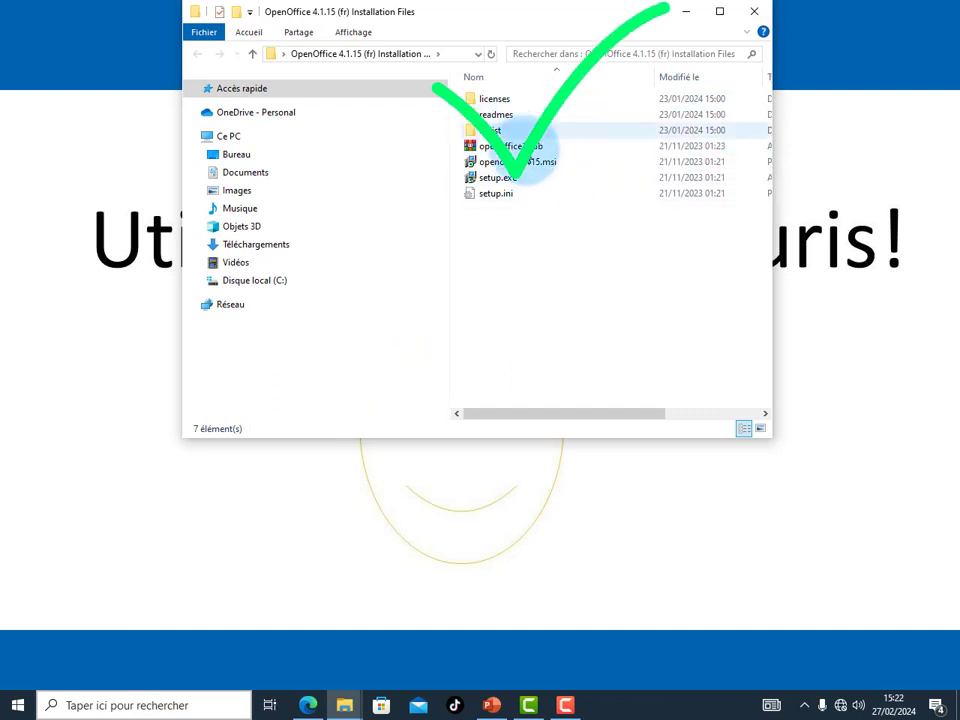
{"action": "left_click", "coordinate": [491, 182]}
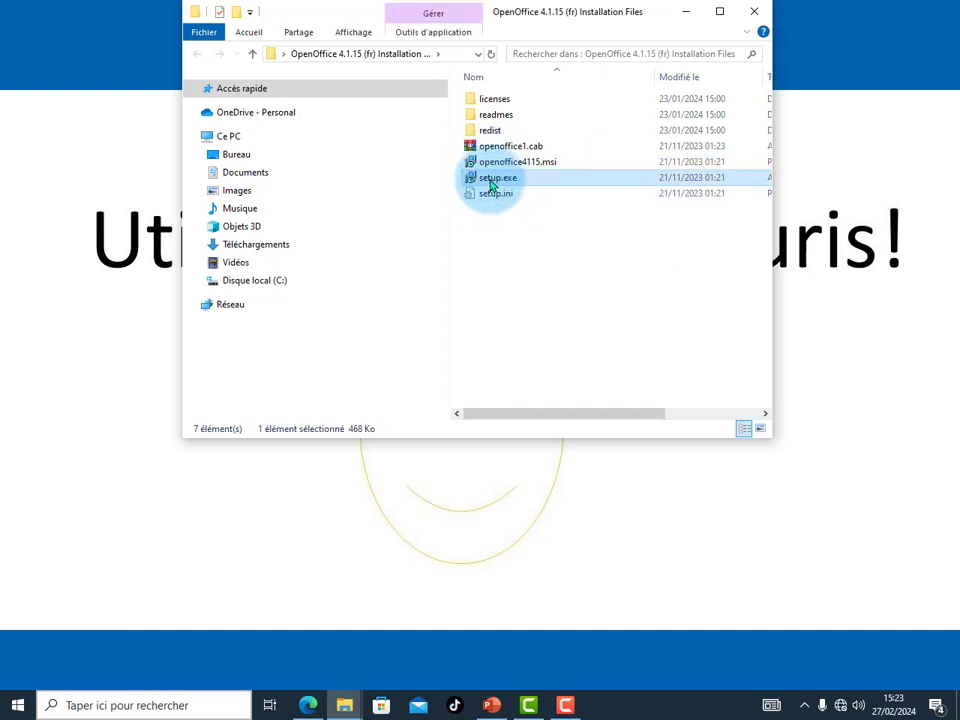
{"action": "right_click", "coordinate": [491, 184]}
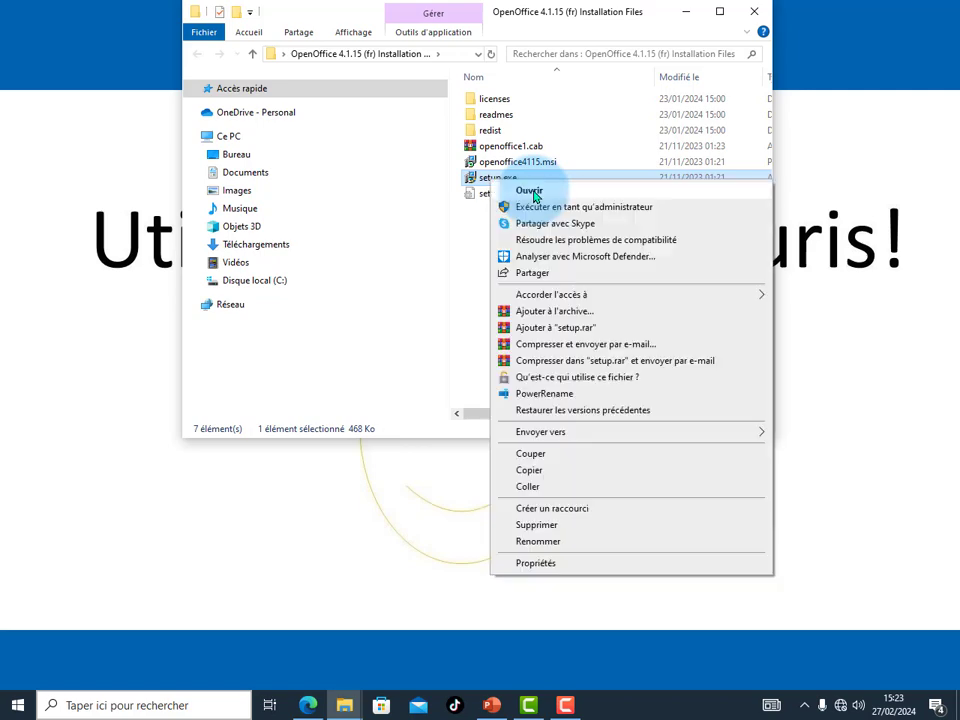
{"action": "left_click", "coordinate": [533, 193]}
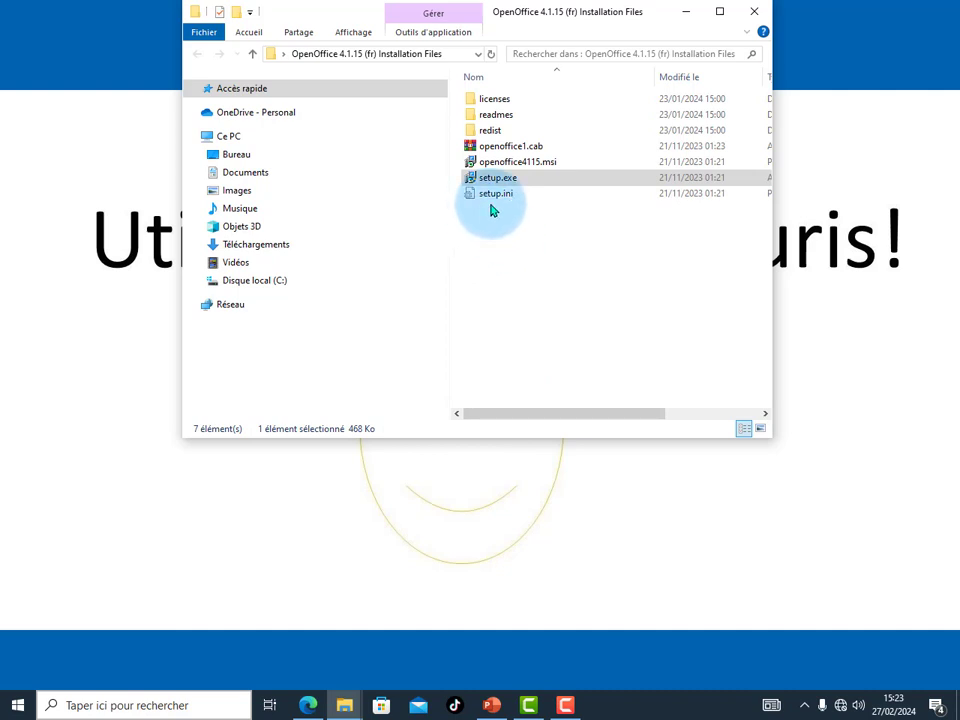
{"action": "left_click", "coordinate": [748, 16]}
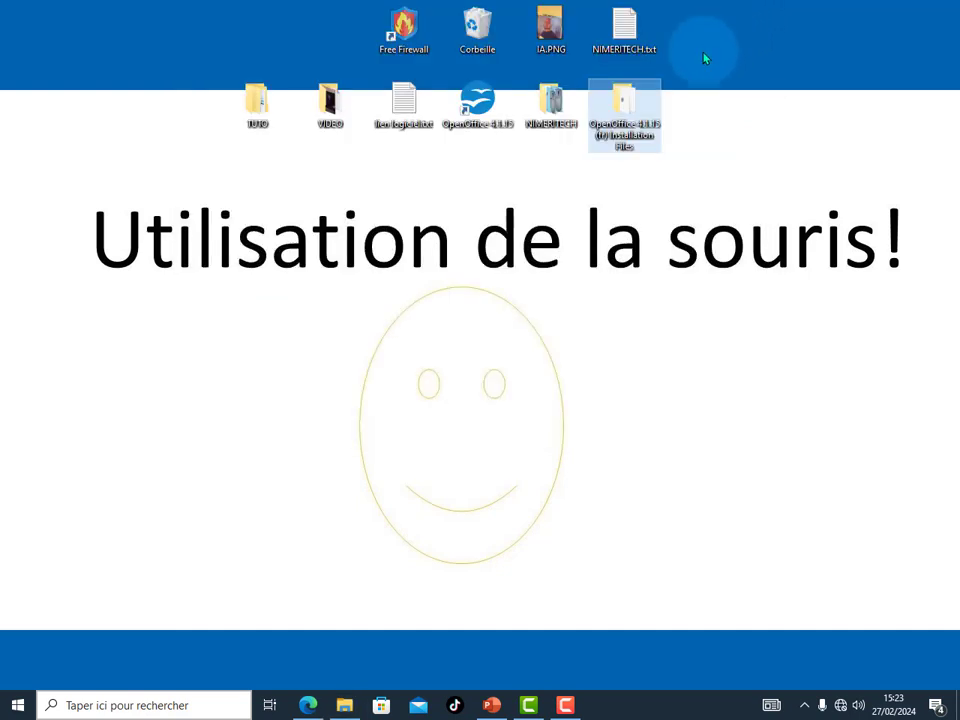
Launch OpenOffice 4.1.15 from its desktop shortcut
{"action": "left_click", "coordinate": [491, 106]}
{"action": "double_click", "coordinate": [491, 106]}
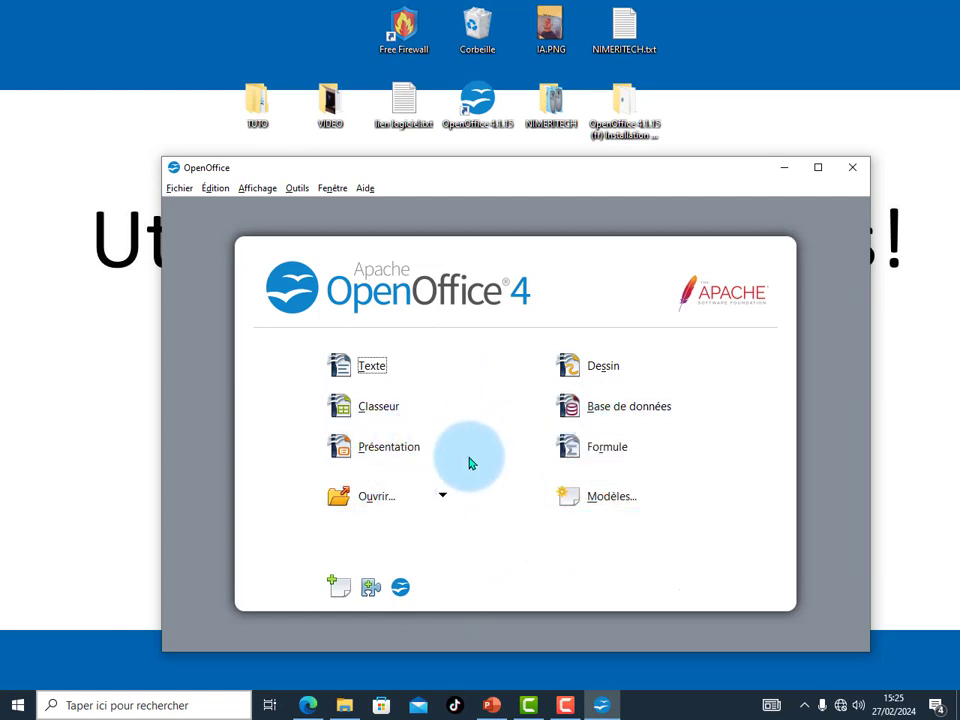
Create a new text document from the OpenOffice start window and close it
{"action": "left_click", "coordinate": [371, 365]}
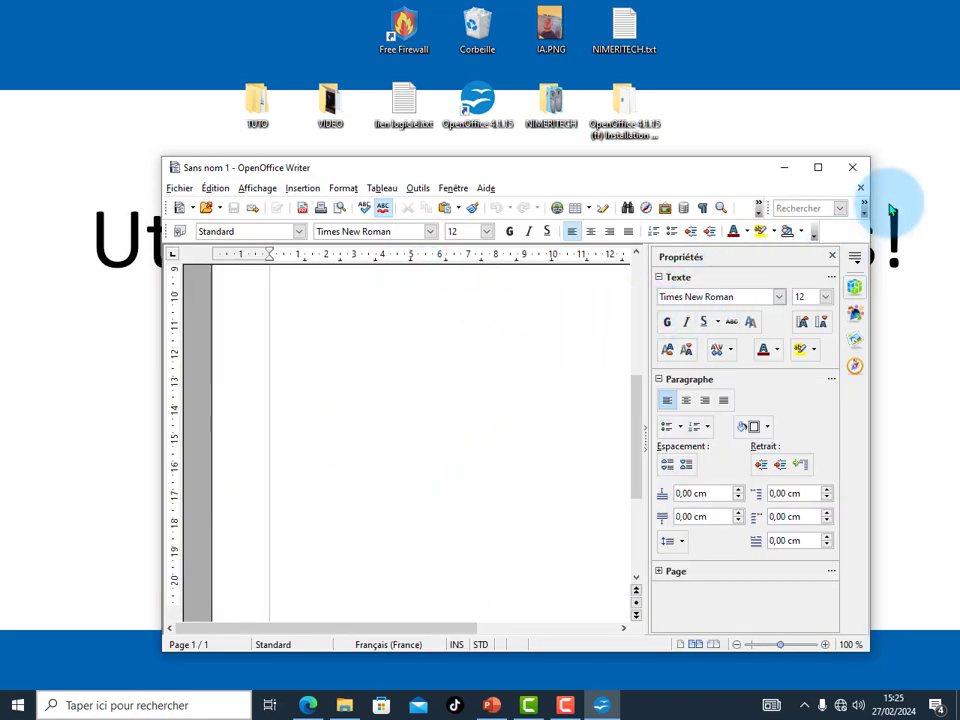
{"action": "left_click", "coordinate": [863, 176]}
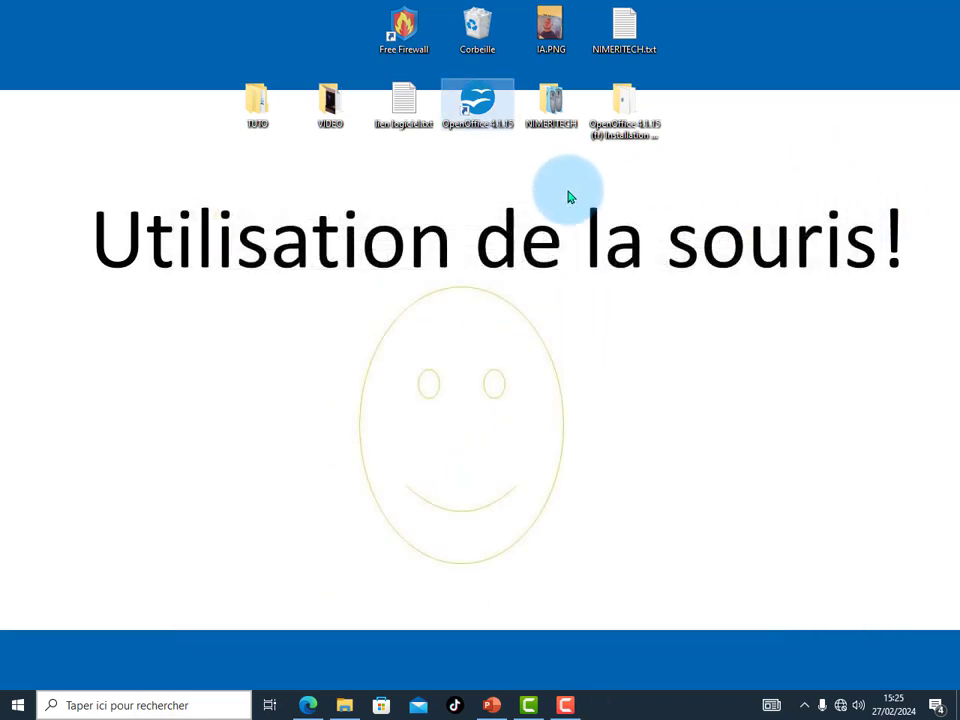
Reopen OpenOffice 4.1.15 with the Ouvrir command, start a text document, look at the file commands and close it
{"action": "right_click", "coordinate": [483, 103]}
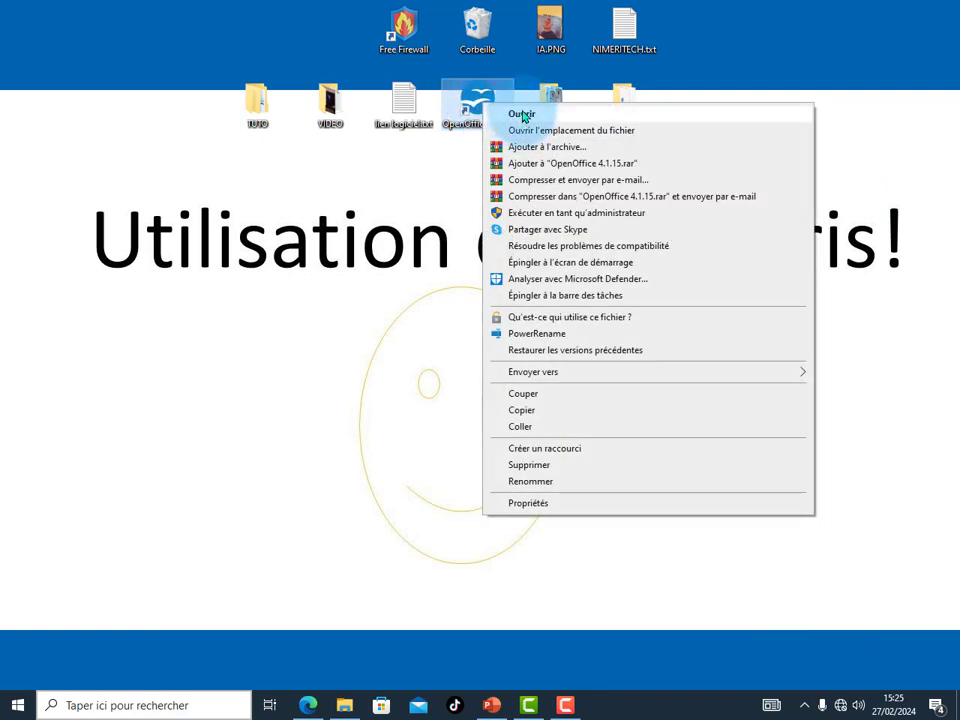
{"action": "left_click", "coordinate": [522, 116]}
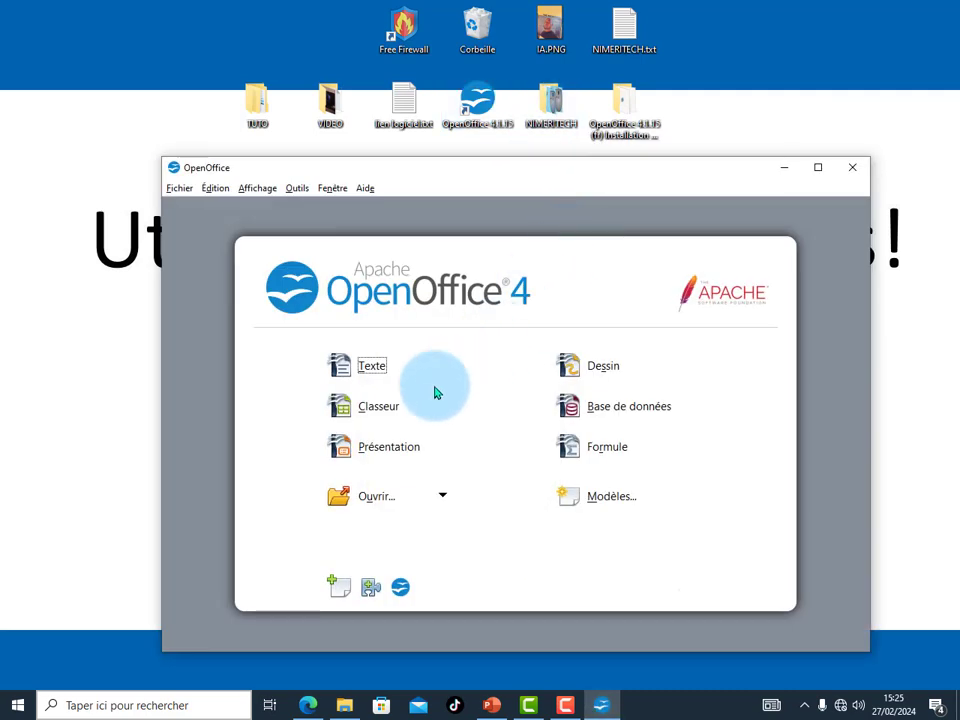
{"action": "left_click", "coordinate": [372, 366]}
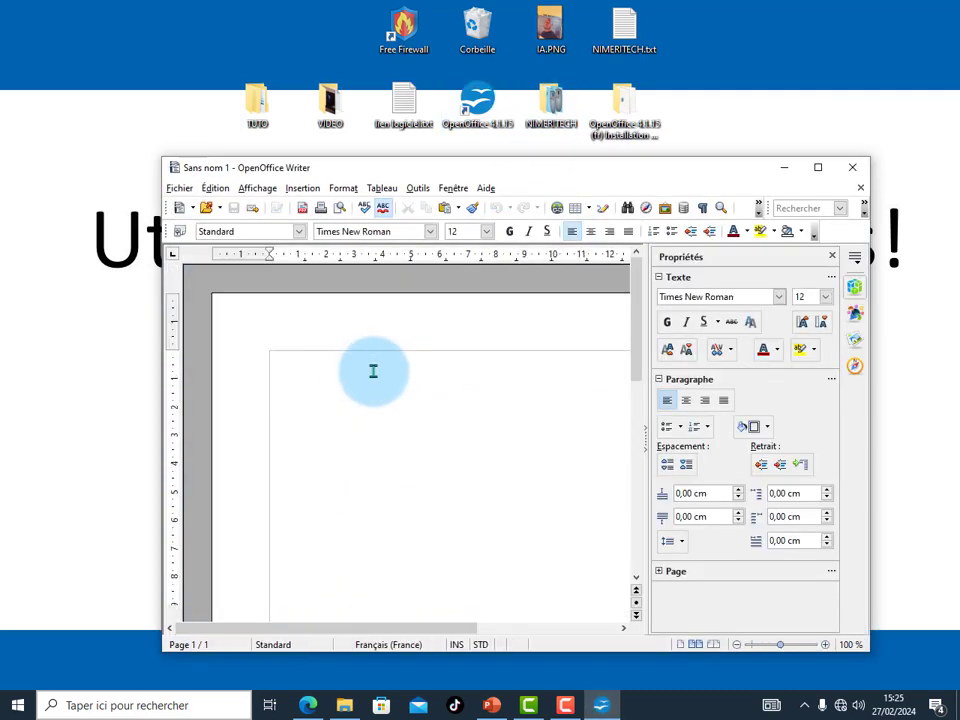
{"action": "left_click", "coordinate": [180, 189]}
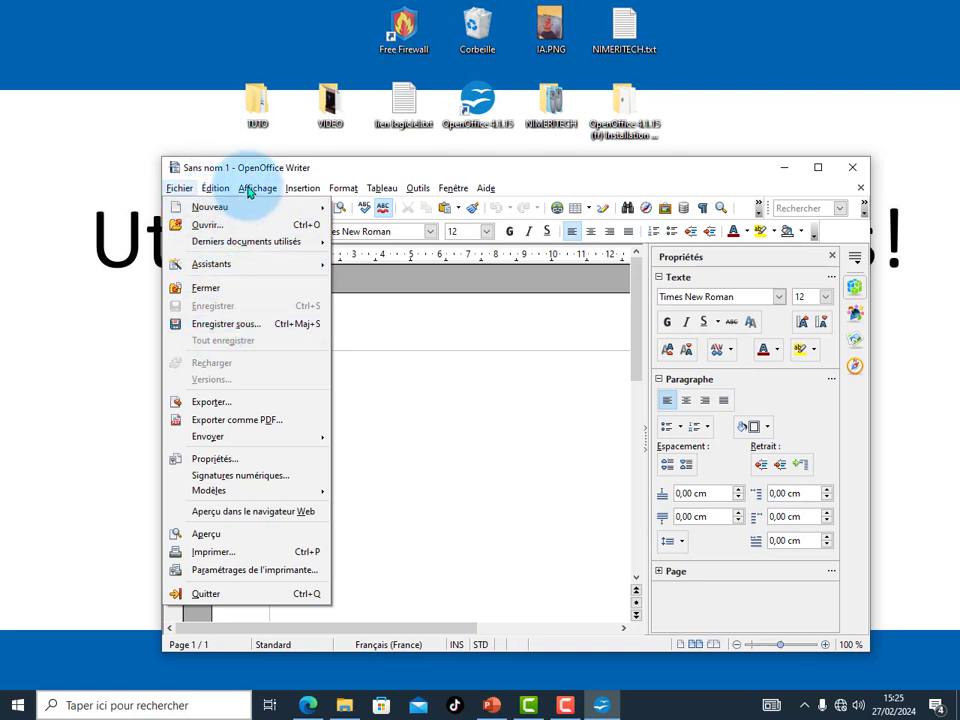
{"action": "left_click", "coordinate": [852, 170]}
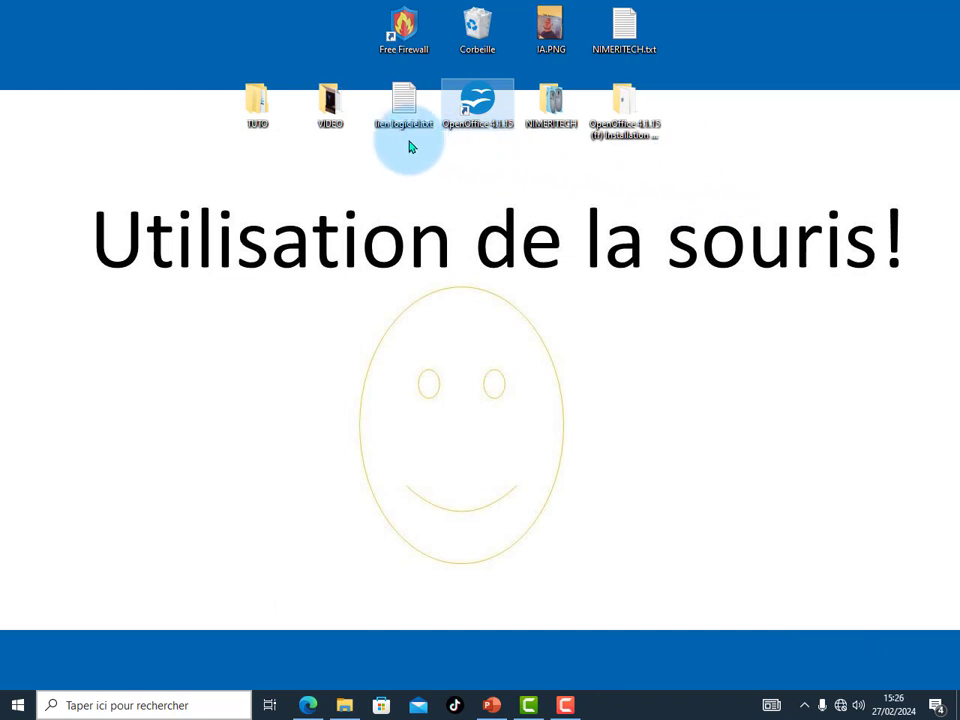
Open NIMERITECH.txt from the desktop, look at the file commands and close the file
{"action": "left_click", "coordinate": [622, 48]}
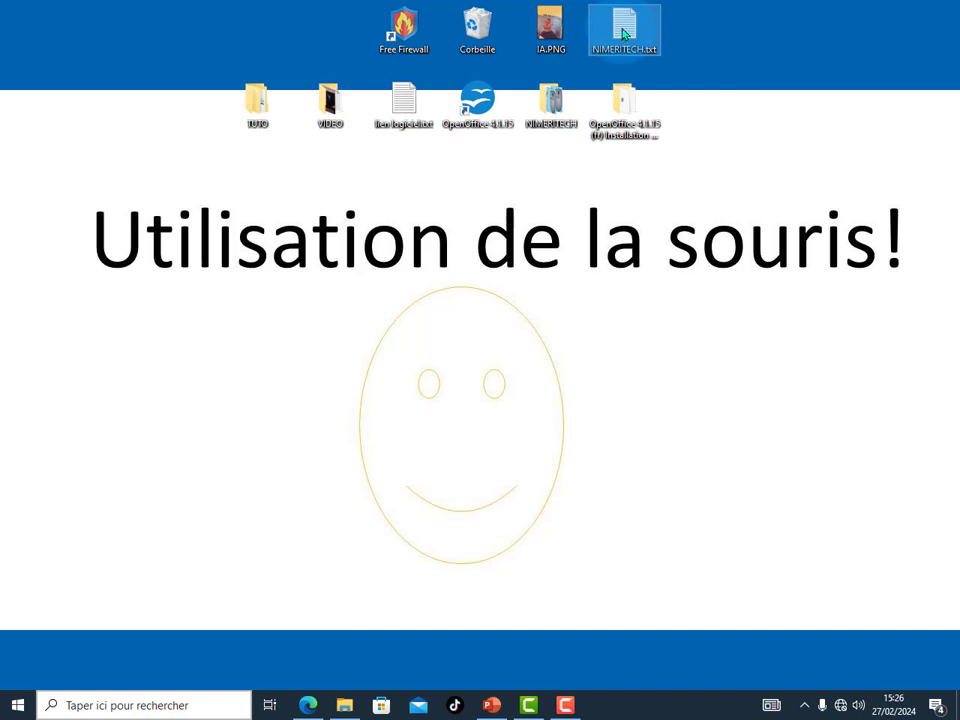
{"action": "double_click", "coordinate": [624, 34]}
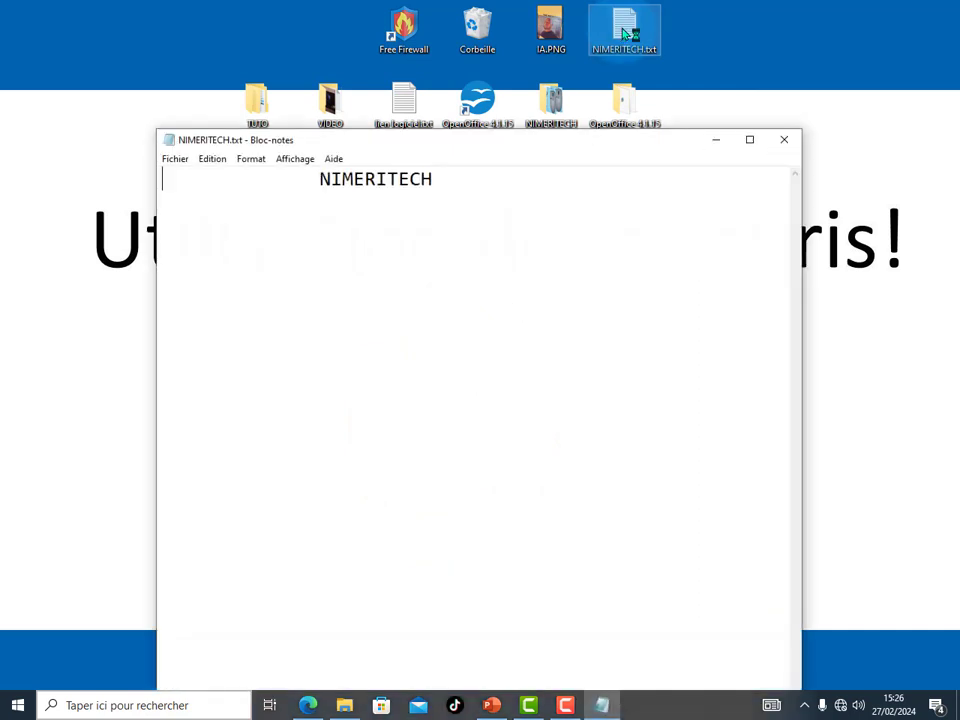
{"action": "left_click", "coordinate": [177, 160]}
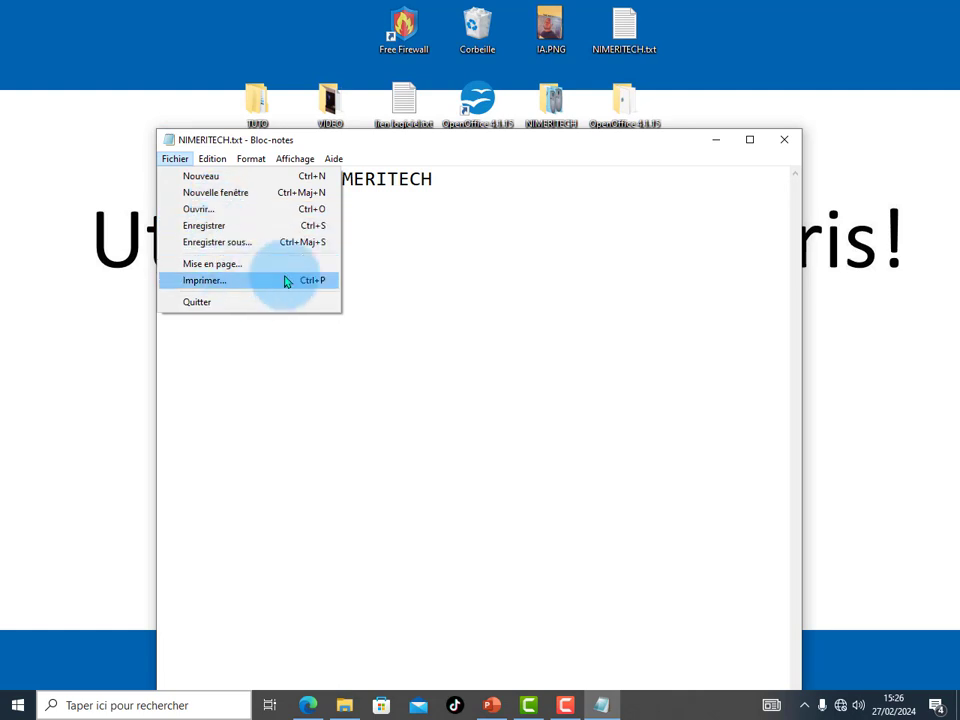
{"action": "left_click", "coordinate": [535, 215]}
{"action": "left_click", "coordinate": [784, 139]}
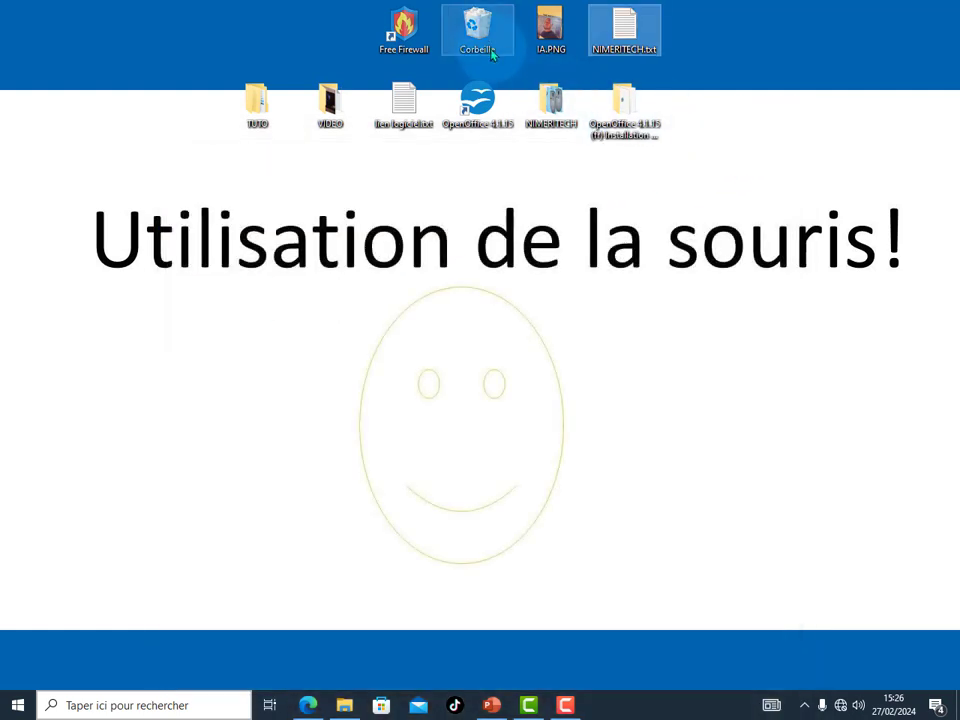
Open the Corbeille from the desktop, maximize its window to look through the deleted images, and close it
{"action": "left_click", "coordinate": [480, 33]}
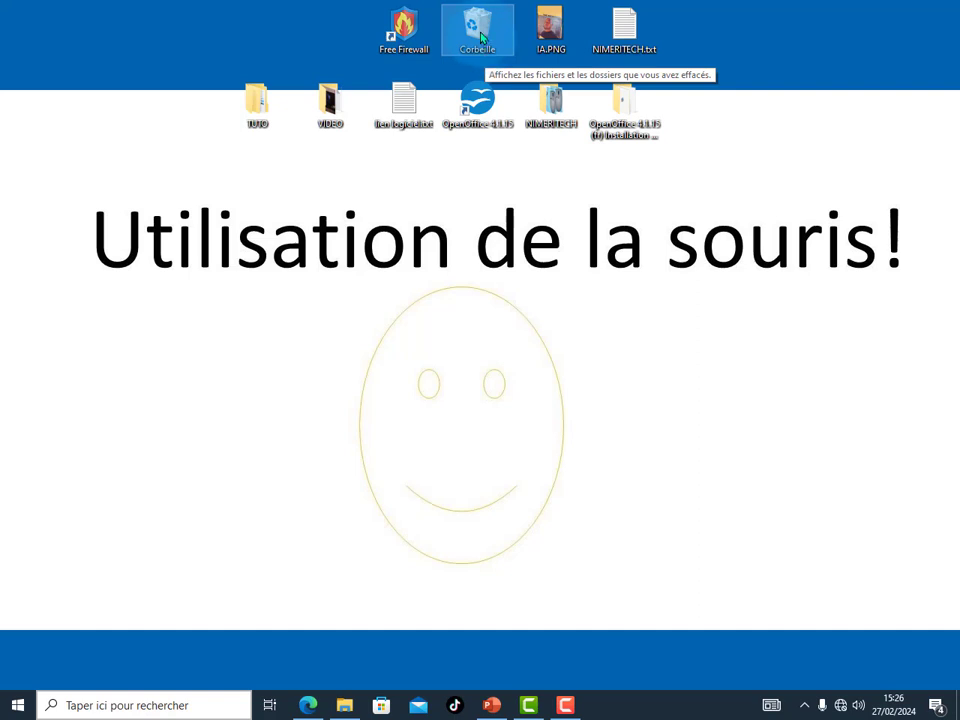
{"action": "double_click", "coordinate": [481, 36]}
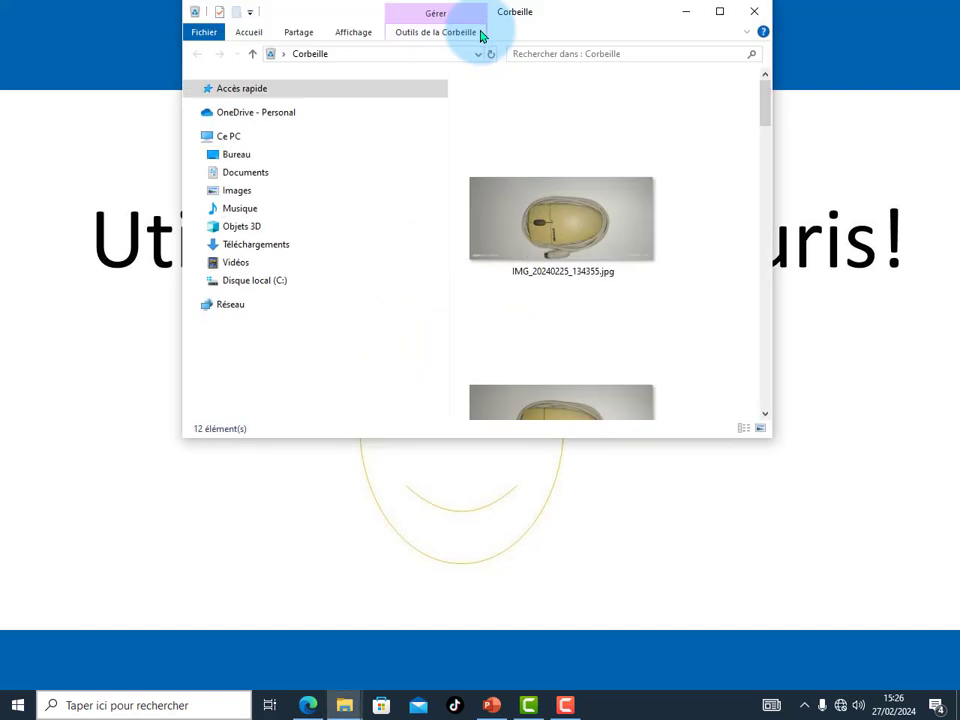
{"action": "scroll", "coordinate": [630, 210], "scroll_direction": "down", "scroll_amount": 3}
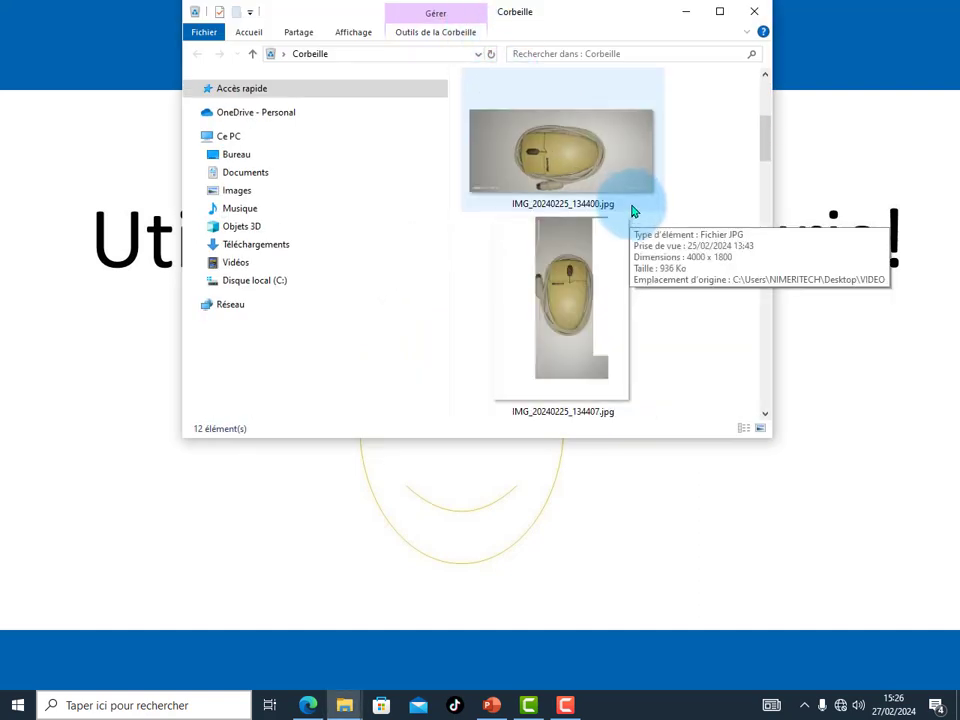
{"action": "left_click", "coordinate": [719, 14]}
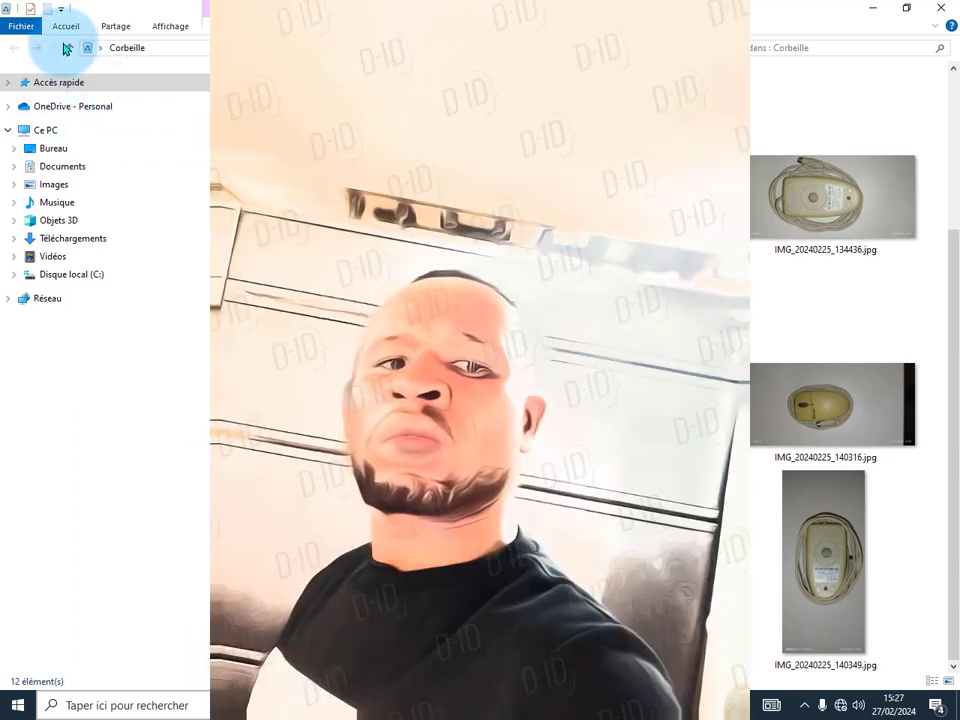
{"action": "scroll", "coordinate": [750, 418], "scroll_direction": "up", "scroll_amount": 2}
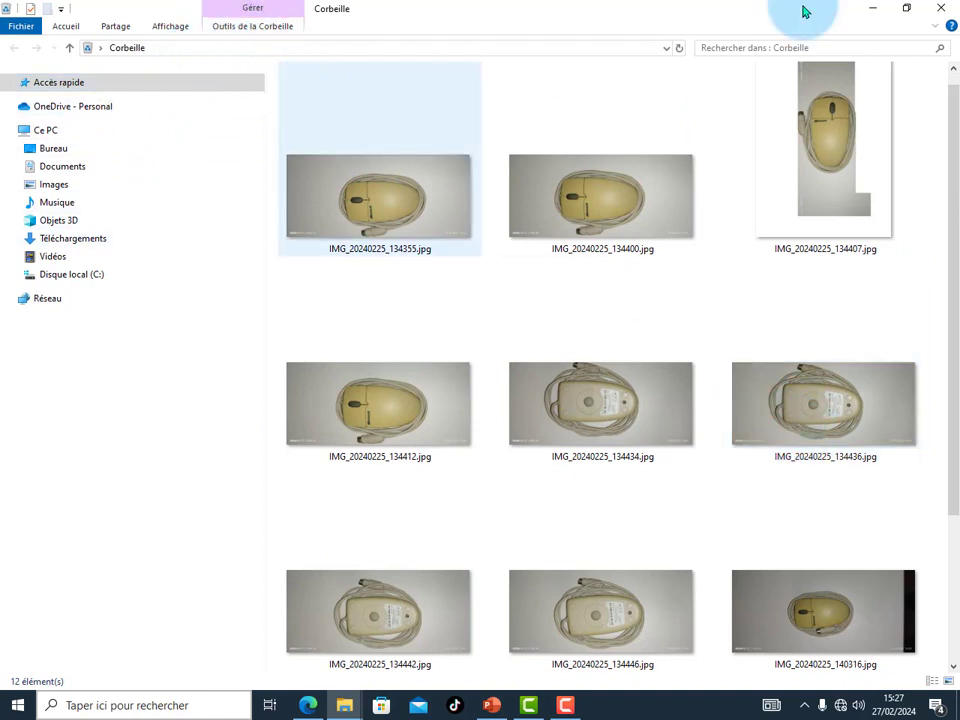
{"action": "left_click", "coordinate": [950, 10]}
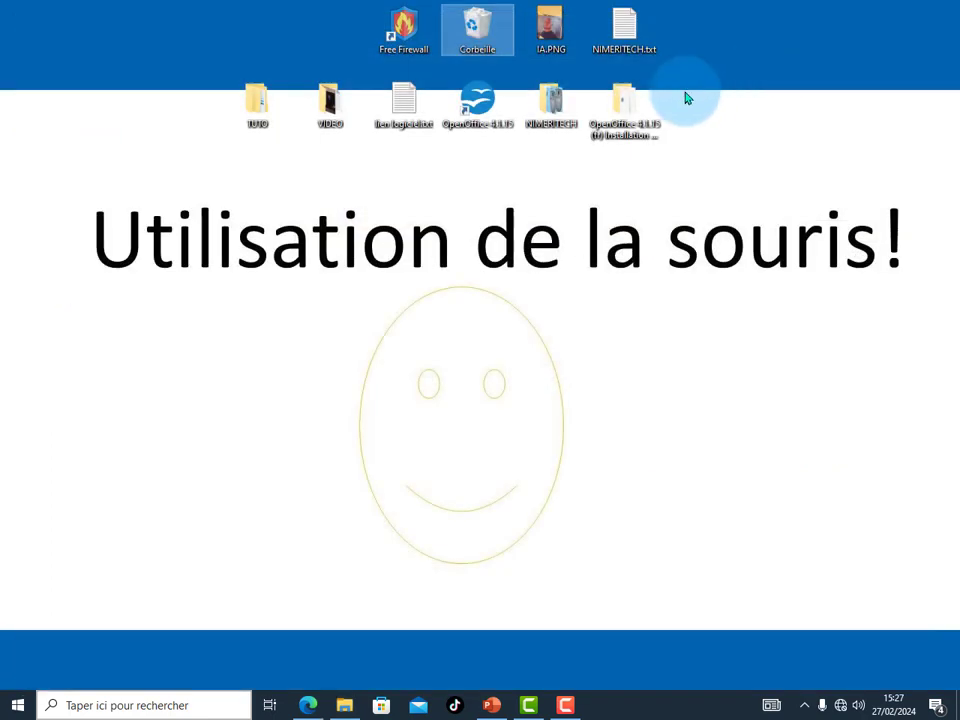
Reopen the Corbeille and view its management tools and the commands available for the image IMG_20240225_134355.jpg
{"action": "double_click", "coordinate": [478, 30]}
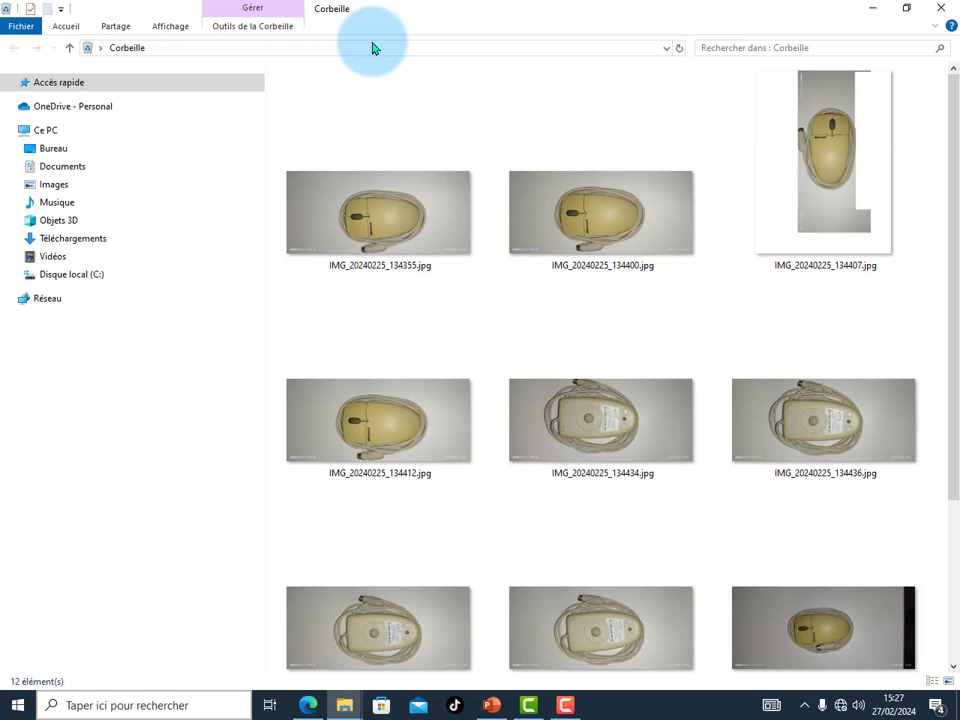
{"action": "left_click", "coordinate": [264, 30]}
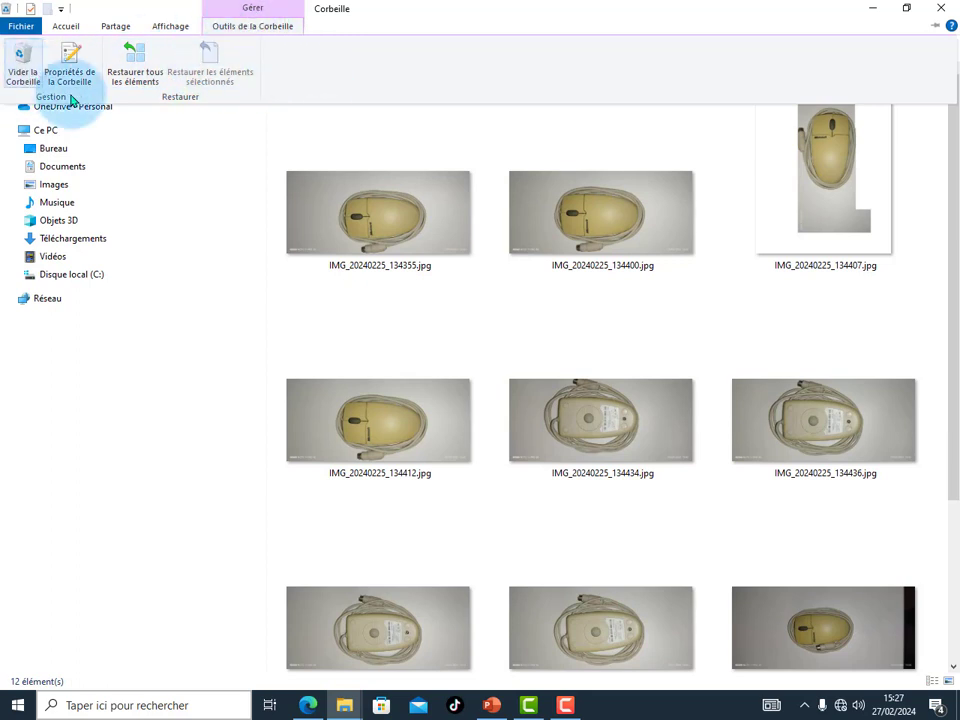
{"action": "right_click", "coordinate": [443, 218]}
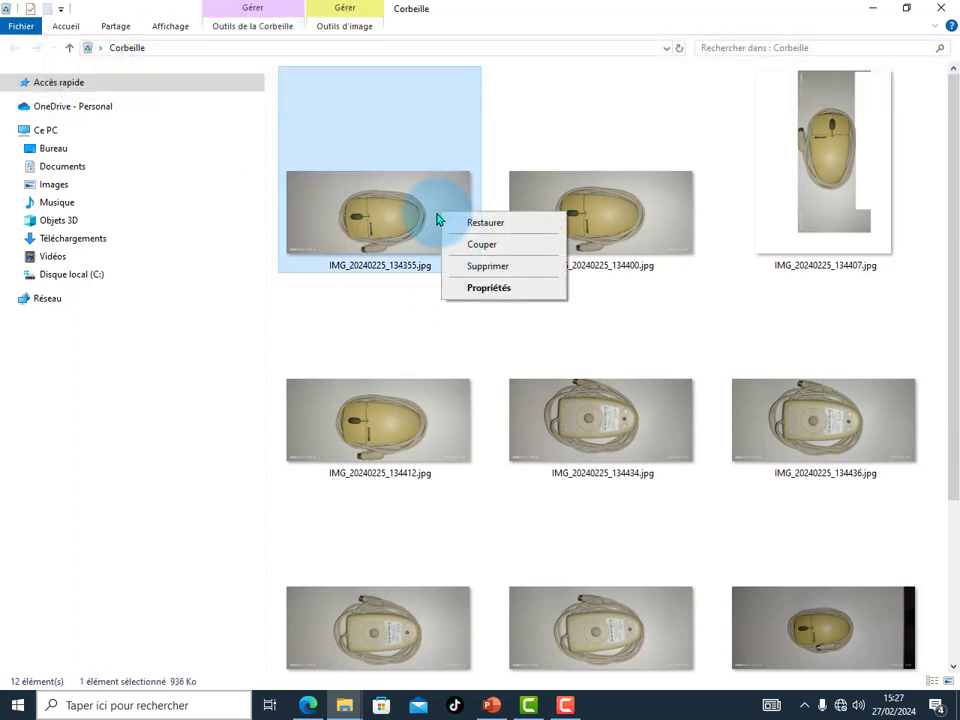
{"action": "left_click", "coordinate": [578, 143]}
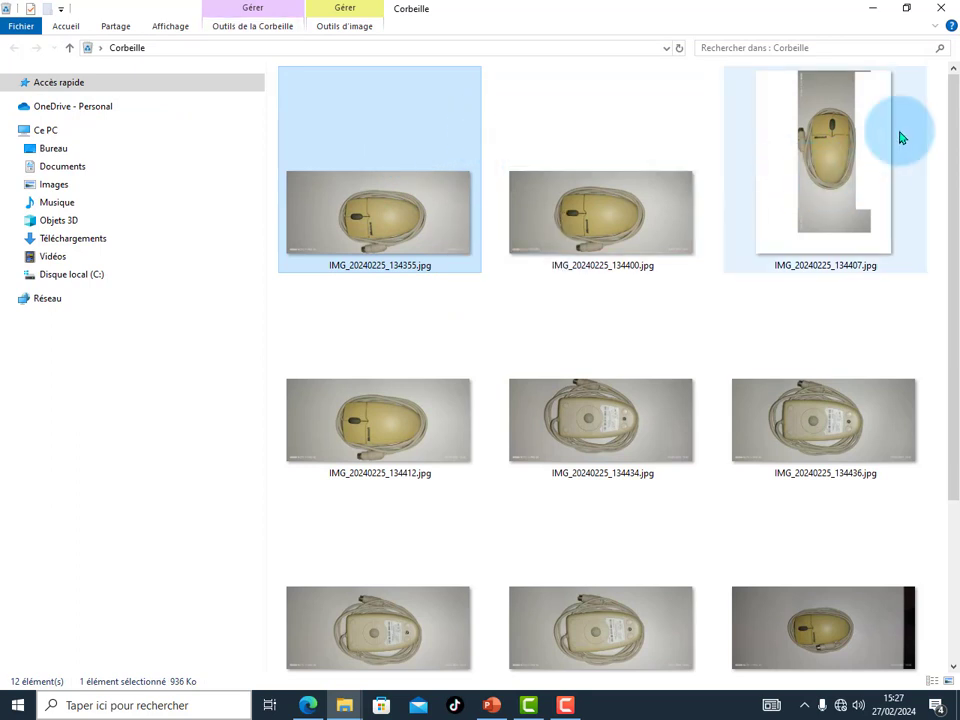
Restore all the deleted images from the Corbeille and close its window
{"action": "left_click_drag", "start_coordinate": [912, 120], "coordinate": [270, 694]}
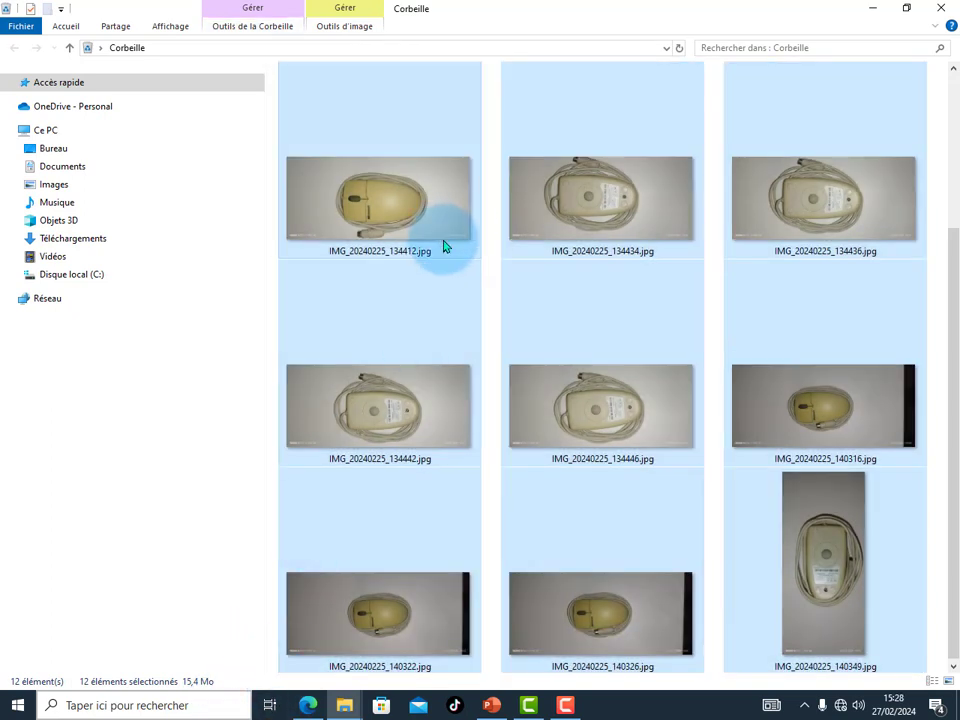
{"action": "scroll", "coordinate": [484, 243], "scroll_direction": "up", "scroll_amount": 2}
{"action": "right_click", "coordinate": [448, 202]}
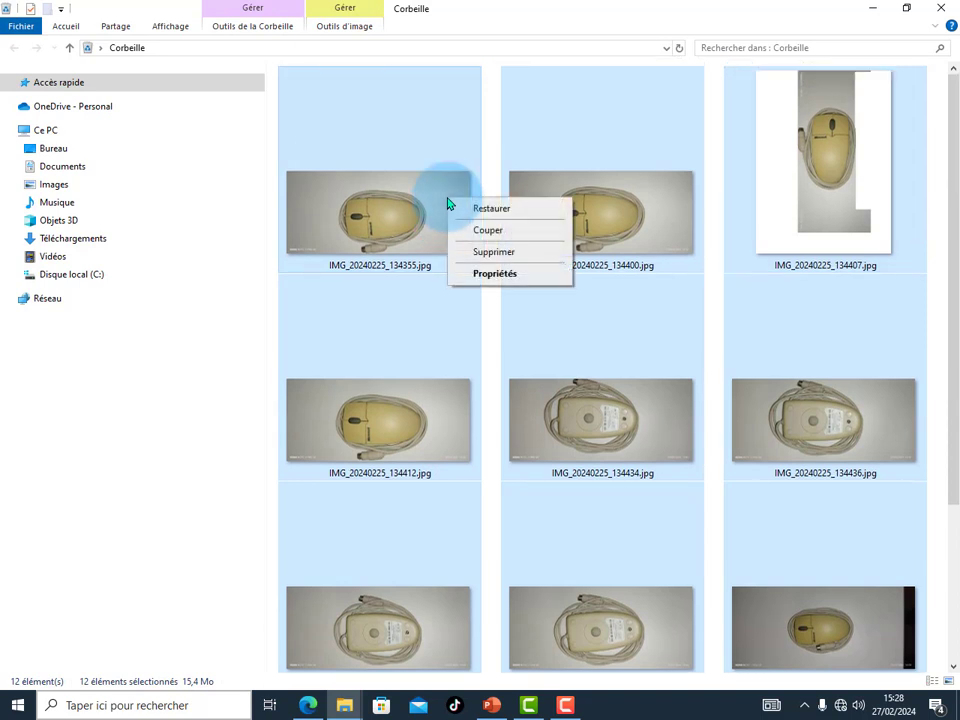
{"action": "left_click", "coordinate": [476, 208]}
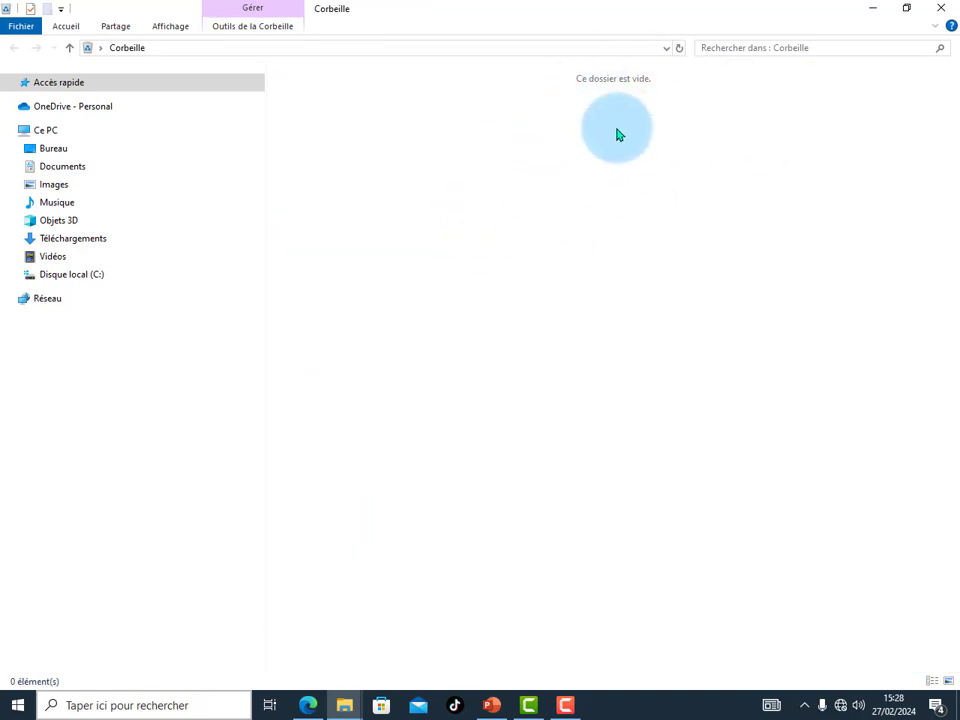
{"action": "left_click", "coordinate": [941, 8]}
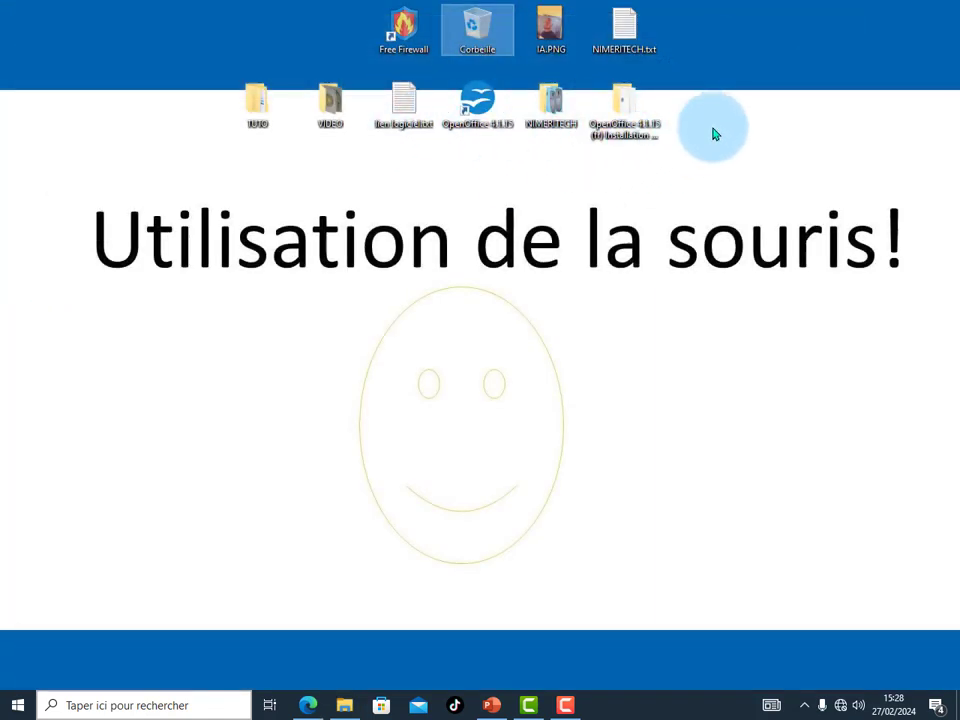
Switch to Microsoft Edge with the Souris (informatique) PDF, minimize it to the desktop and bring it back
{"action": "mouse_move", "coordinate": [607, 128]}
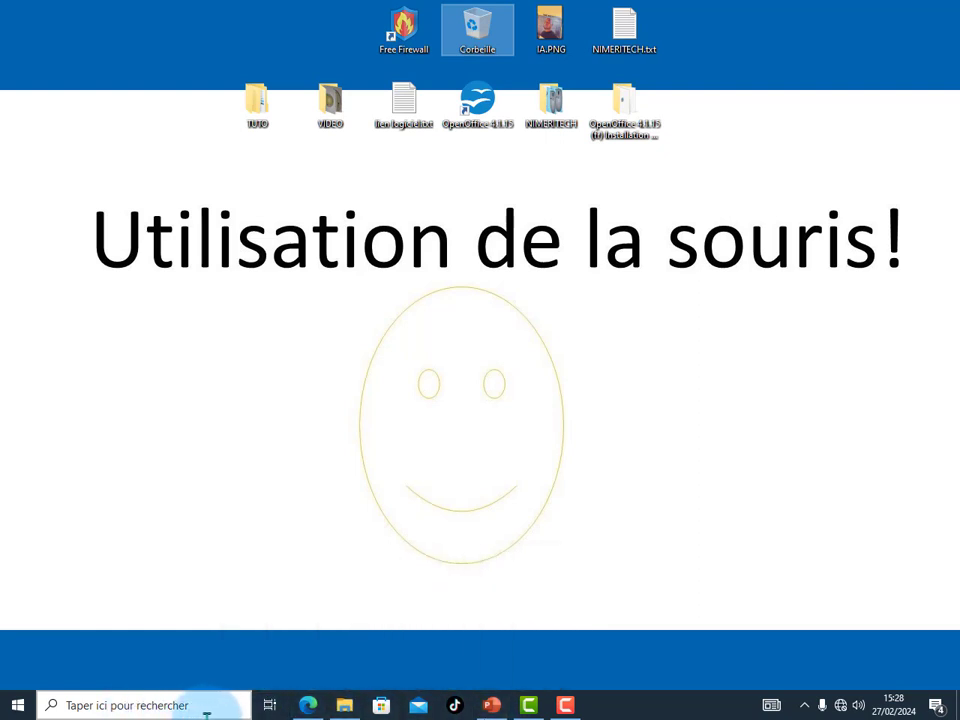
{"action": "left_click", "coordinate": [308, 706]}
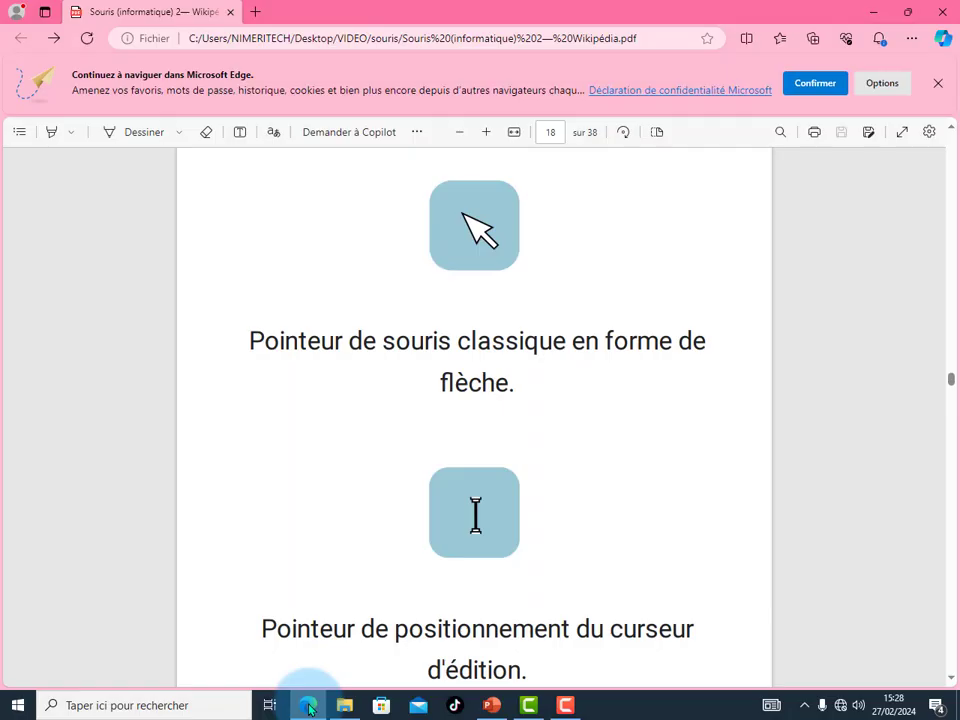
{"action": "left_click", "coordinate": [308, 706]}
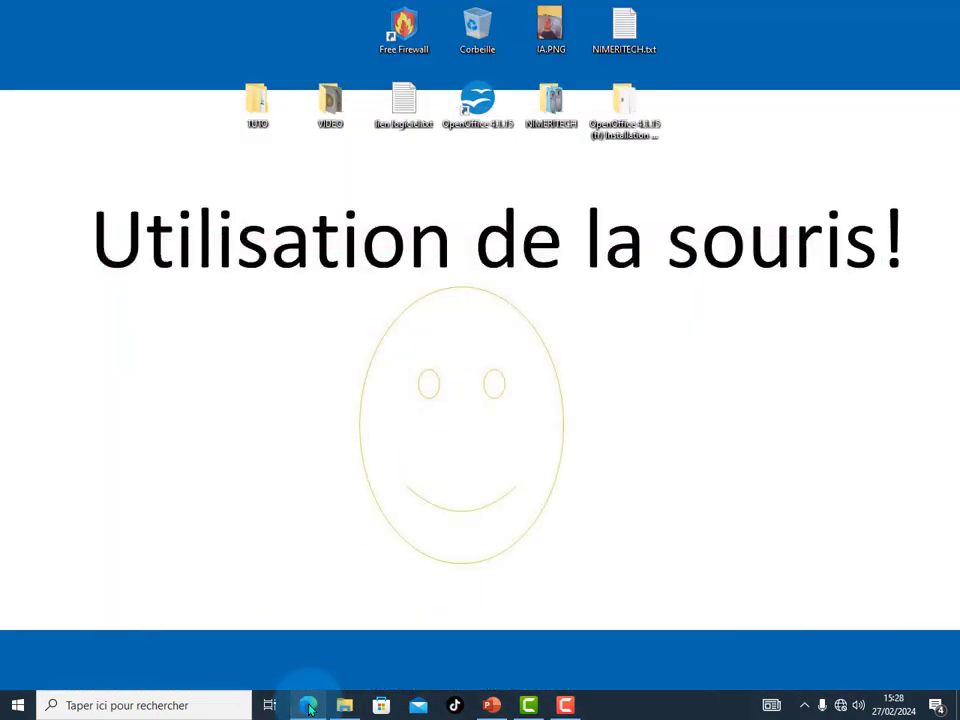
{"action": "left_click", "coordinate": [308, 707]}
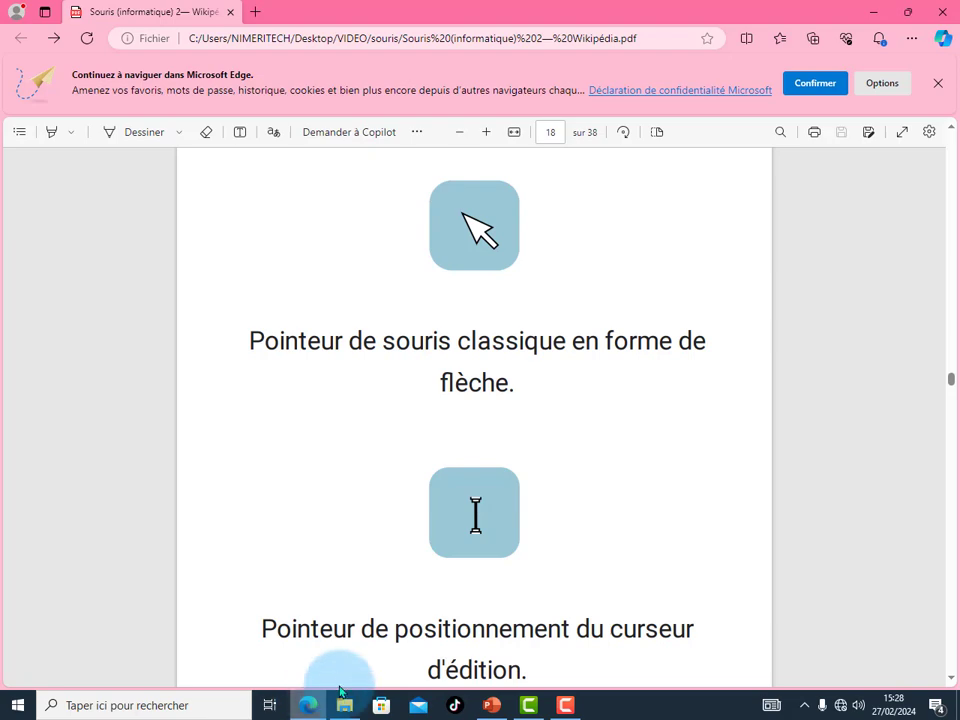
Scroll through the Souris (informatique) PDF to the Technologies optiques section on page 22
{"action": "scroll", "coordinate": [497, 553], "scroll_direction": "down", "scroll_amount": 10}
{"action": "scroll", "coordinate": [501, 564], "scroll_direction": "down", "scroll_amount": 20}
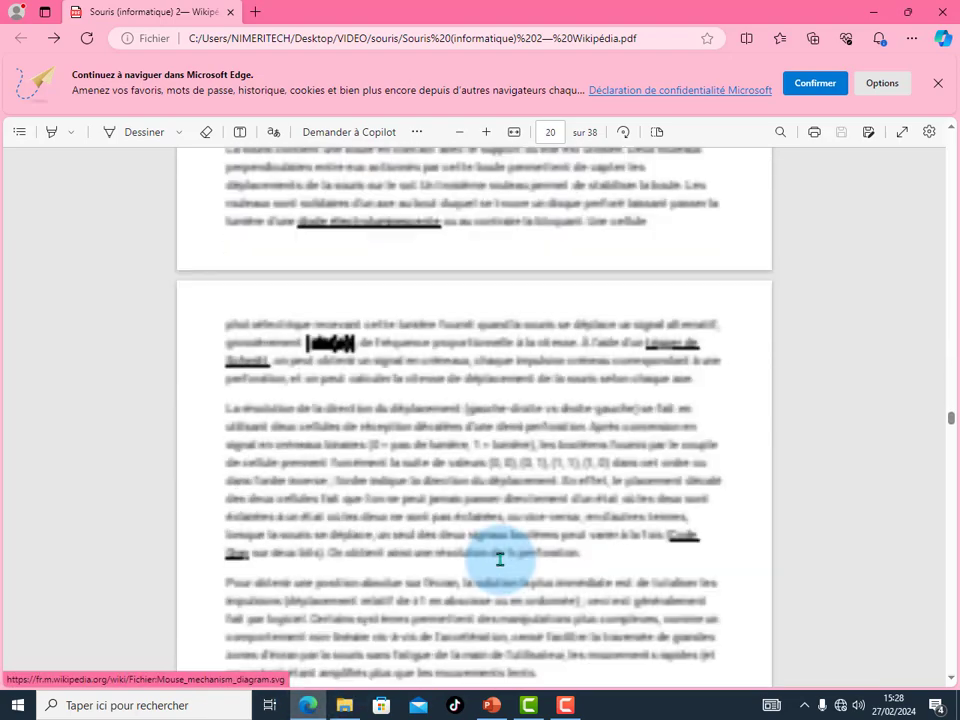
{"action": "scroll", "coordinate": [500, 560], "scroll_direction": "up", "scroll_amount": 3}
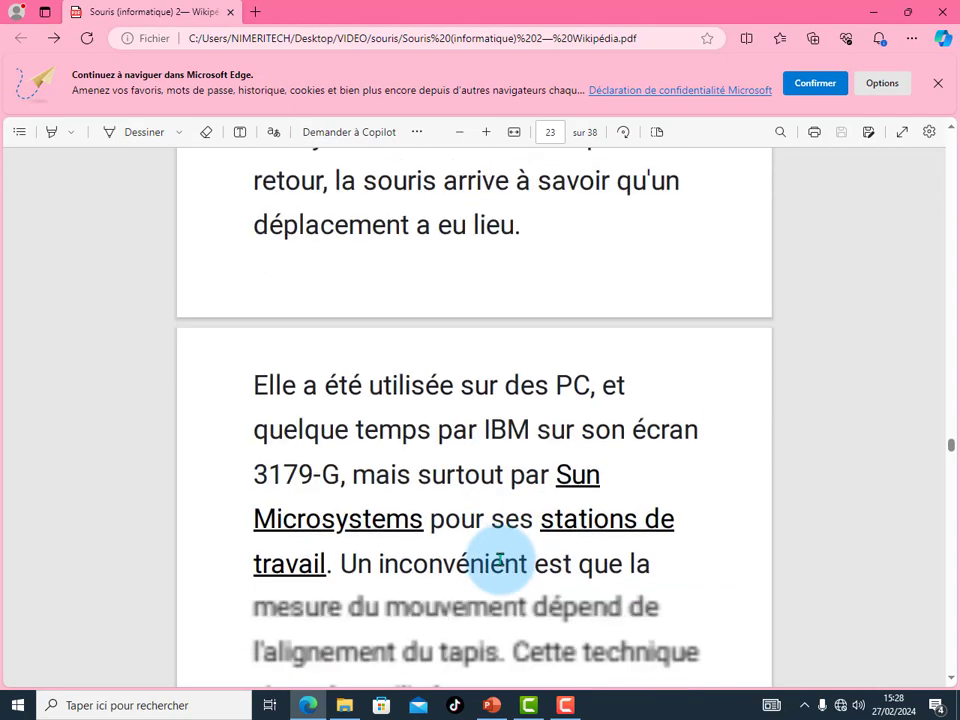
{"action": "scroll", "coordinate": [495, 563], "scroll_direction": "up", "scroll_amount": 4}
{"action": "scroll", "coordinate": [491, 566], "scroll_direction": "down", "scroll_amount": 1}
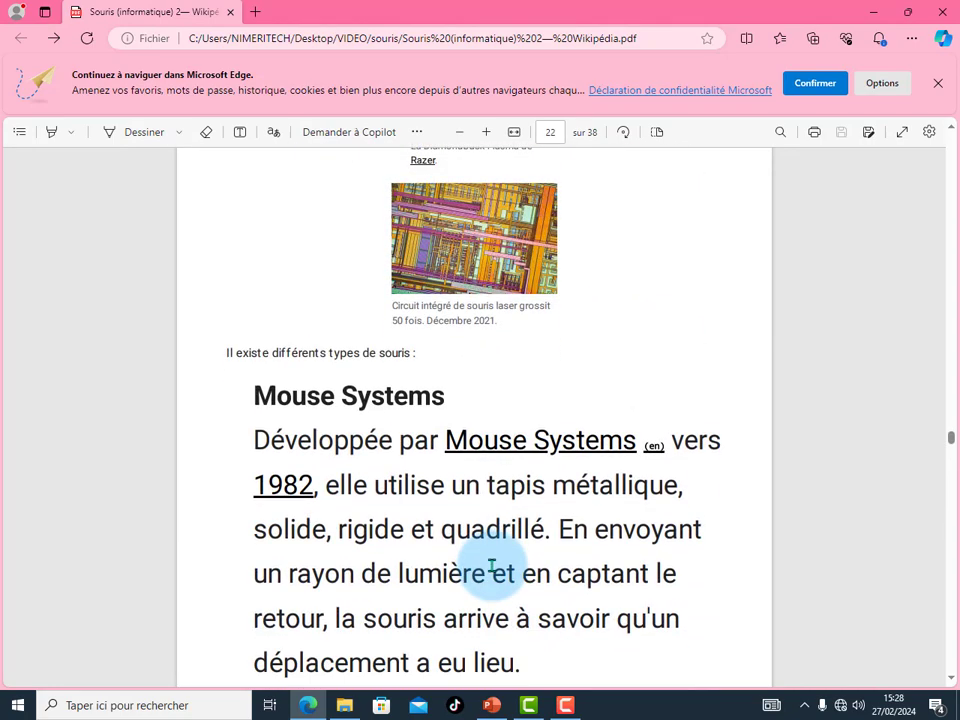
{"action": "scroll", "coordinate": [491, 567], "scroll_direction": "up", "scroll_amount": 5}
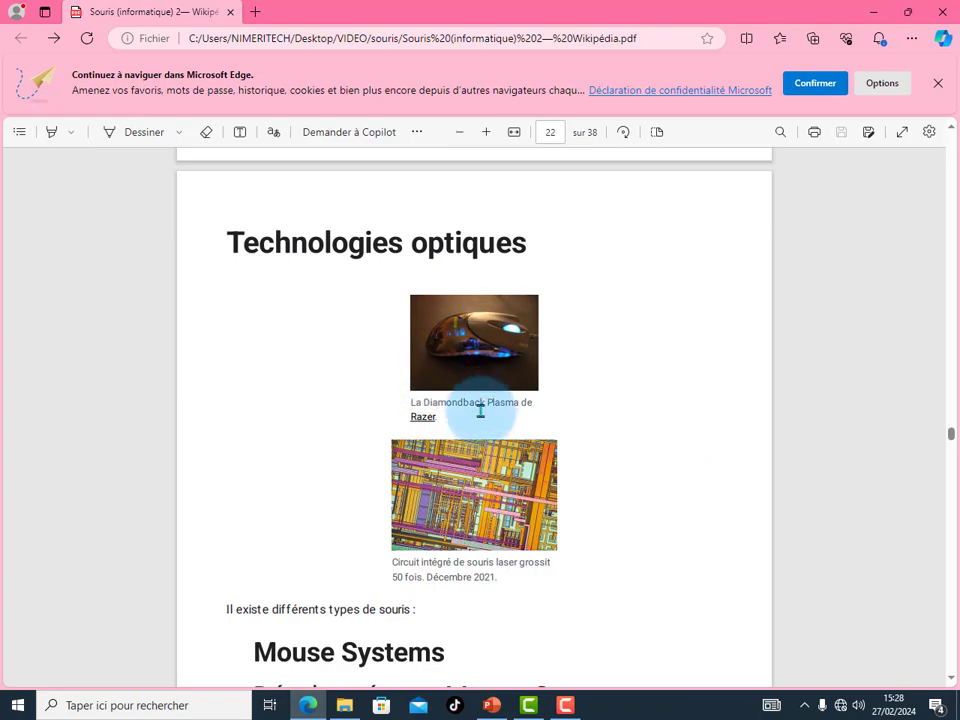
Scroll through the rest of the PDF to its last page, page 38, and minimize the window
{"action": "scroll", "coordinate": [480, 411], "scroll_direction": "up", "scroll_amount": 2, "text": "ctrl"}
{"action": "scroll", "coordinate": [481, 414], "scroll_direction": "down", "scroll_amount": 10}
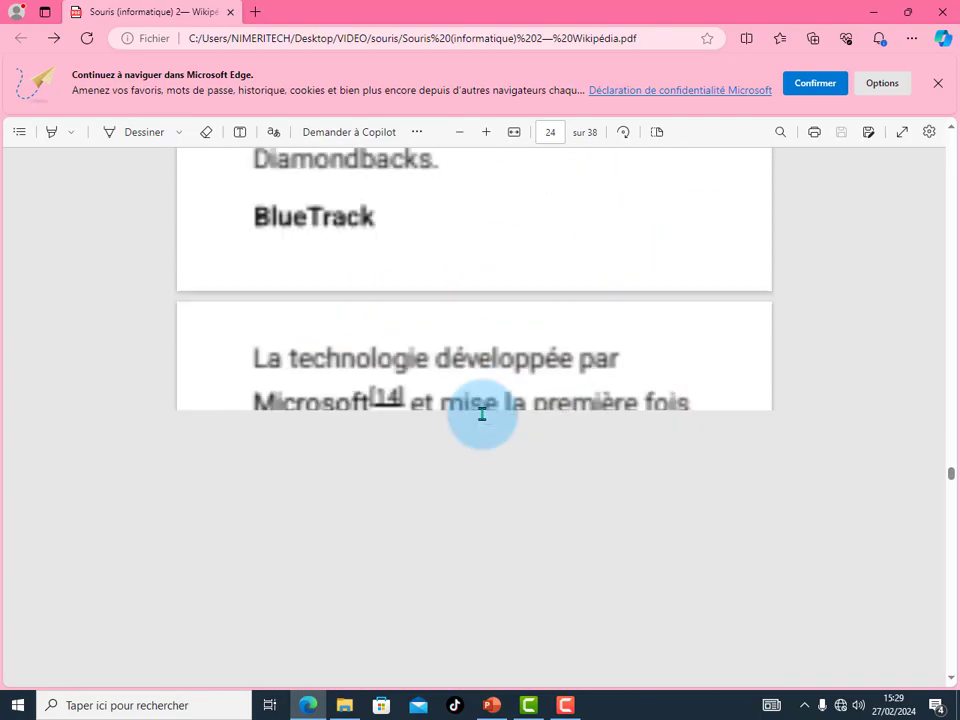
{"action": "scroll", "coordinate": [481, 414], "scroll_direction": "down", "scroll_amount": 15}
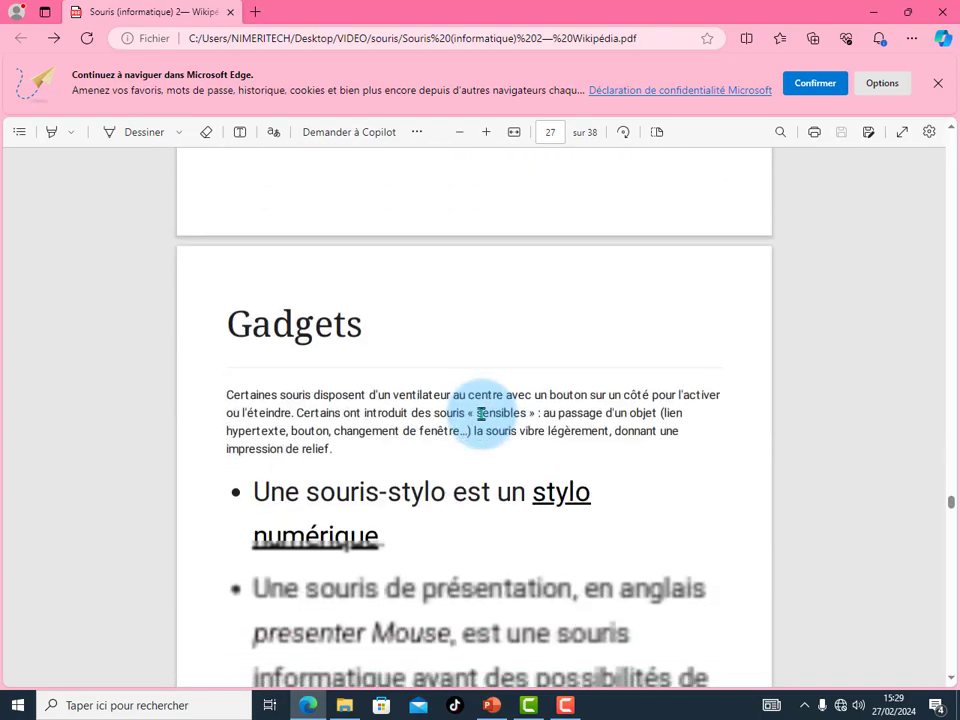
{"action": "scroll", "coordinate": [481, 414], "scroll_direction": "down", "scroll_amount": 15}
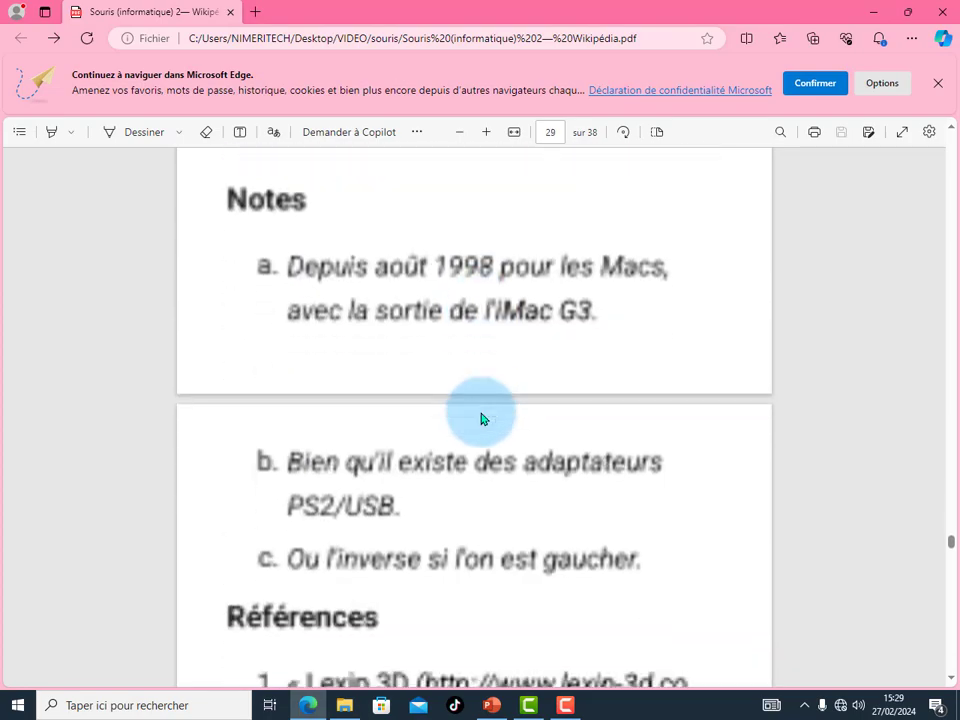
{"action": "scroll", "coordinate": [481, 414], "scroll_direction": "down", "scroll_amount": 15}
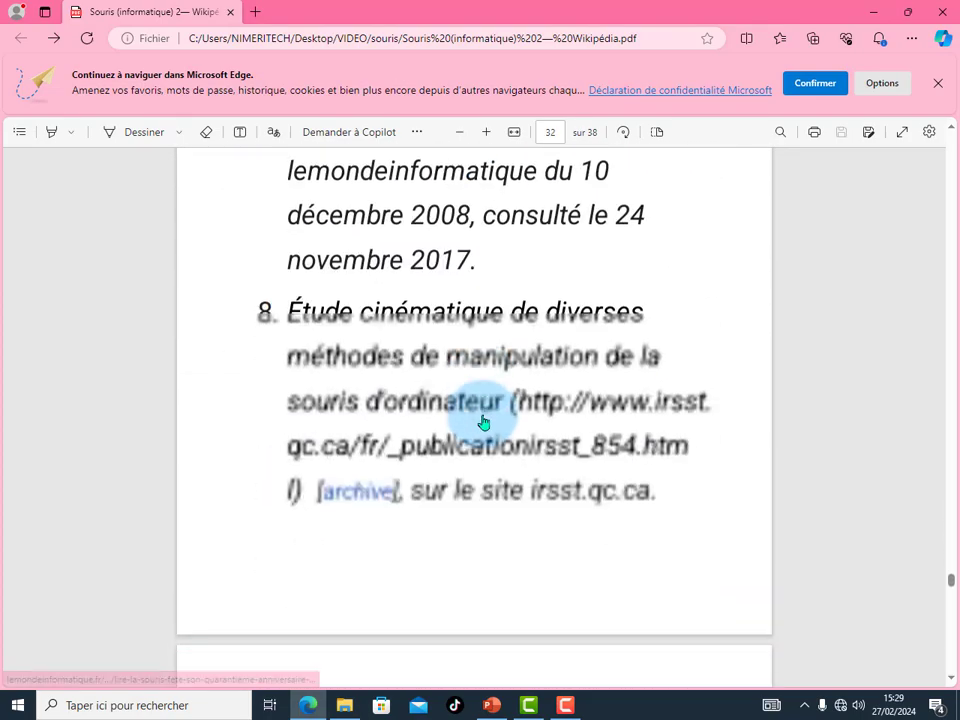
{"action": "scroll", "coordinate": [483, 423], "scroll_direction": "down", "scroll_amount": 15}
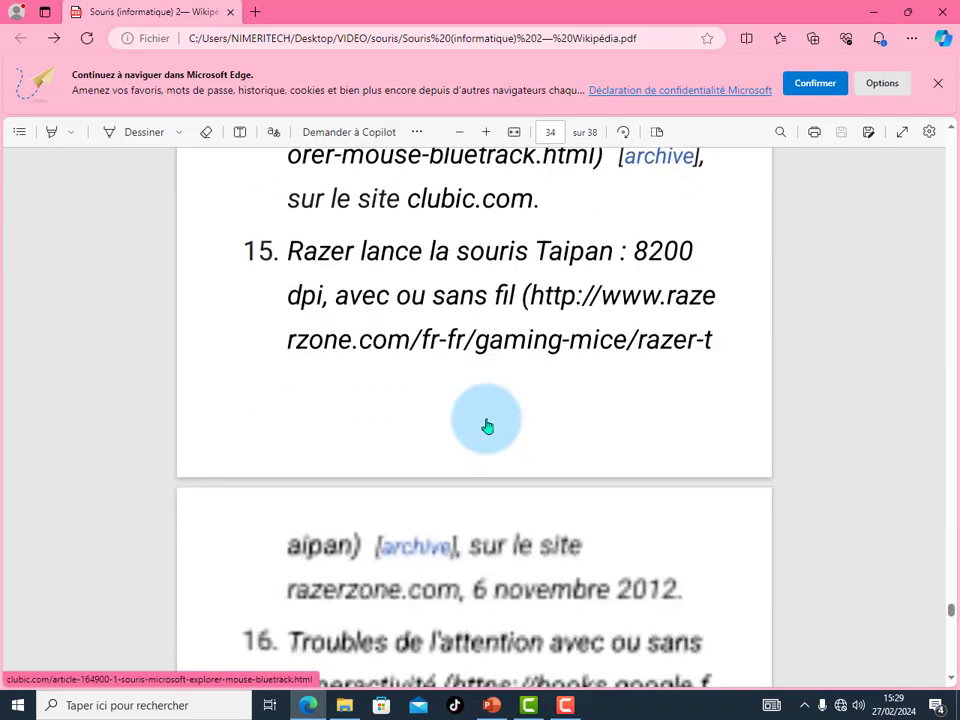
{"action": "scroll", "coordinate": [487, 424], "scroll_direction": "down", "scroll_amount": 15}
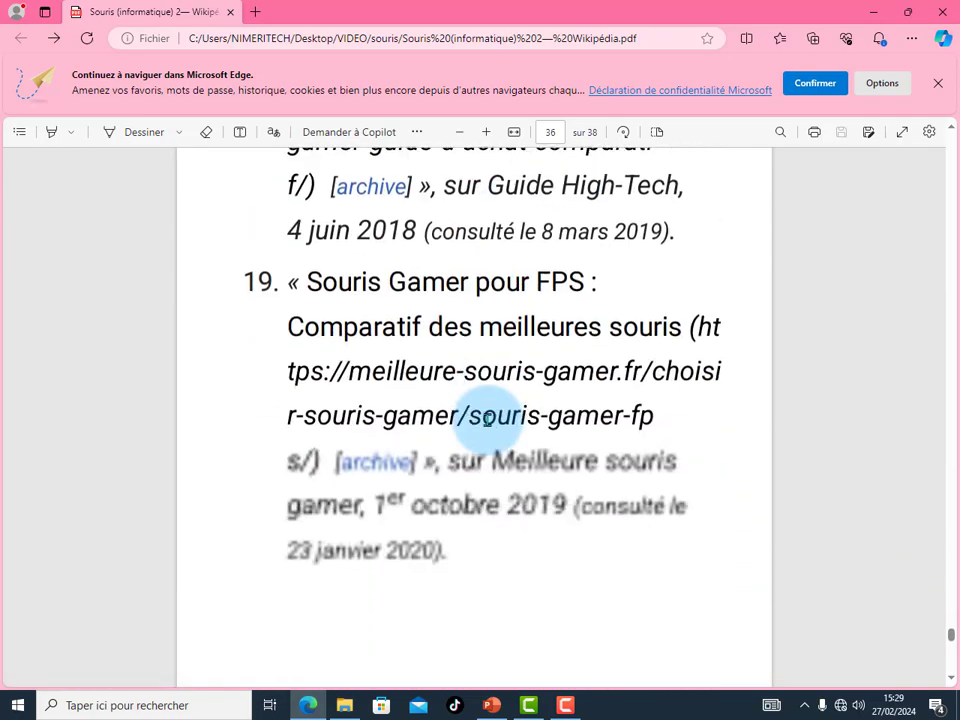
{"action": "scroll", "coordinate": [487, 420], "scroll_direction": "down", "scroll_amount": 12}
{"action": "scroll", "coordinate": [489, 427], "scroll_direction": "up", "scroll_amount": 3}
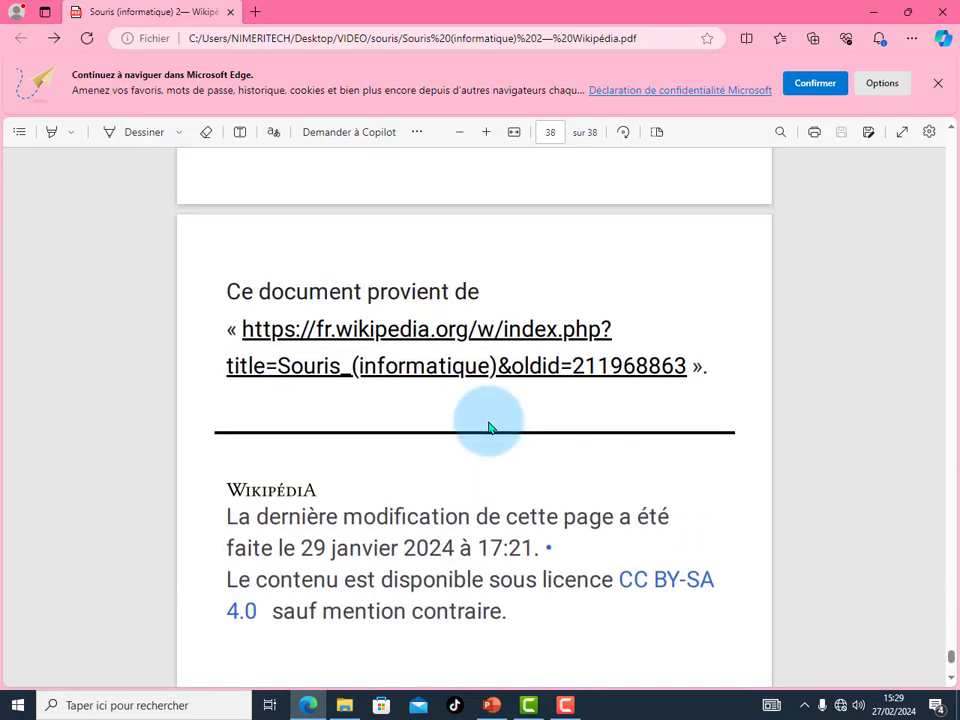
{"action": "scroll", "coordinate": [489, 427], "scroll_direction": "up", "scroll_amount": 5}
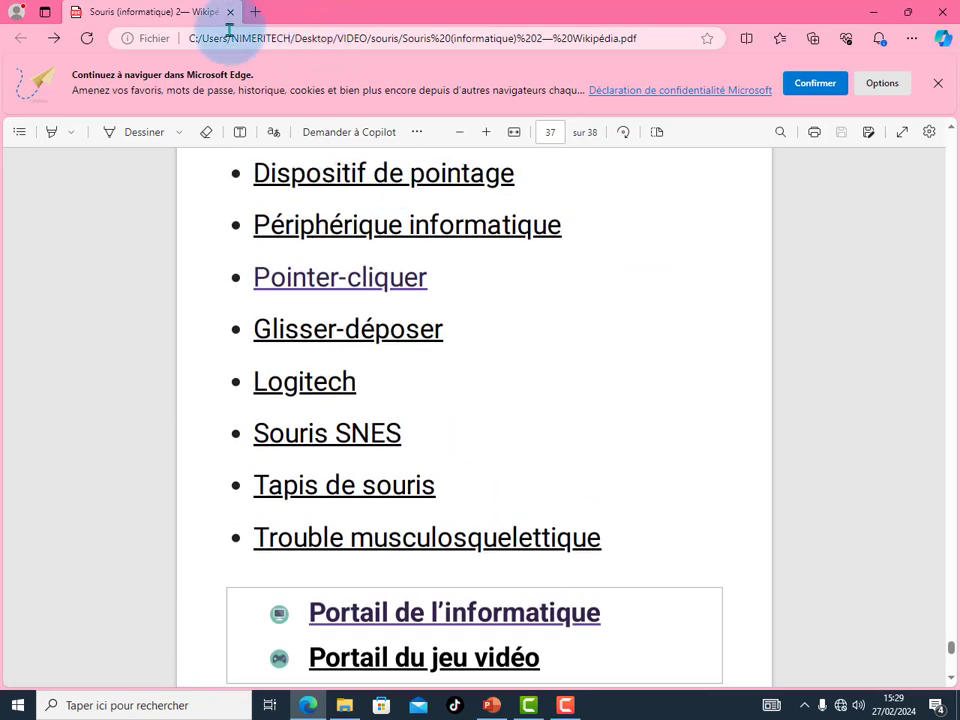
{"action": "left_click", "coordinate": [866, 8]}
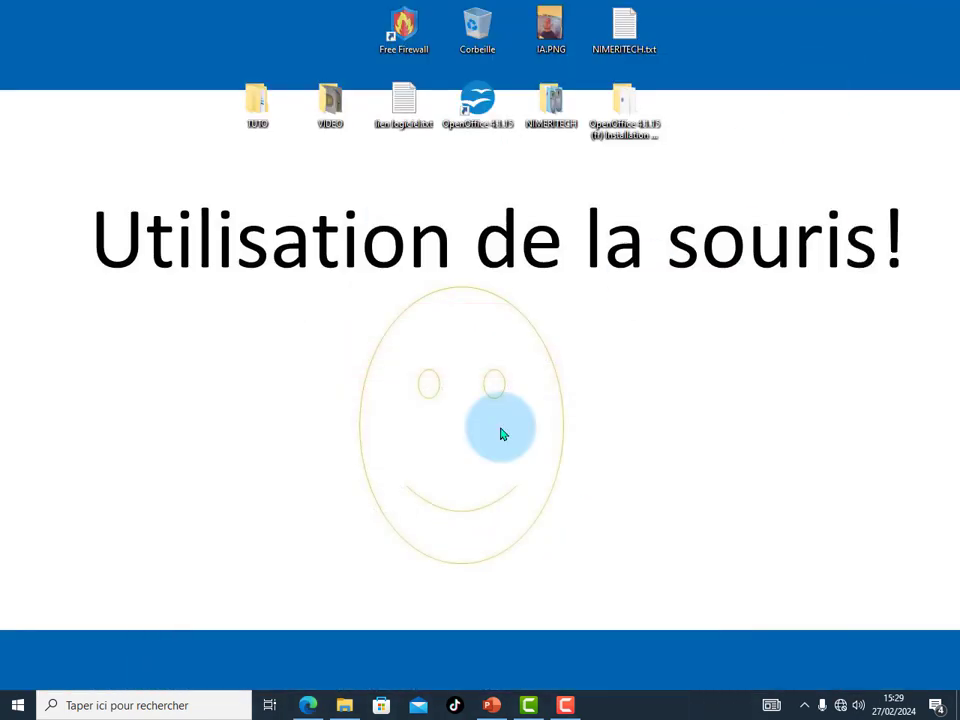
Open a new Microsoft Edge window from the Start menu tiles and maximize it
{"action": "left_click", "coordinate": [18, 708]}
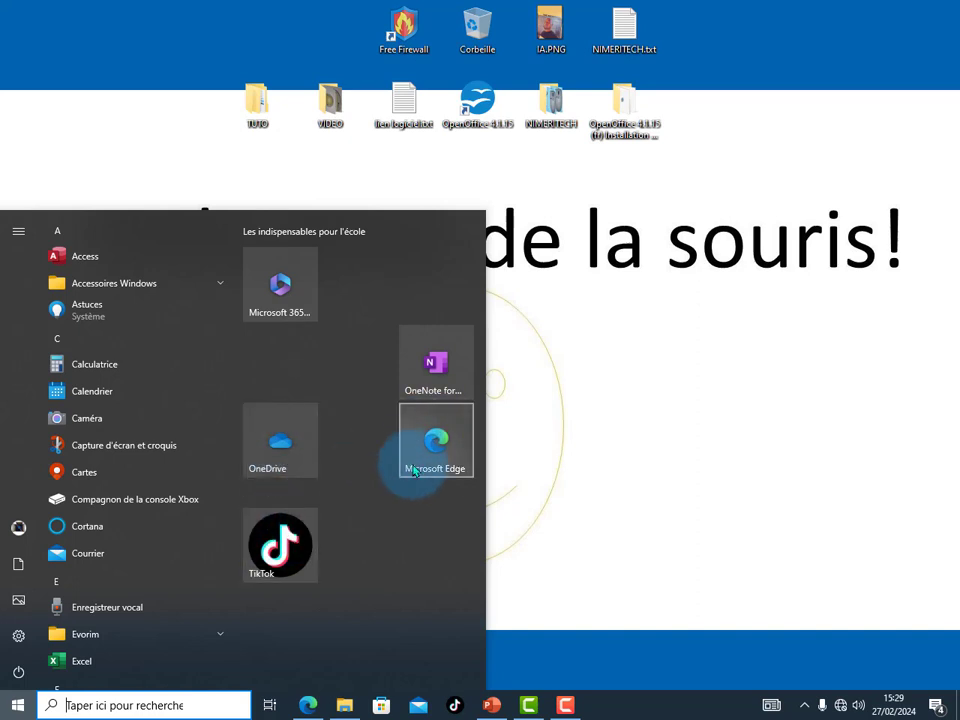
{"action": "left_click", "coordinate": [435, 445]}
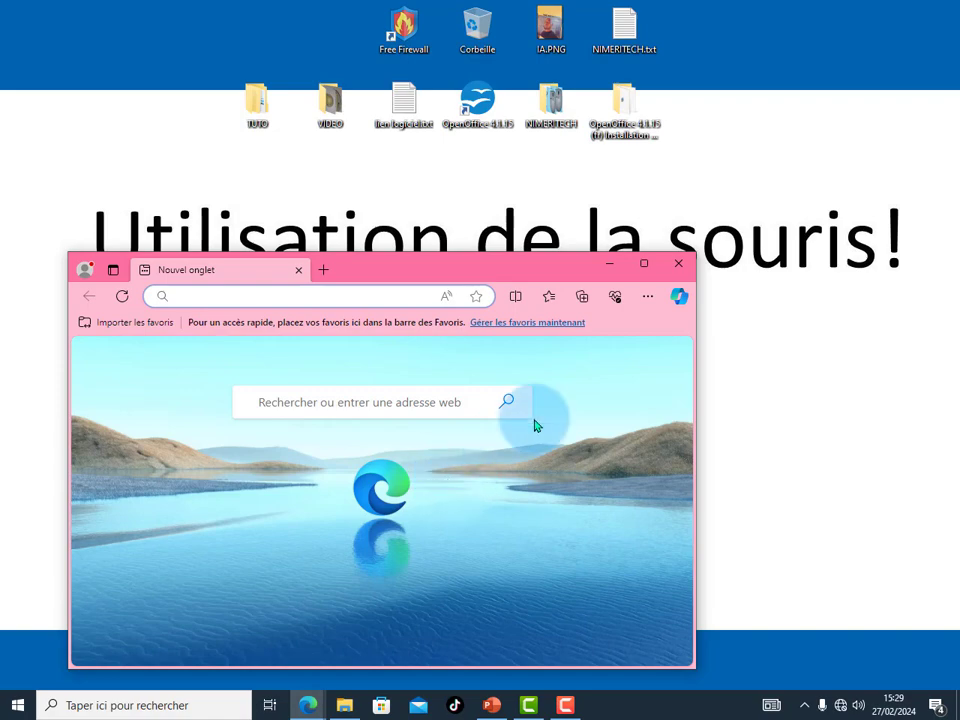
{"action": "left_click", "coordinate": [458, 290]}
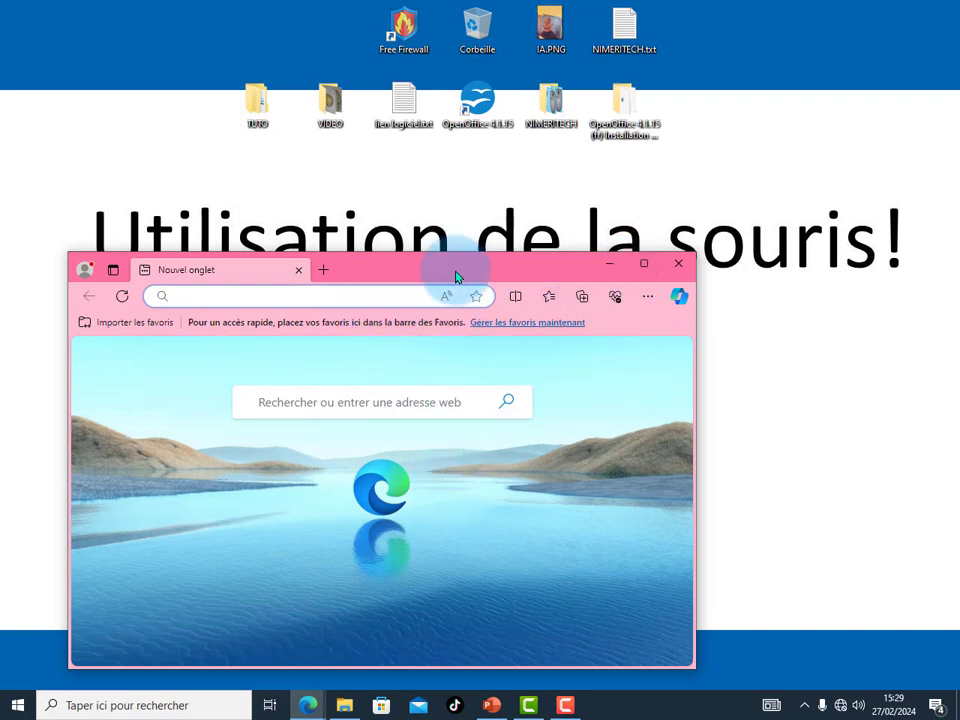
{"action": "left_click", "coordinate": [643, 263]}
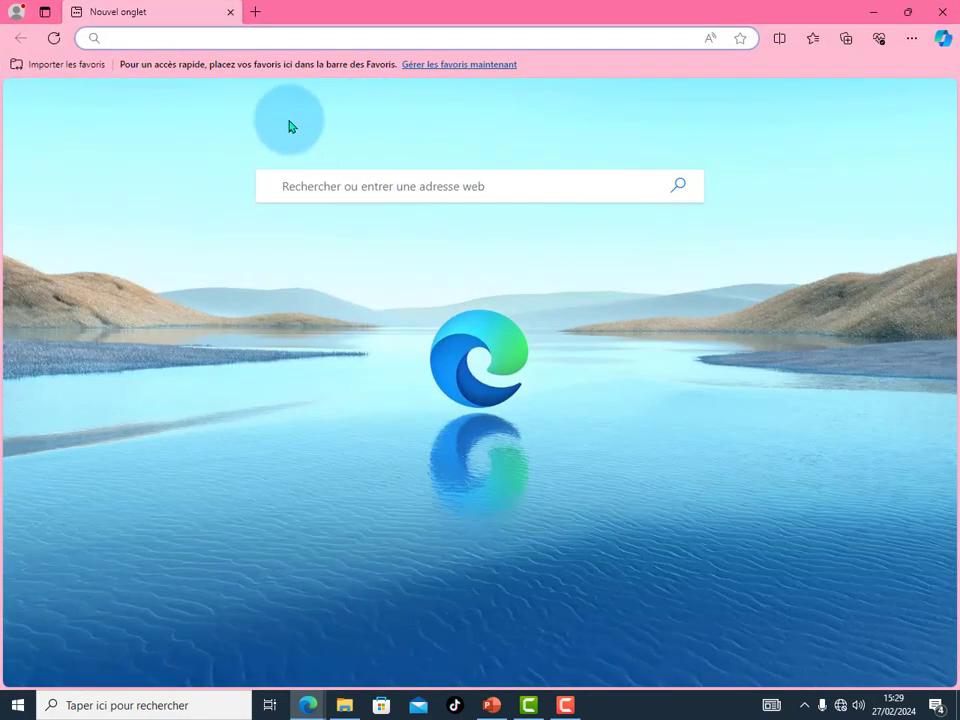
{"action": "left_click", "coordinate": [295, 40]}
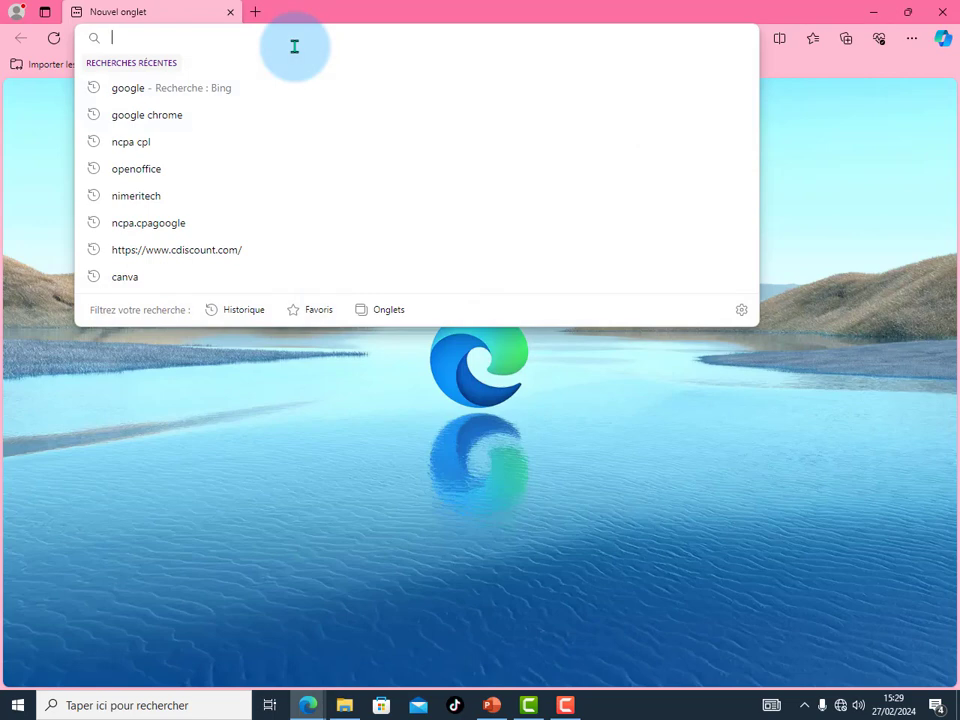
{"action": "type", "text": "coocl"}
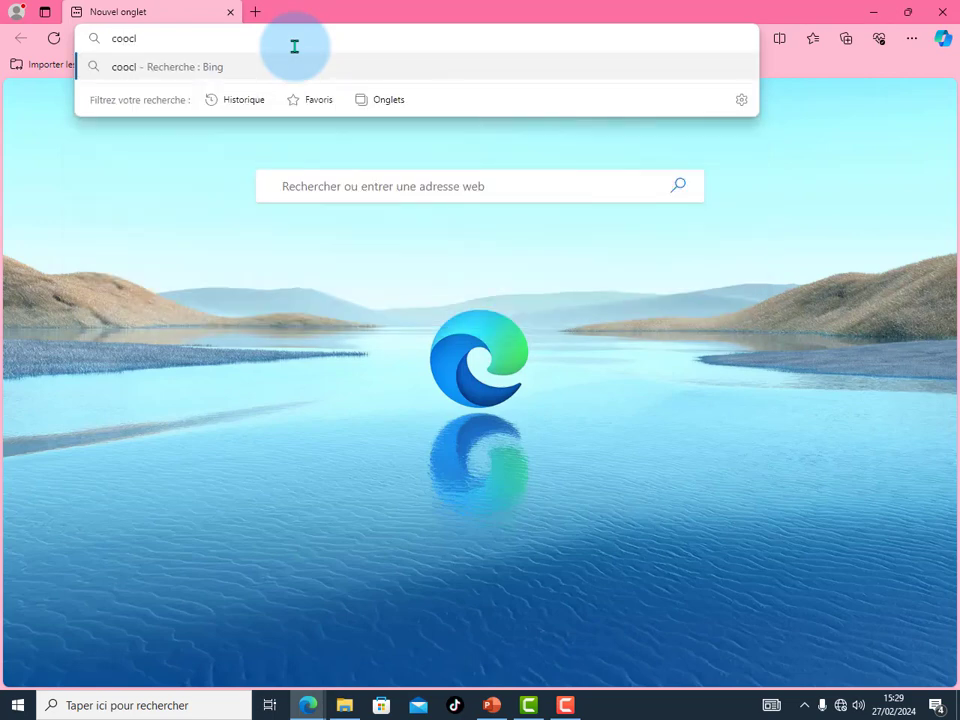
{"action": "key", "text": "BackSpace"}
{"action": "key", "text": "BackSpace"}
{"action": "key", "text": "BackSpace"}
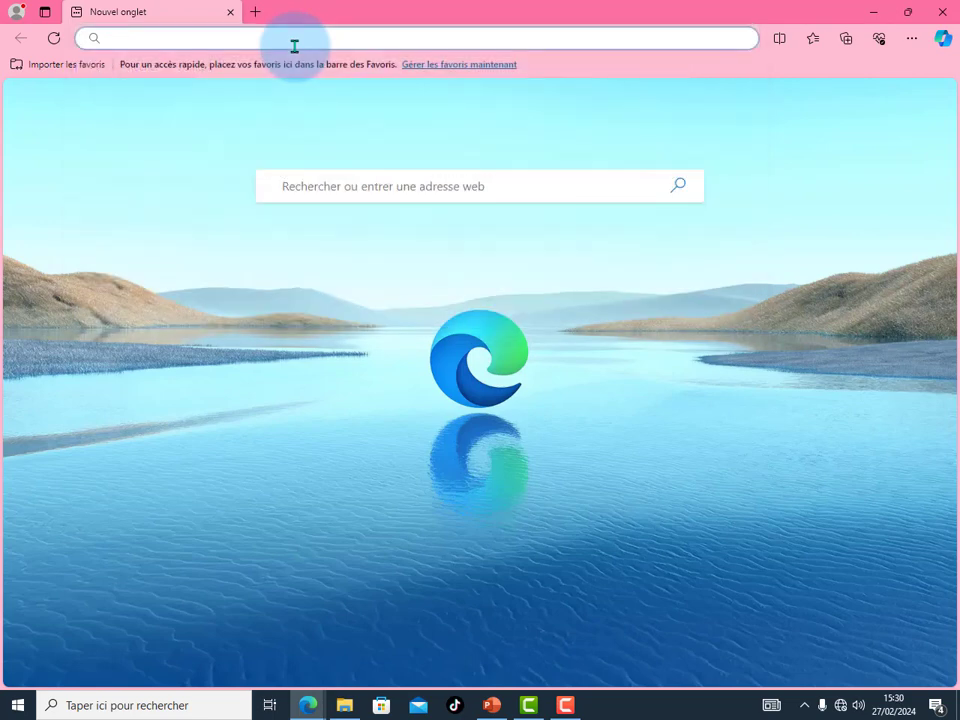
{"action": "type", "text": "google"}
{"action": "key", "text": "Return"}
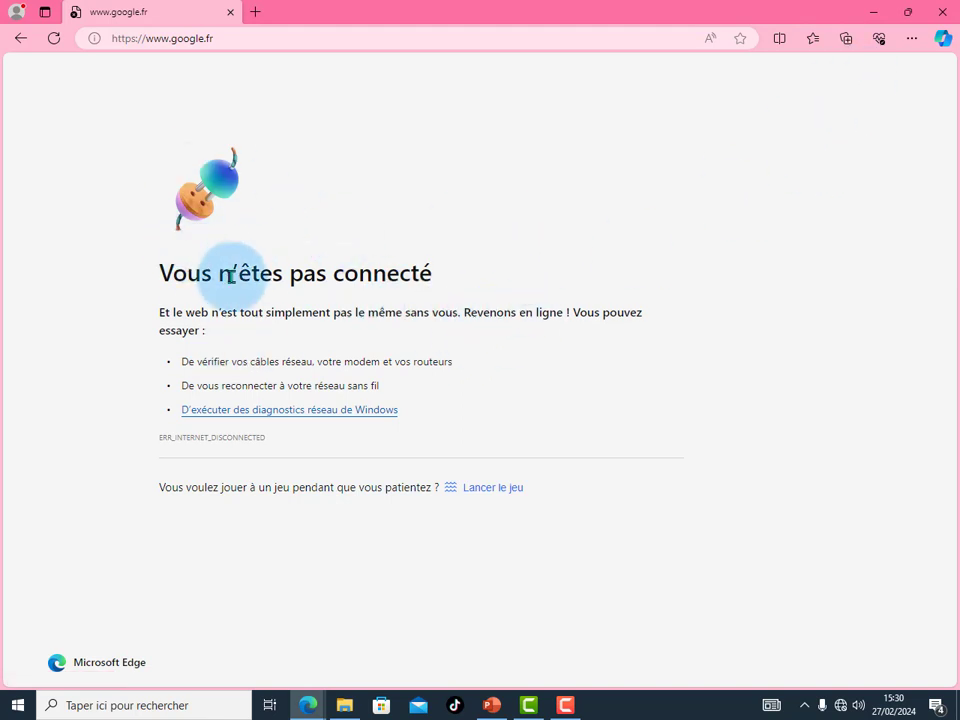
{"action": "left_click", "coordinate": [874, 10]}
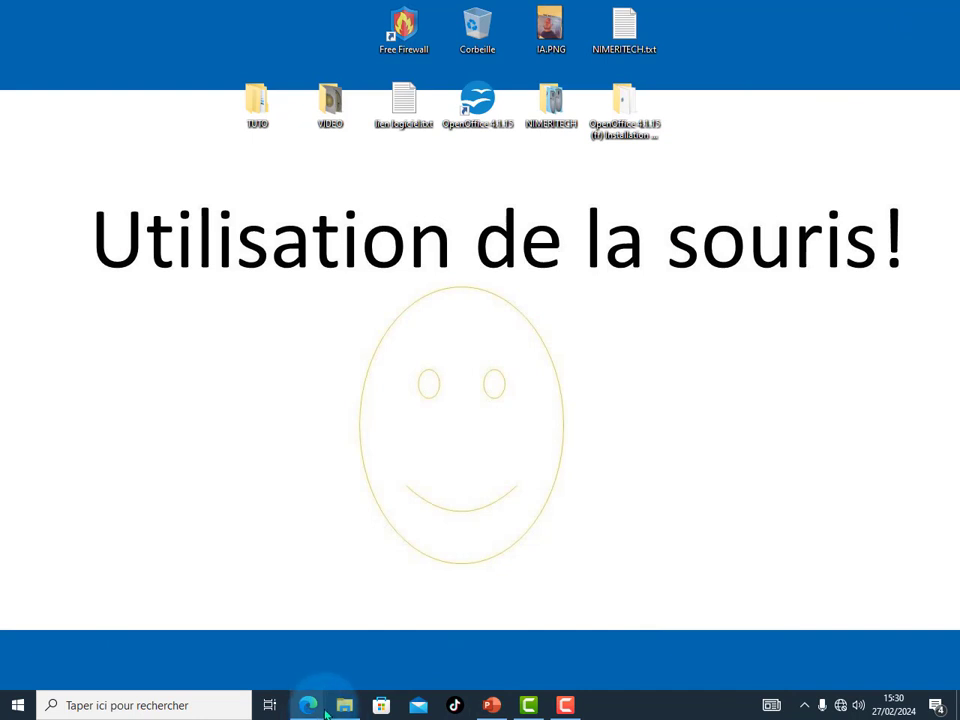
{"action": "mouse_move", "coordinate": [322, 710]}
{"action": "left_click", "coordinate": [324, 556]}
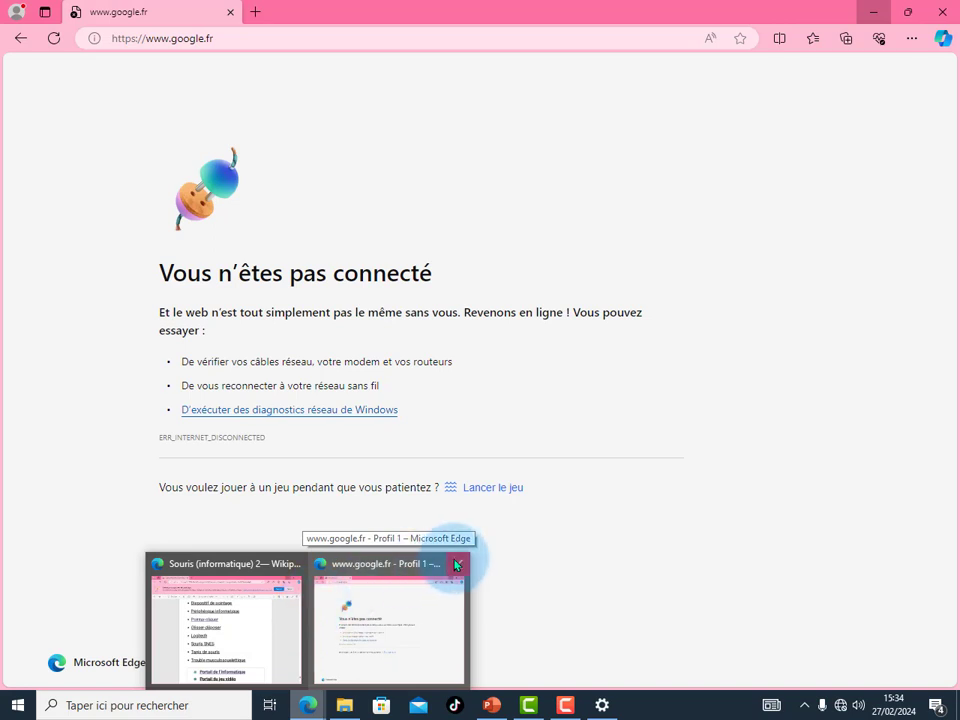
{"action": "left_click", "coordinate": [455, 565]}
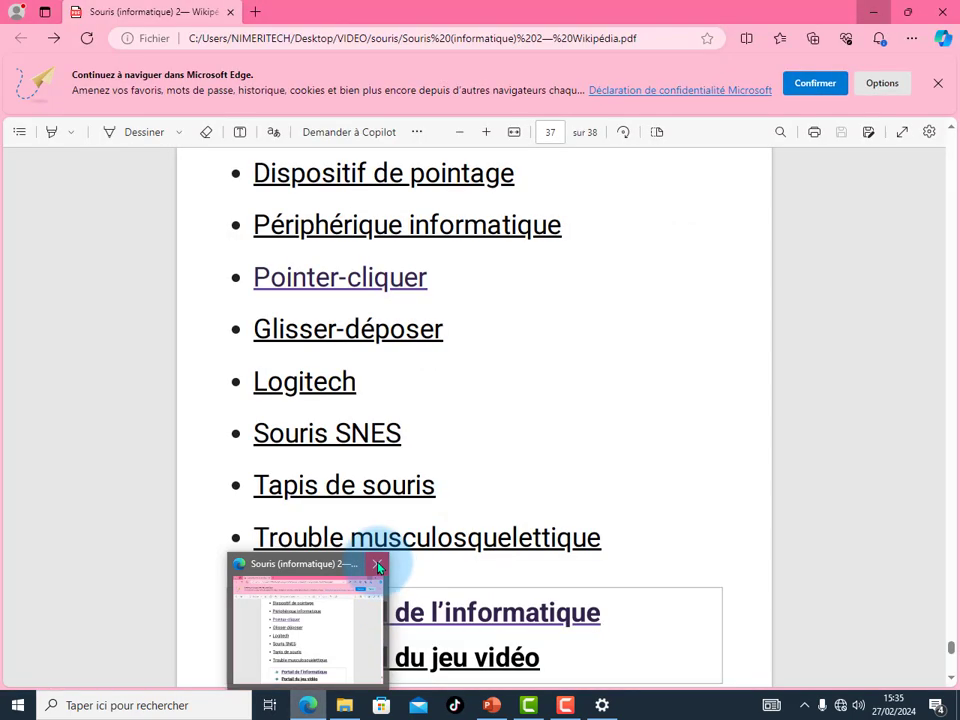
{"action": "left_click", "coordinate": [379, 565]}
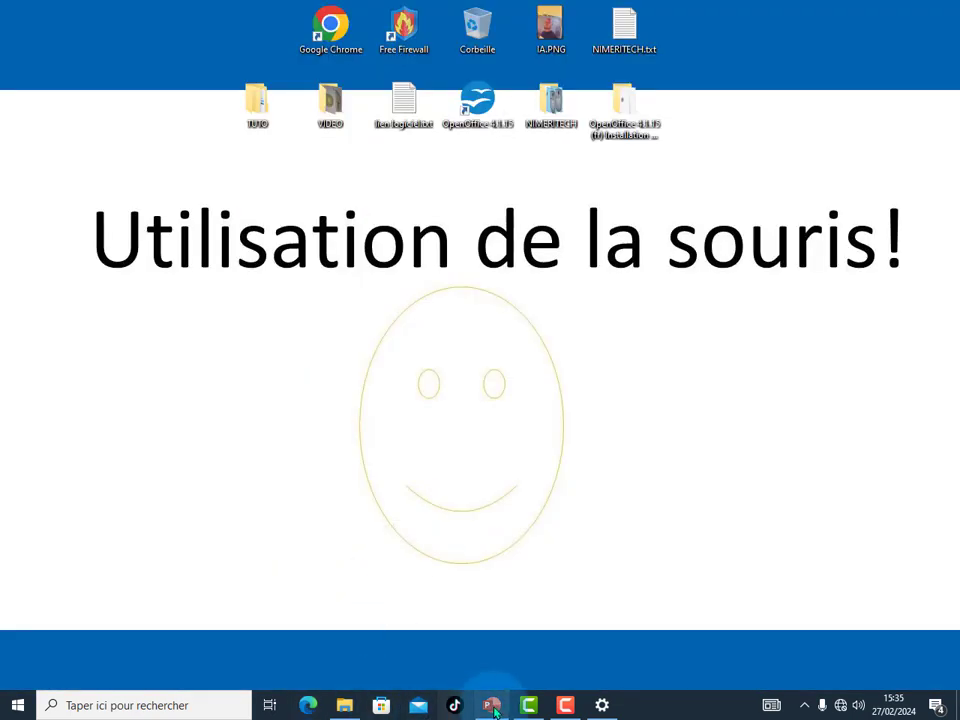
Try to move the TUTO folder into the VIDEO folder on the desktop, and cancel the operation
{"action": "mouse_move", "coordinate": [354, 713]}
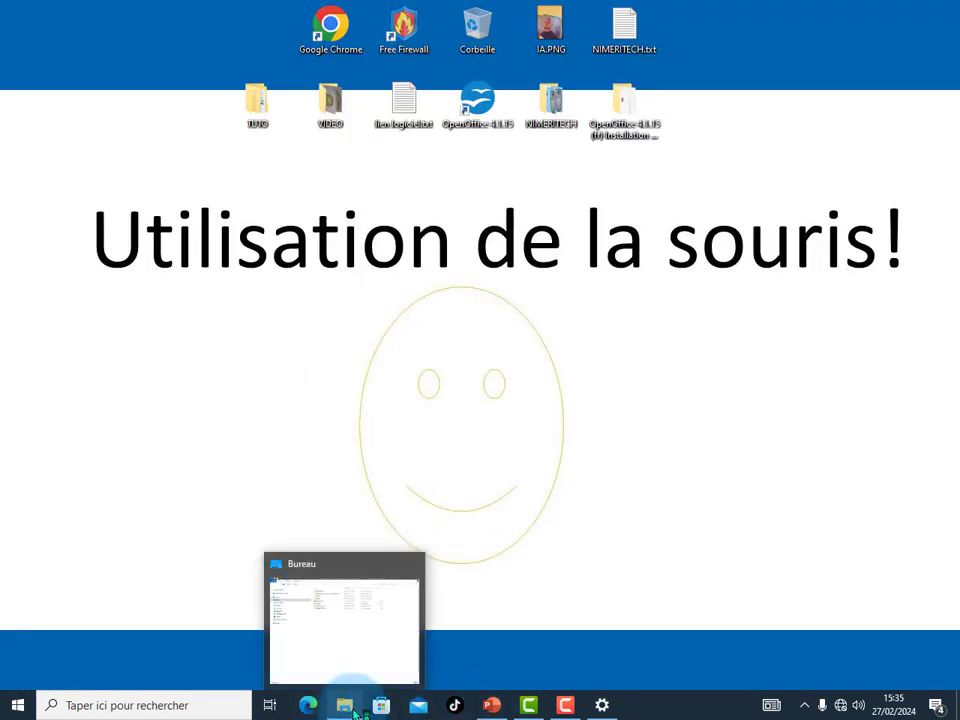
{"action": "mouse_move", "coordinate": [407, 561]}
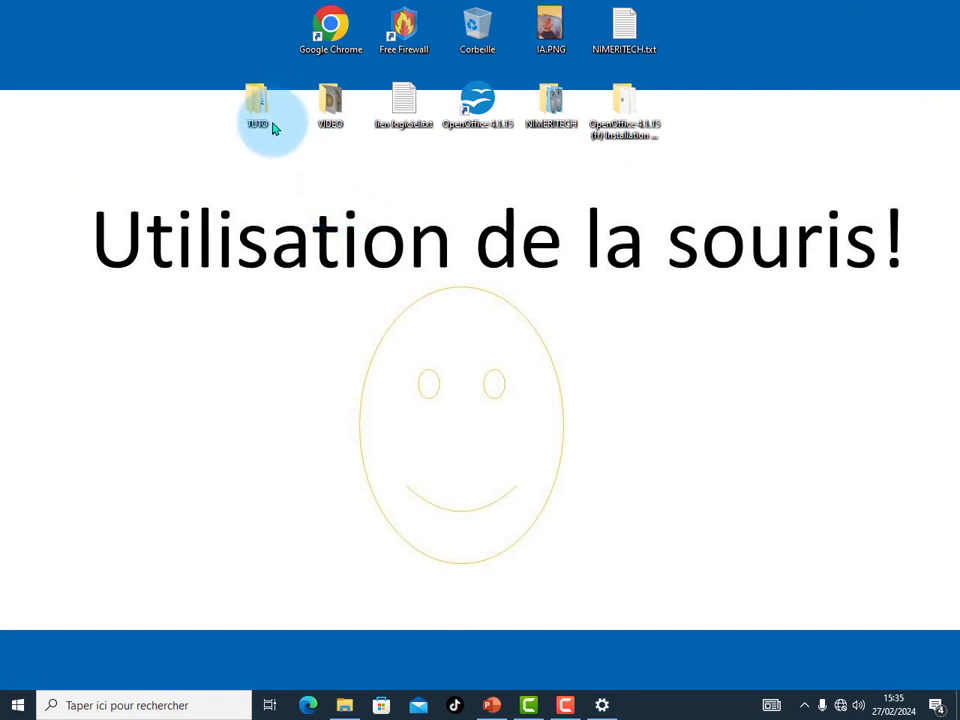
{"action": "mouse_move", "coordinate": [260, 104]}
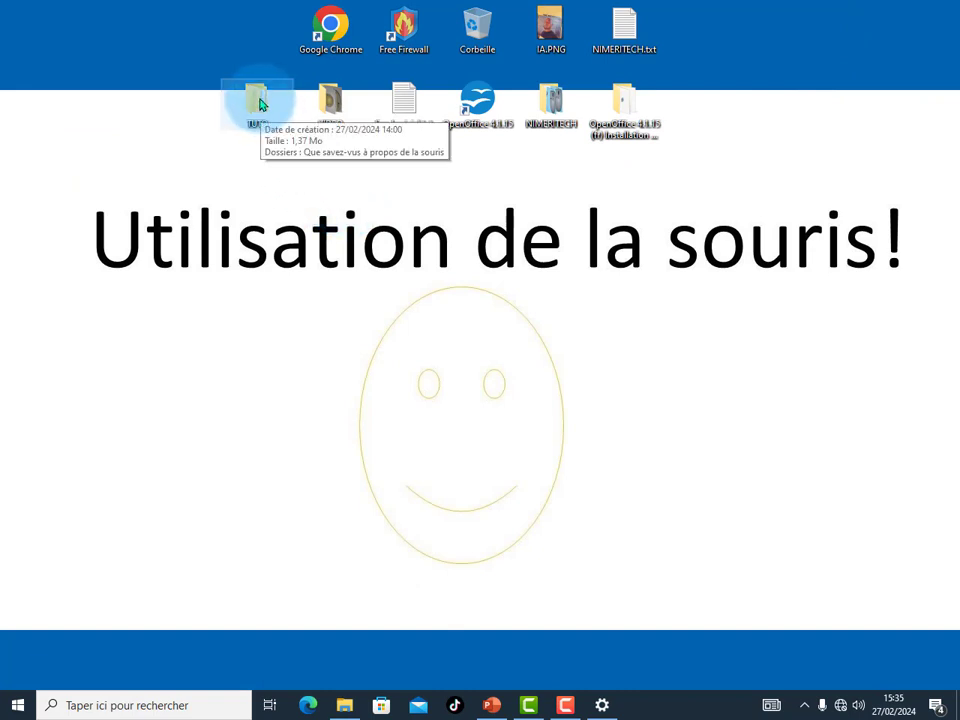
{"action": "mouse_move", "coordinate": [260, 104]}
{"action": "left_mouse_down"}
{"action": "mouse_move", "coordinate": [335, 106]}
{"action": "mouse_move", "coordinate": [270, 114]}
{"action": "left_mouse_up"}
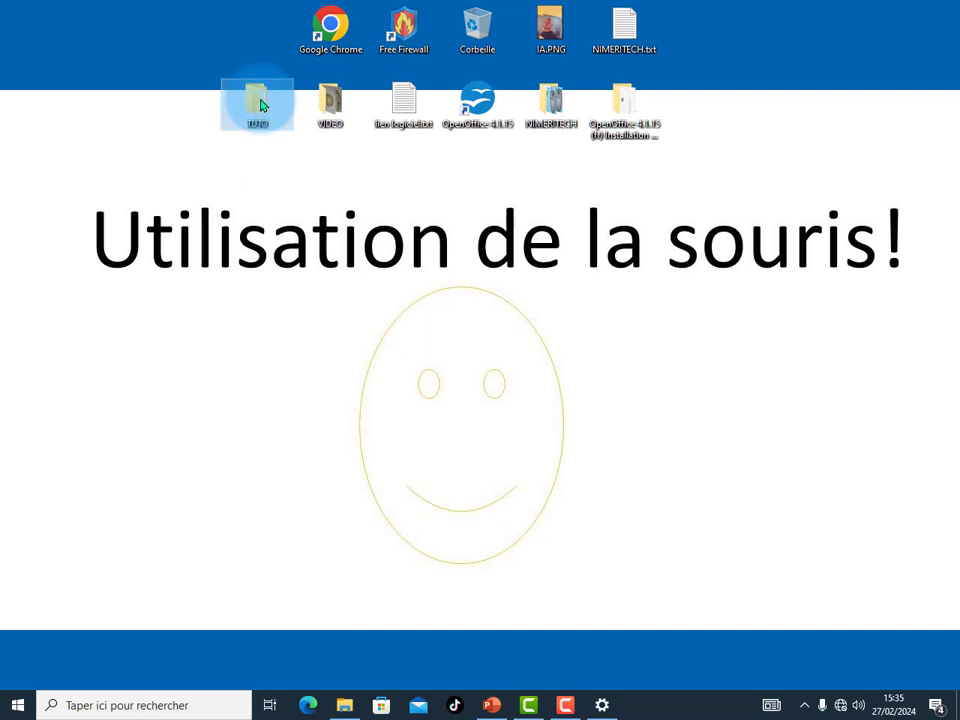
{"action": "mouse_move", "coordinate": [260, 104]}
{"action": "mouse_move", "coordinate": [257, 100]}
{"action": "left_mouse_down"}
{"action": "mouse_move", "coordinate": [350, 104]}
{"action": "mouse_move", "coordinate": [257, 111]}
{"action": "left_mouse_up"}
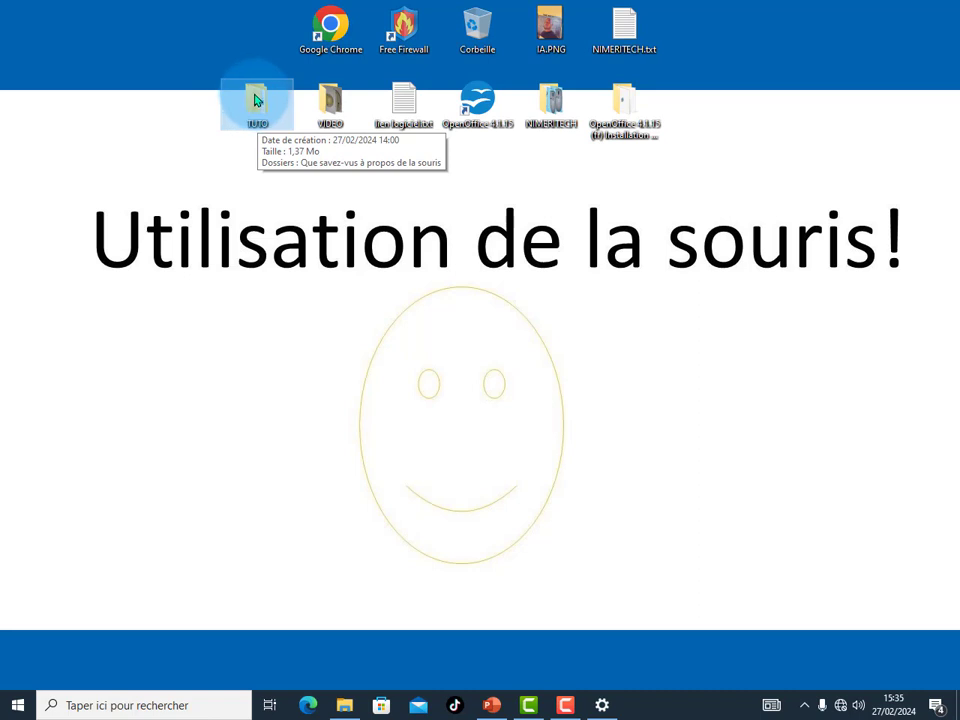
{"action": "left_click", "coordinate": [256, 100]}
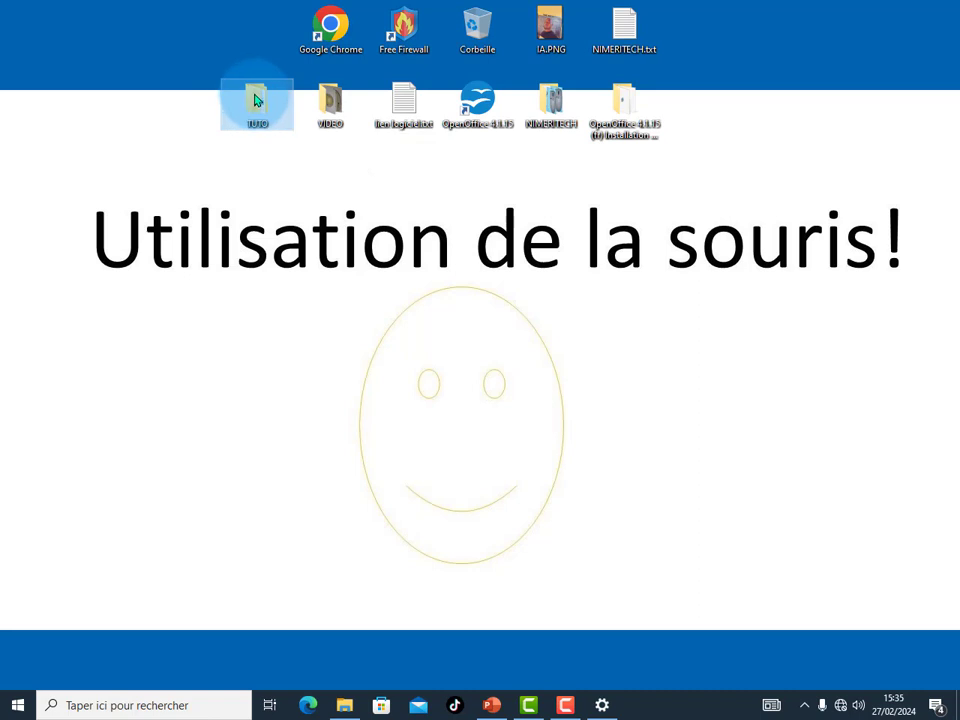
{"action": "left_click_drag", "start_coordinate": [256, 100], "coordinate": [333, 100]}
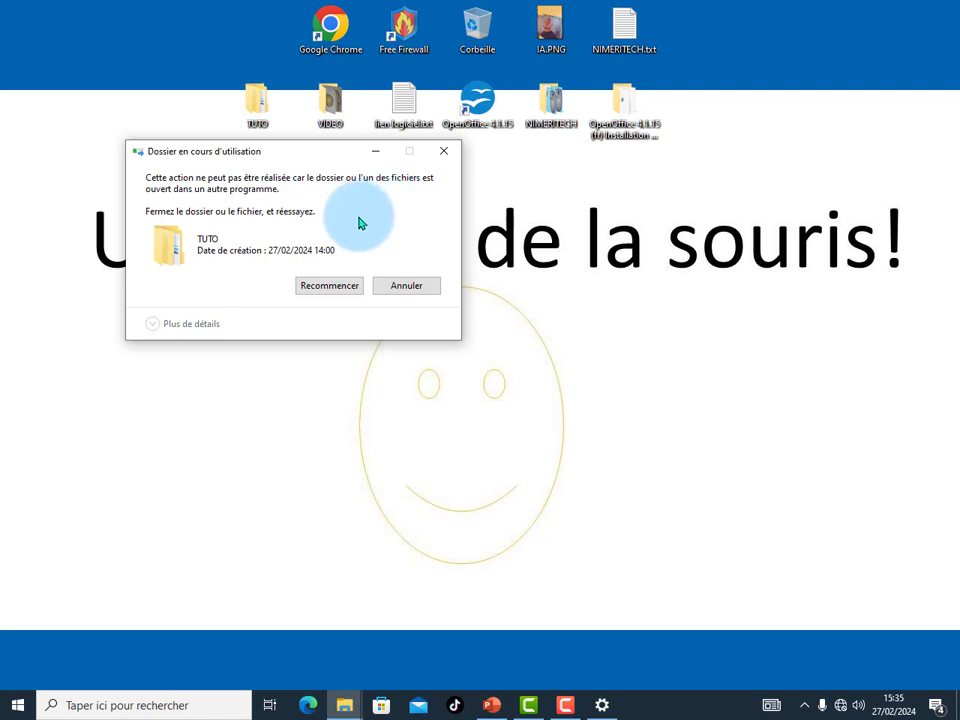
{"action": "left_click", "coordinate": [407, 286]}
Bring up the Bureau folder window in File Explorer, minimize it and select NIMERITECH.txt on the desktop
{"action": "left_click", "coordinate": [340, 706]}
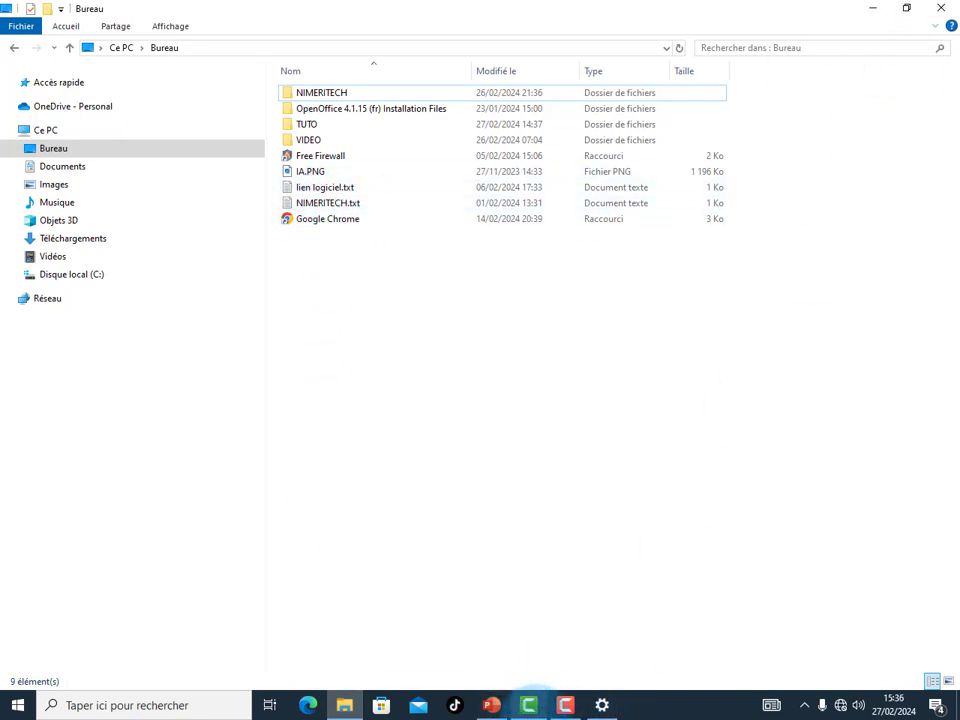
{"action": "mouse_move", "coordinate": [530, 697]}
{"action": "left_click", "coordinate": [873, 9]}
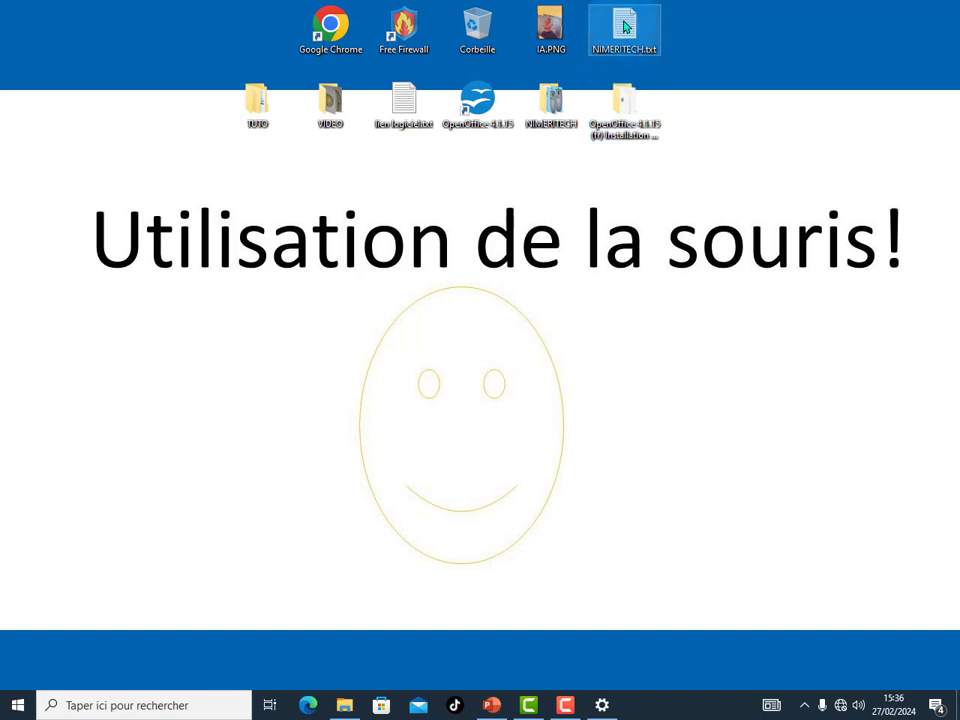
{"action": "mouse_move", "coordinate": [618, 30]}
{"action": "left_mouse_down"}
{"action": "mouse_move", "coordinate": [554, 102]}
{"action": "mouse_move", "coordinate": [630, 30]}
{"action": "left_mouse_up"}
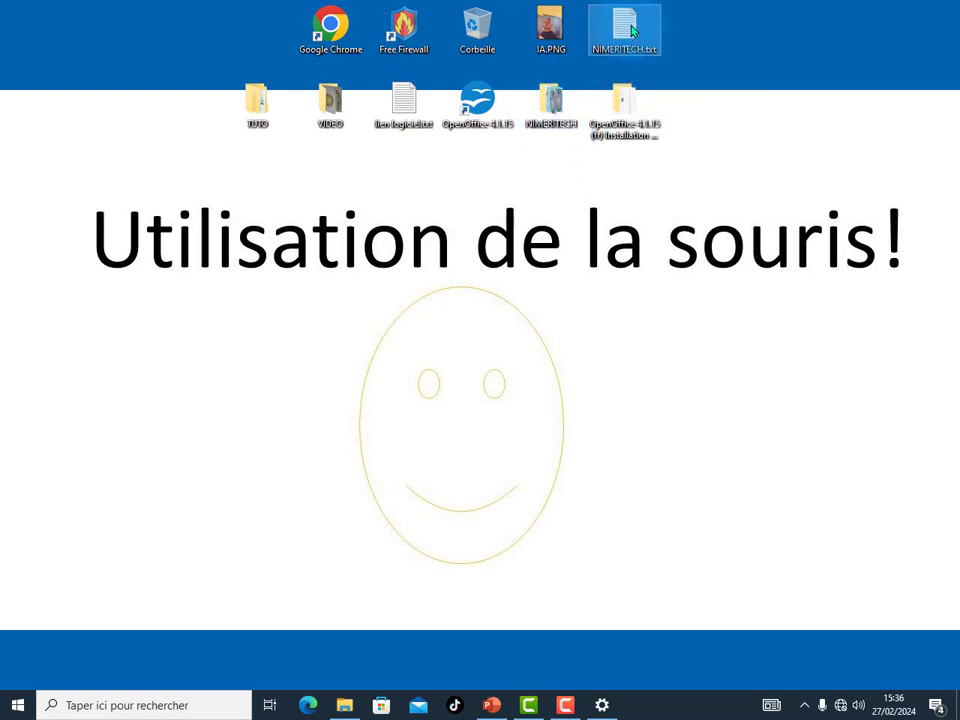
Move NIMERITECH.txt from the desktop into the NIMERITECH folder, open the folder, select the file there and minimize the window
{"action": "left_click_drag", "start_coordinate": [630, 30], "coordinate": [561, 106]}
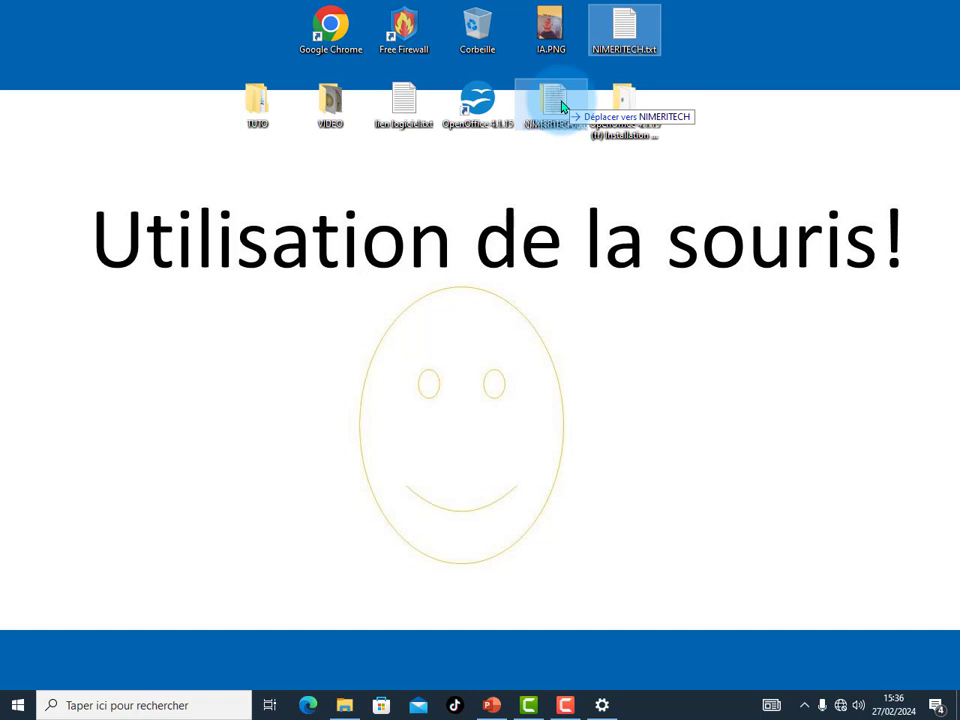
{"action": "left_click_drag", "start_coordinate": [561, 106], "coordinate": [561, 106]}
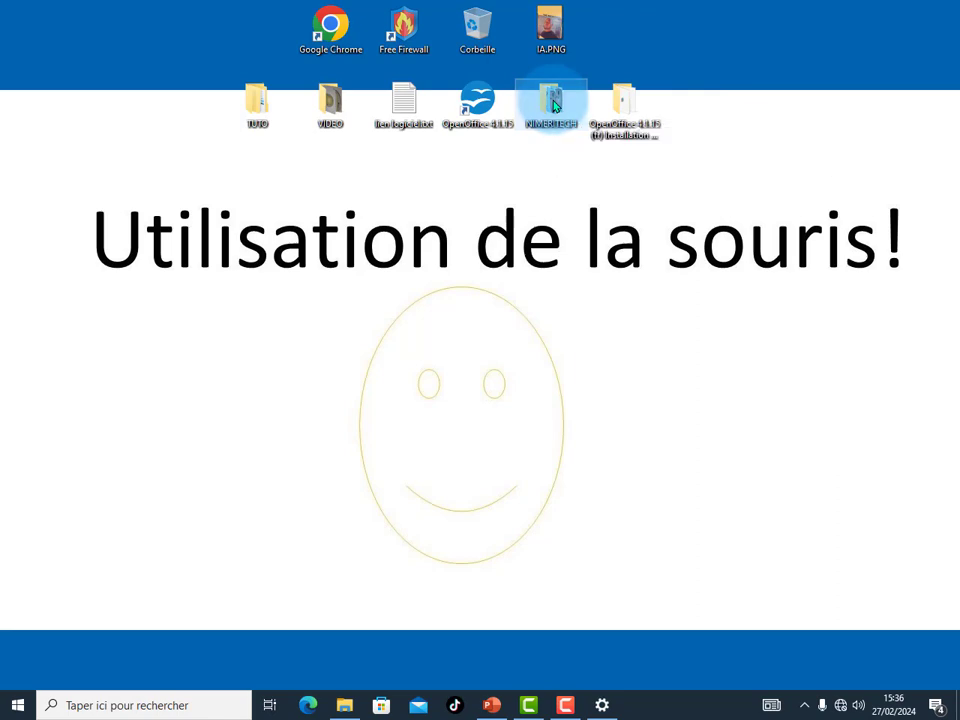
{"action": "double_click", "coordinate": [553, 103]}
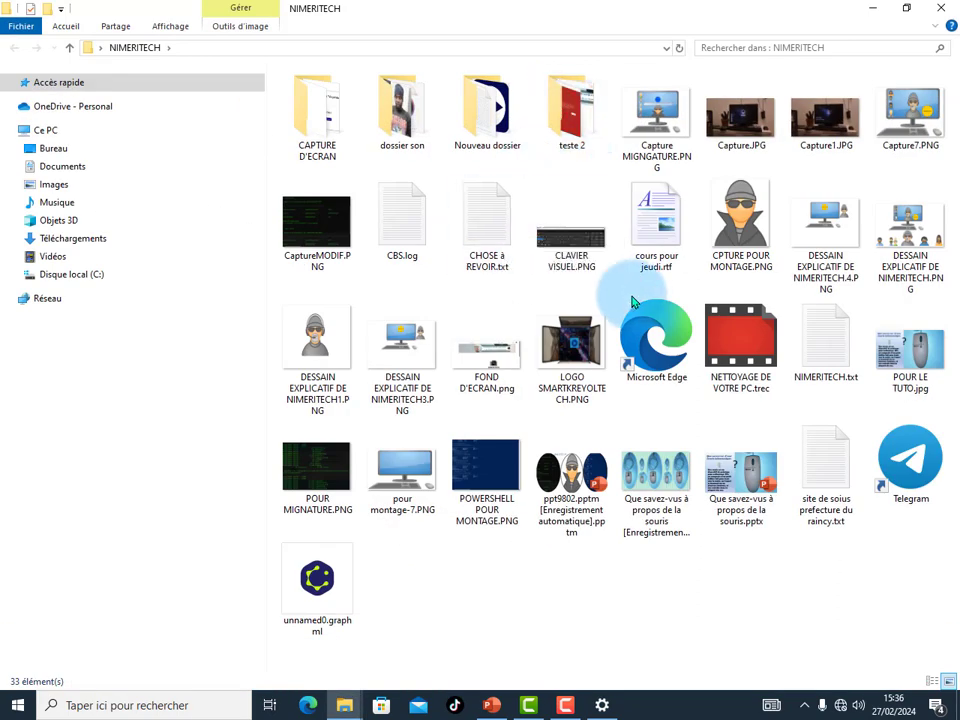
{"action": "left_click", "coordinate": [818, 364]}
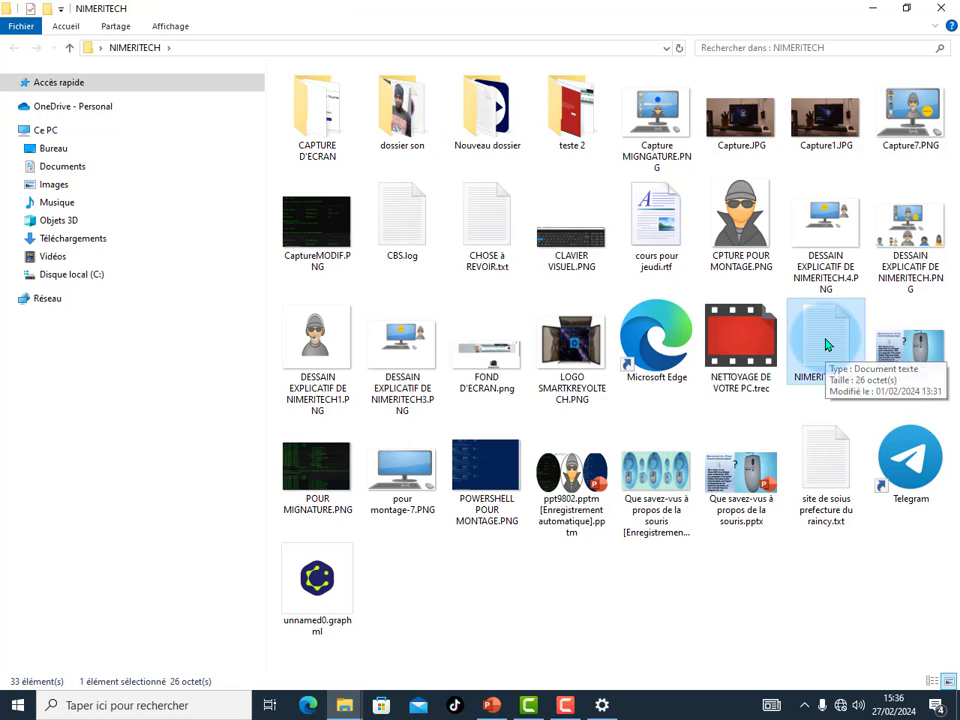
{"action": "left_click", "coordinate": [870, 10]}
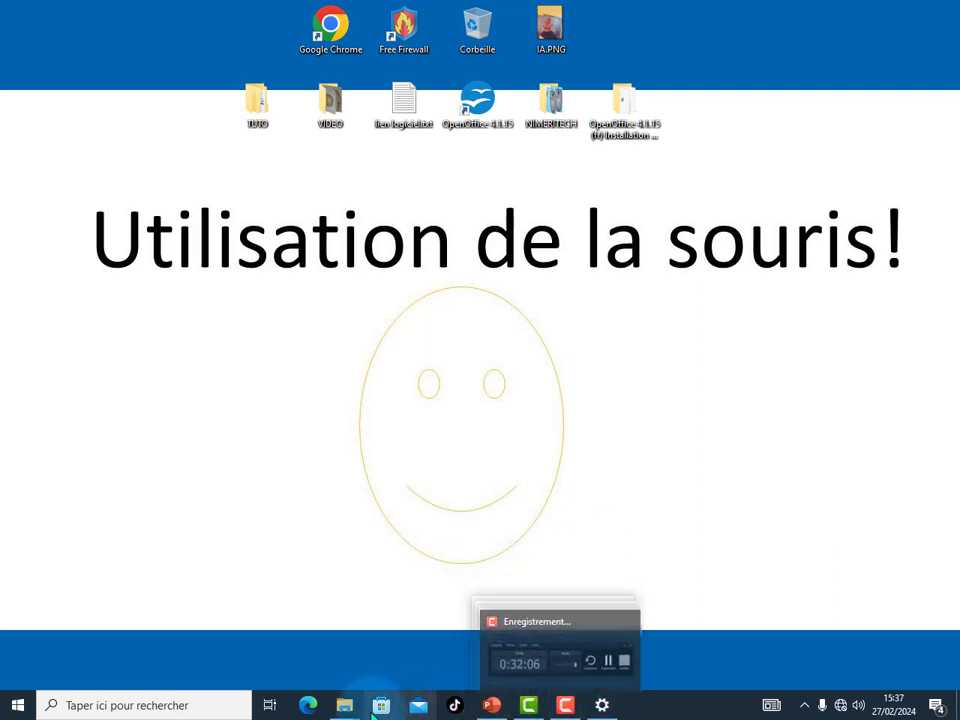
Bring back the NIMERITECH folder window, expand Documents in the folder tree and open its Fax folder
{"action": "mouse_move", "coordinate": [351, 713]}
{"action": "left_click", "coordinate": [395, 632]}
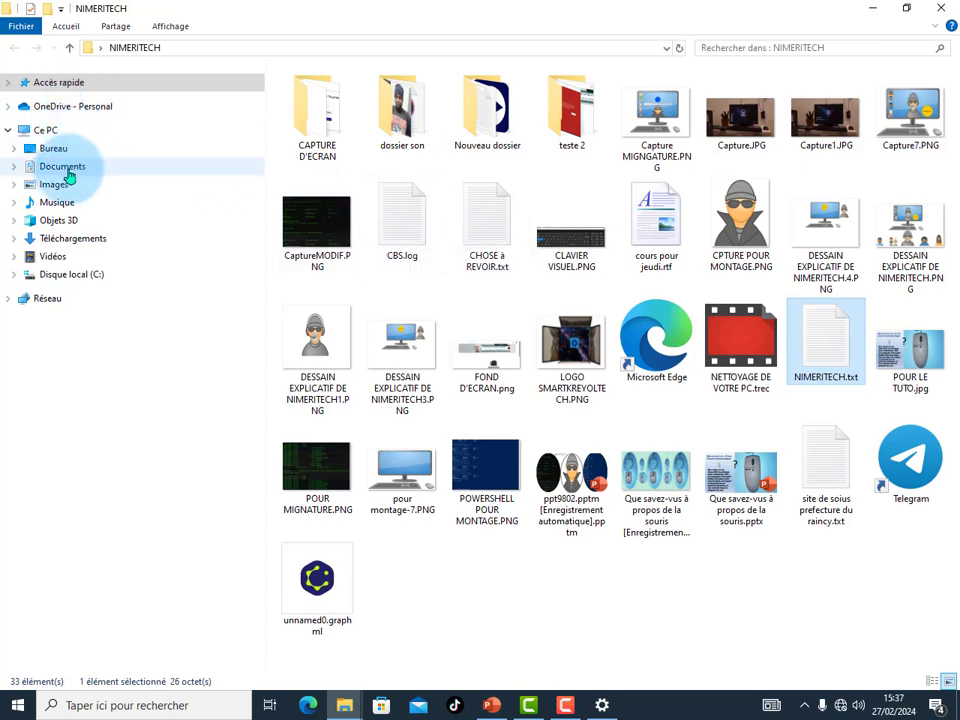
{"action": "left_click", "coordinate": [15, 168]}
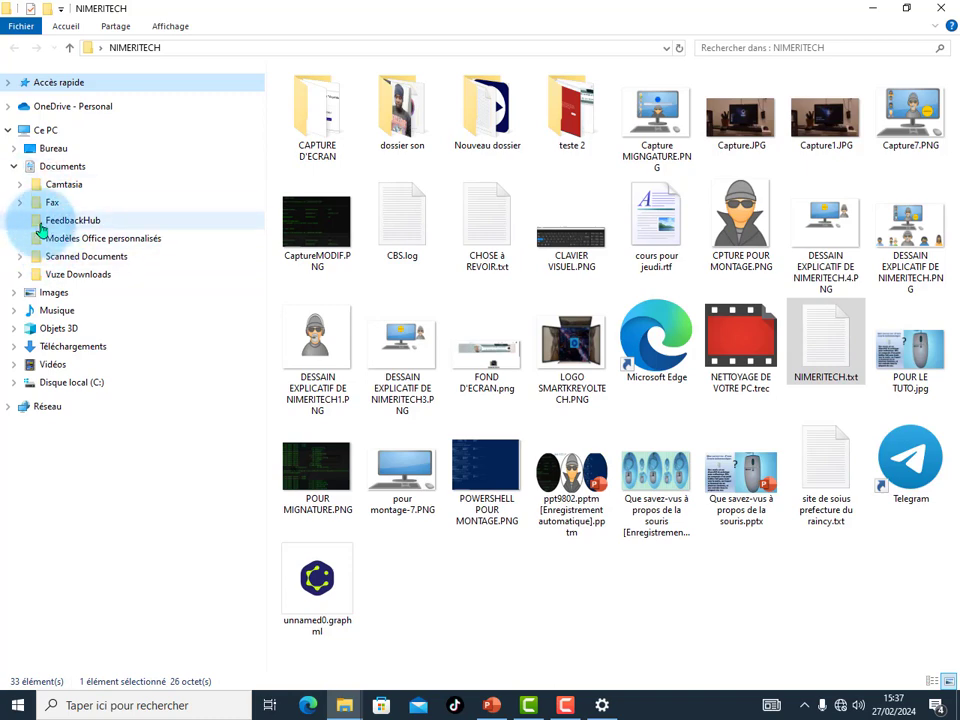
{"action": "left_click", "coordinate": [41, 206]}
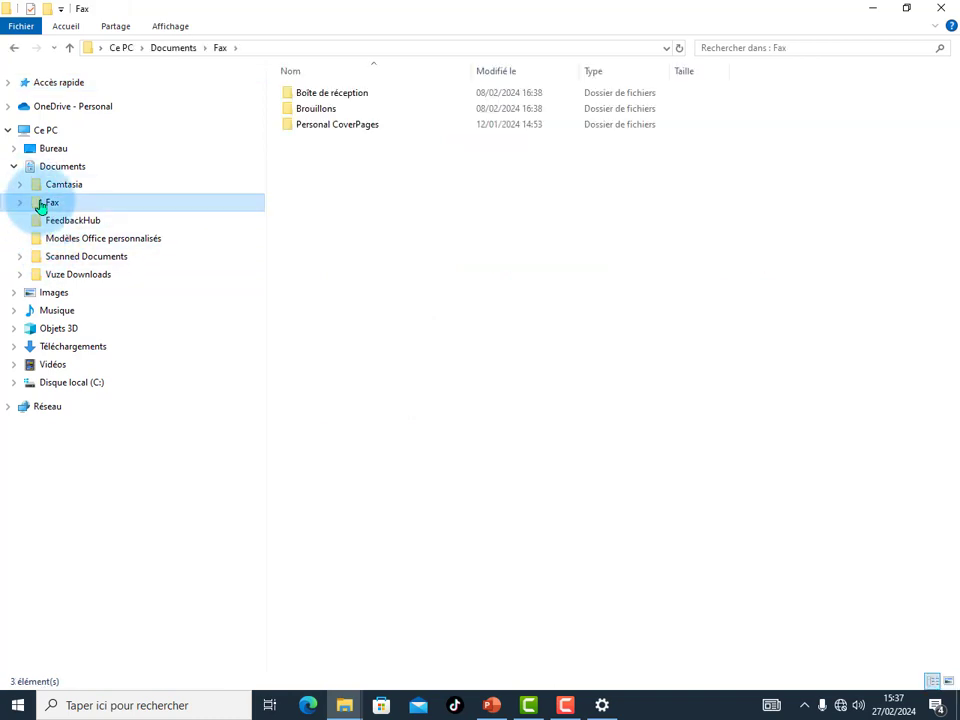
Look through the Boîte de réception and Brouillons subfolders of Fax, and the FeedbackHub folder
{"action": "double_click", "coordinate": [343, 96]}
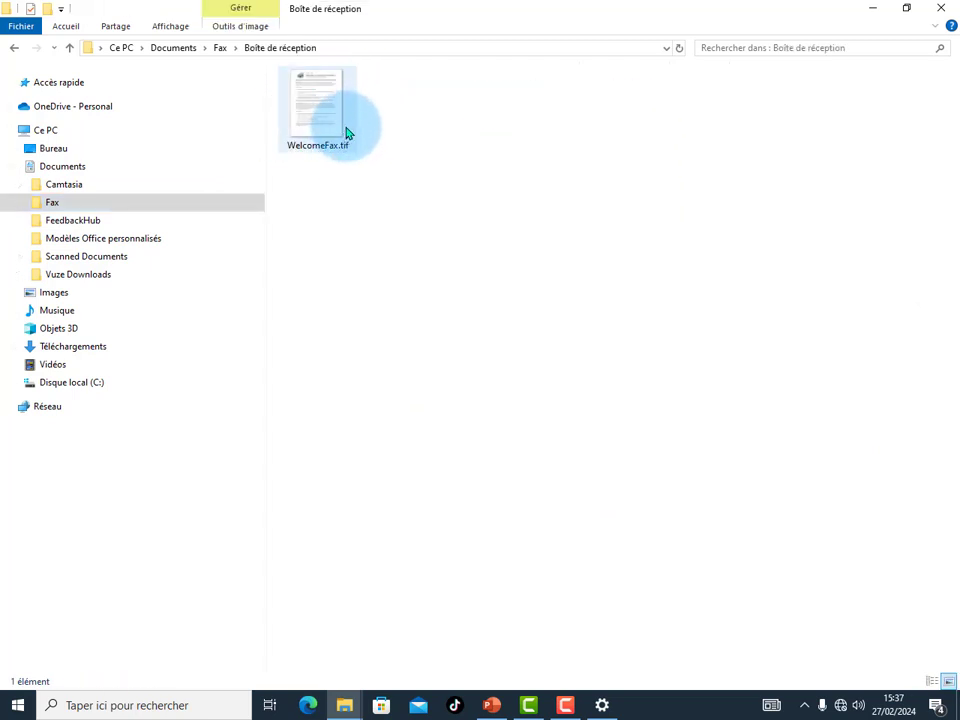
{"action": "left_click", "coordinate": [14, 49]}
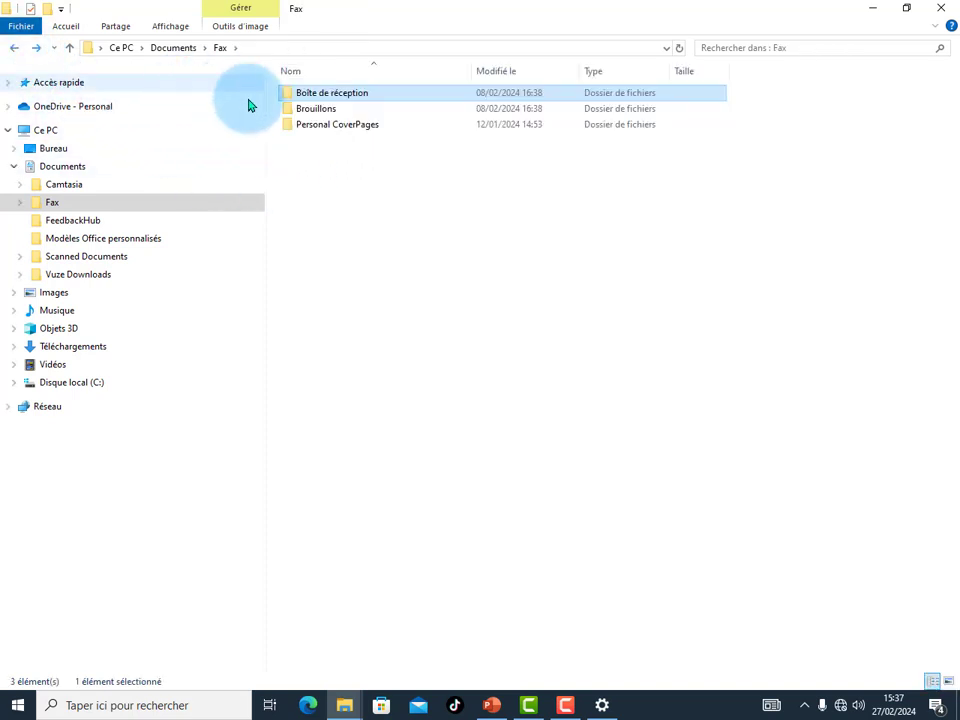
{"action": "double_click", "coordinate": [292, 108]}
{"action": "left_click", "coordinate": [306, 110]}
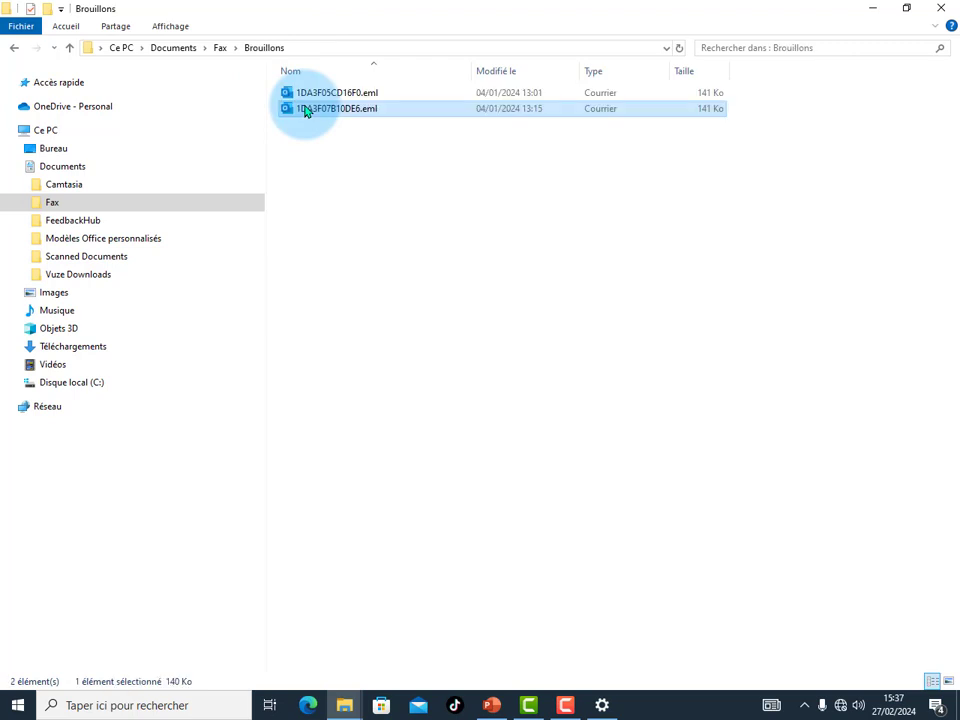
{"action": "left_click", "coordinate": [14, 48]}
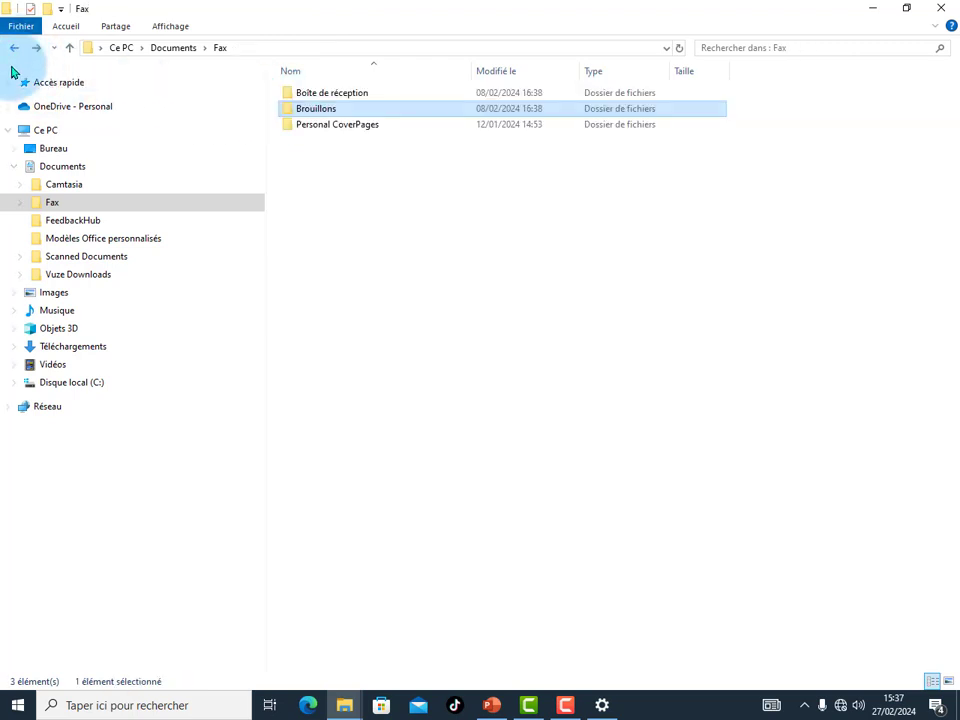
{"action": "left_click", "coordinate": [61, 222]}
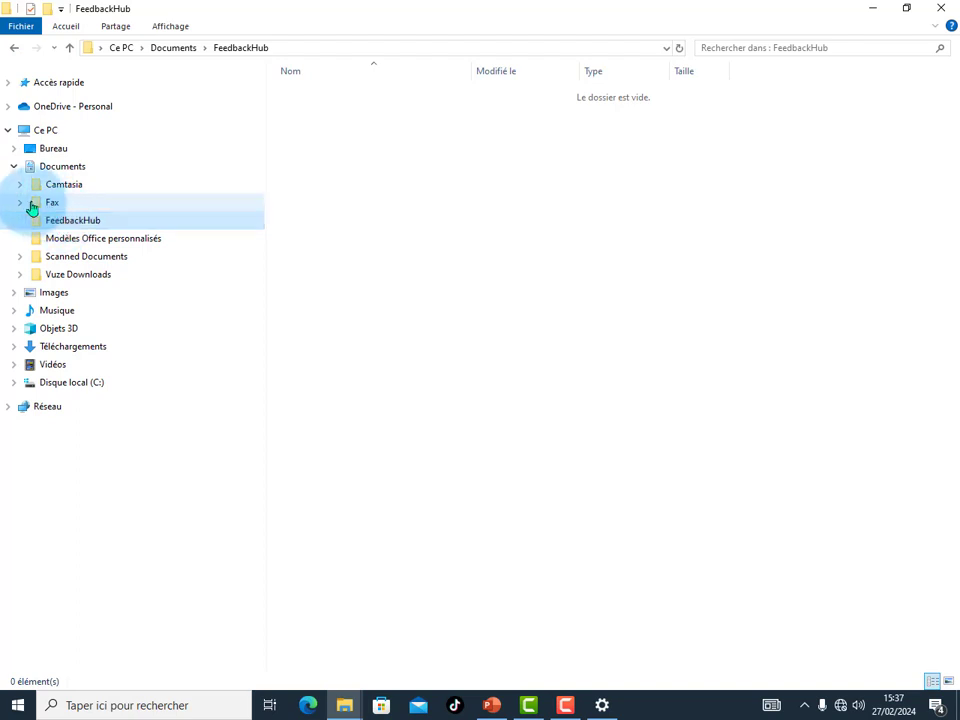
Copy both .eml files from the Brouillons subfolder of Fax and minimize the window
{"action": "left_click", "coordinate": [32, 203]}
{"action": "double_click", "coordinate": [317, 107]}
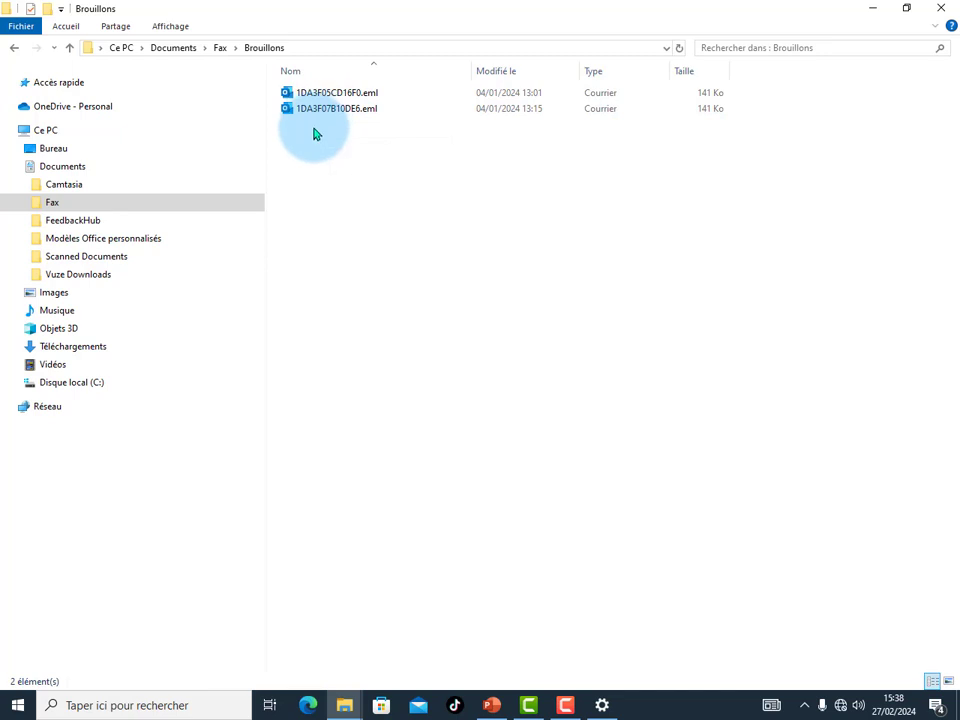
{"action": "left_click_drag", "start_coordinate": [313, 133], "coordinate": [325, 97]}
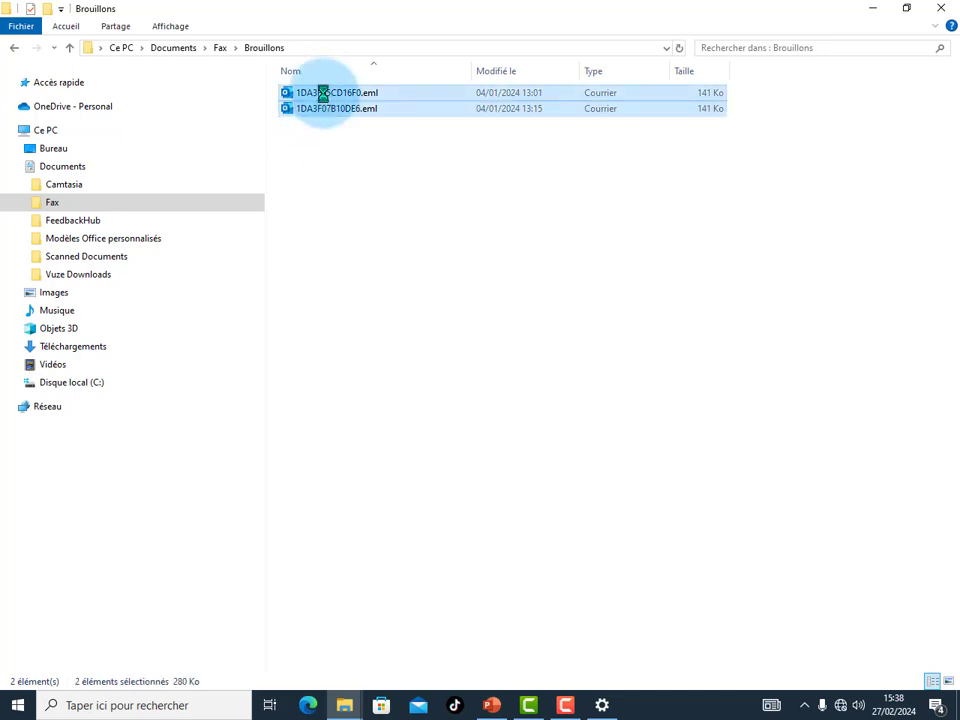
{"action": "right_click", "coordinate": [324, 96]}
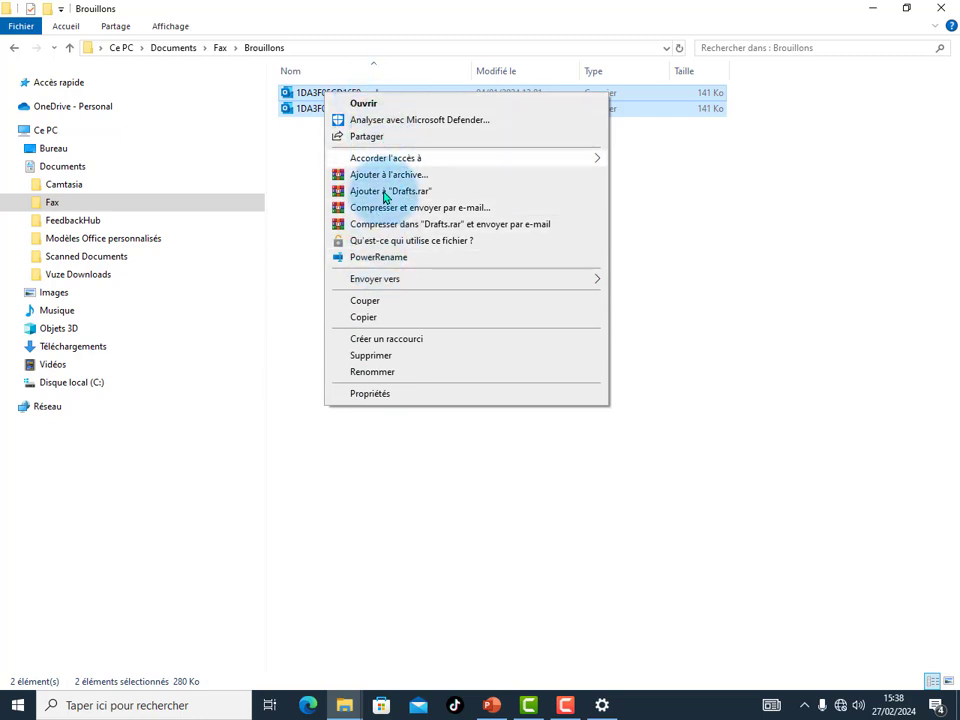
{"action": "left_click", "coordinate": [364, 318]}
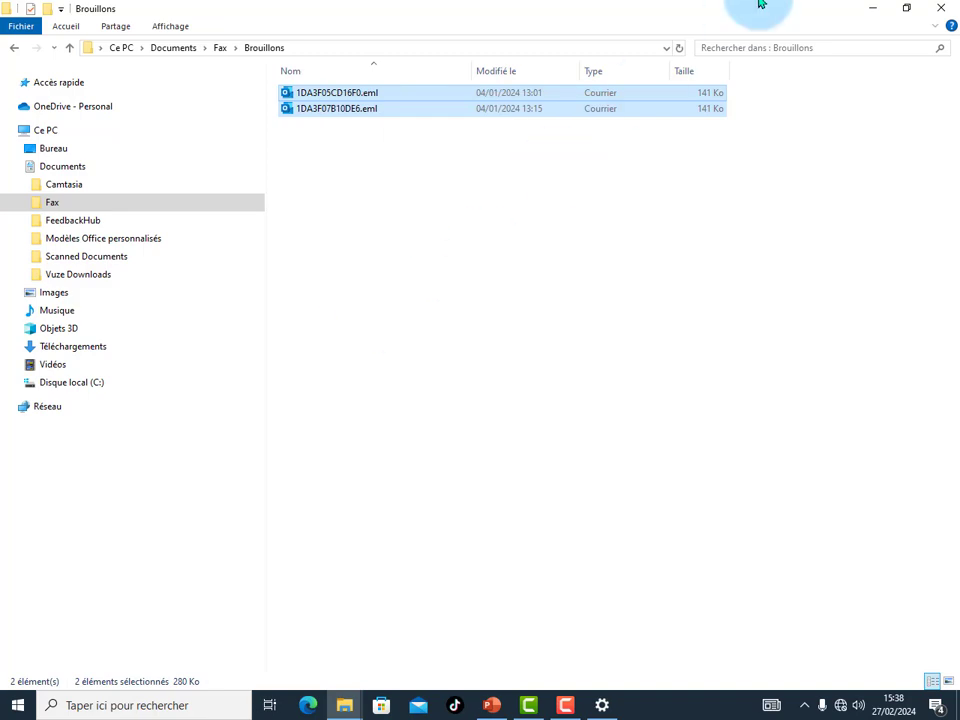
{"action": "left_click", "coordinate": [868, 12]}
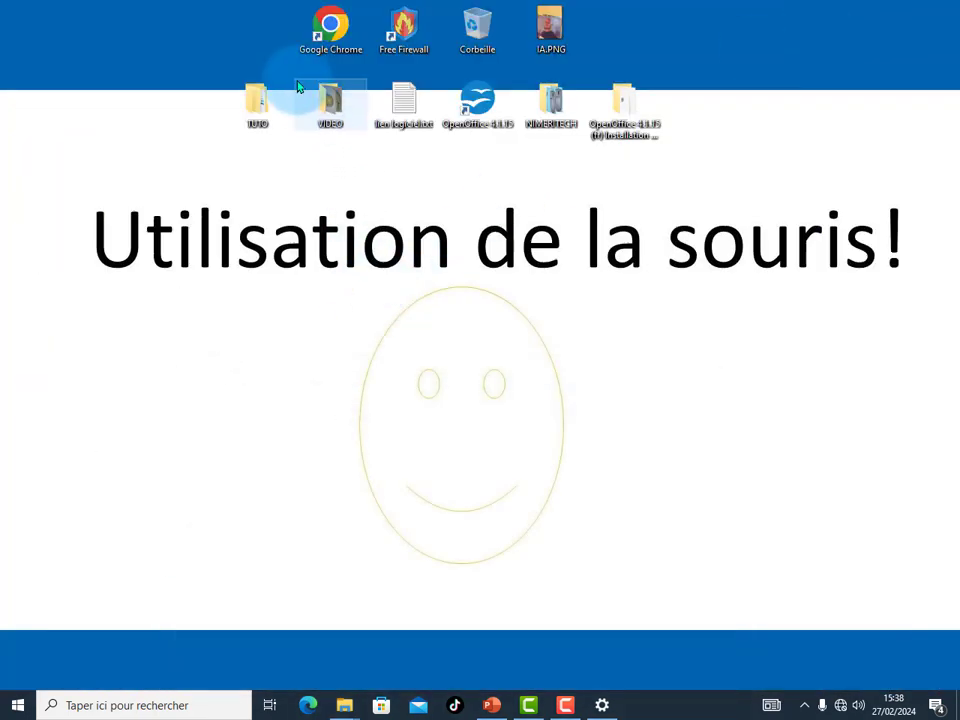
Open the TUTO folder from the desktop and create a new folder in it named chose arevoir
{"action": "left_click", "coordinate": [258, 108]}
{"action": "double_click", "coordinate": [262, 104]}
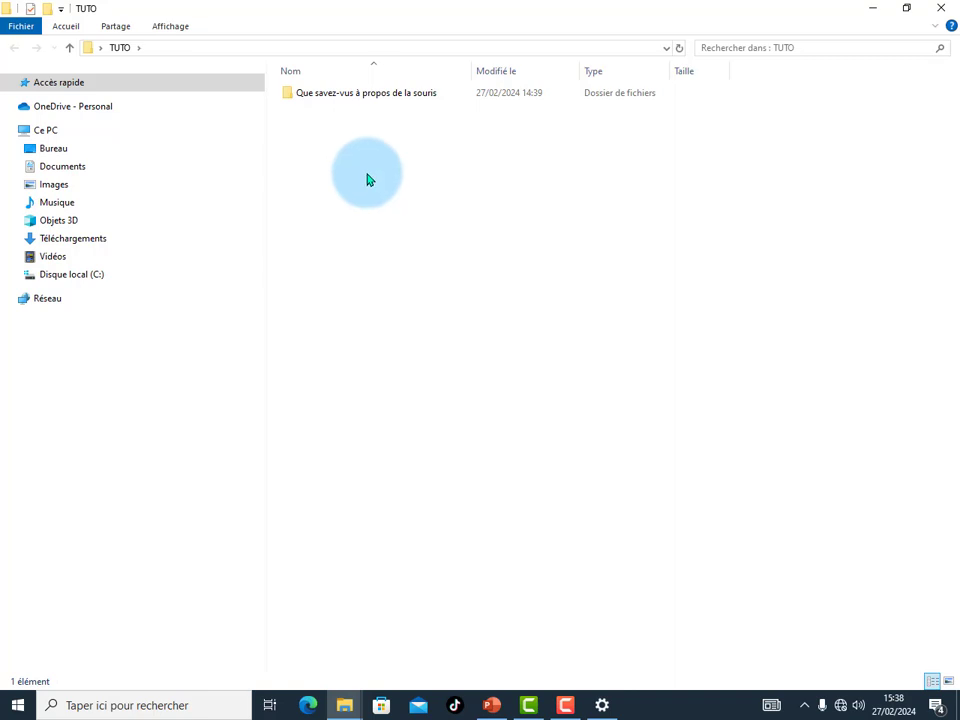
{"action": "right_click", "coordinate": [309, 149]}
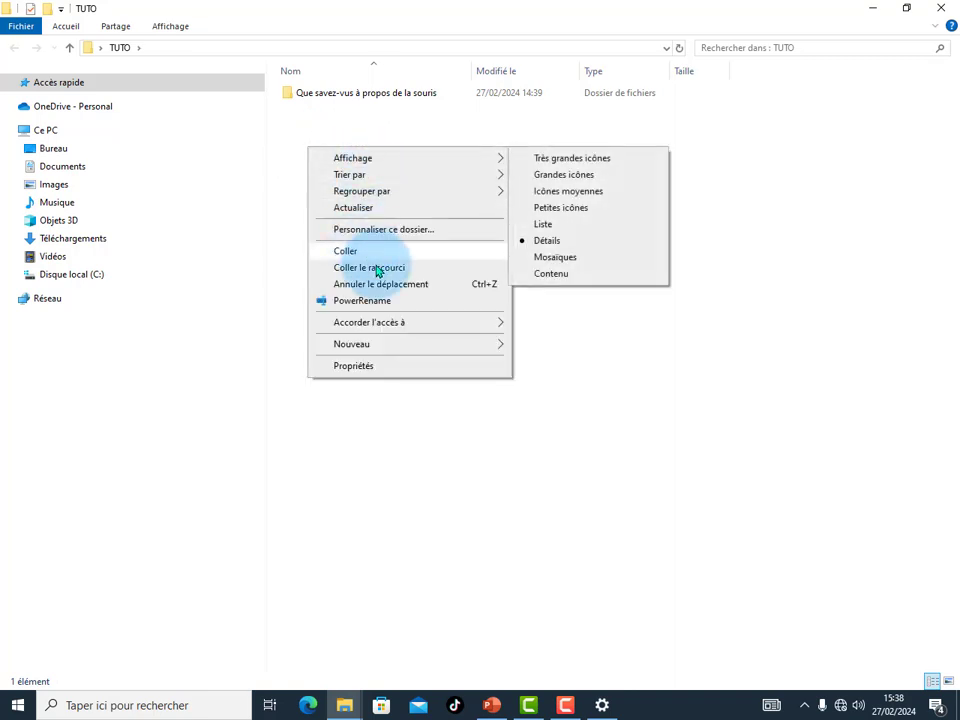
{"action": "mouse_move", "coordinate": [493, 343]}
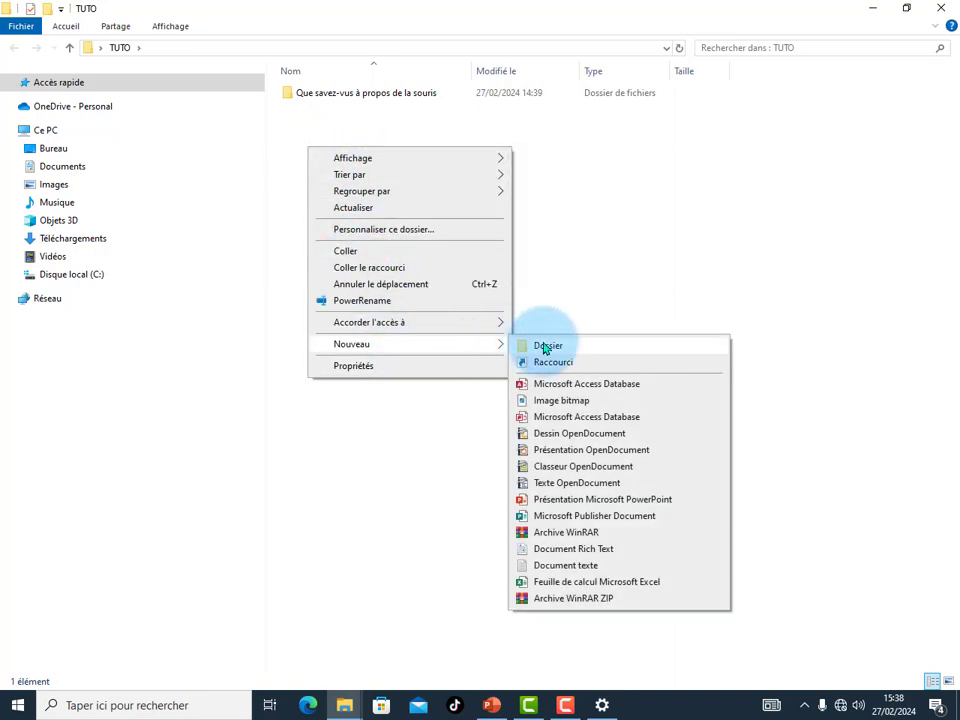
{"action": "left_click", "coordinate": [546, 346]}
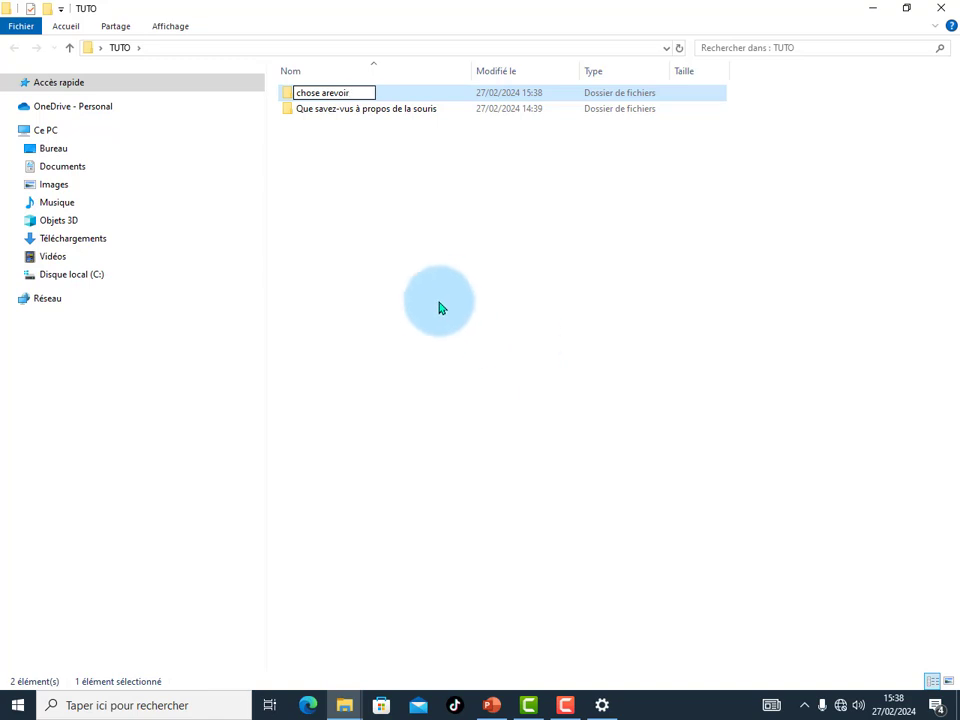
{"action": "left_click", "coordinate": [332, 158]}
Open the chose arevoir folder and paste the two copied .eml files into it
{"action": "double_click", "coordinate": [310, 94]}
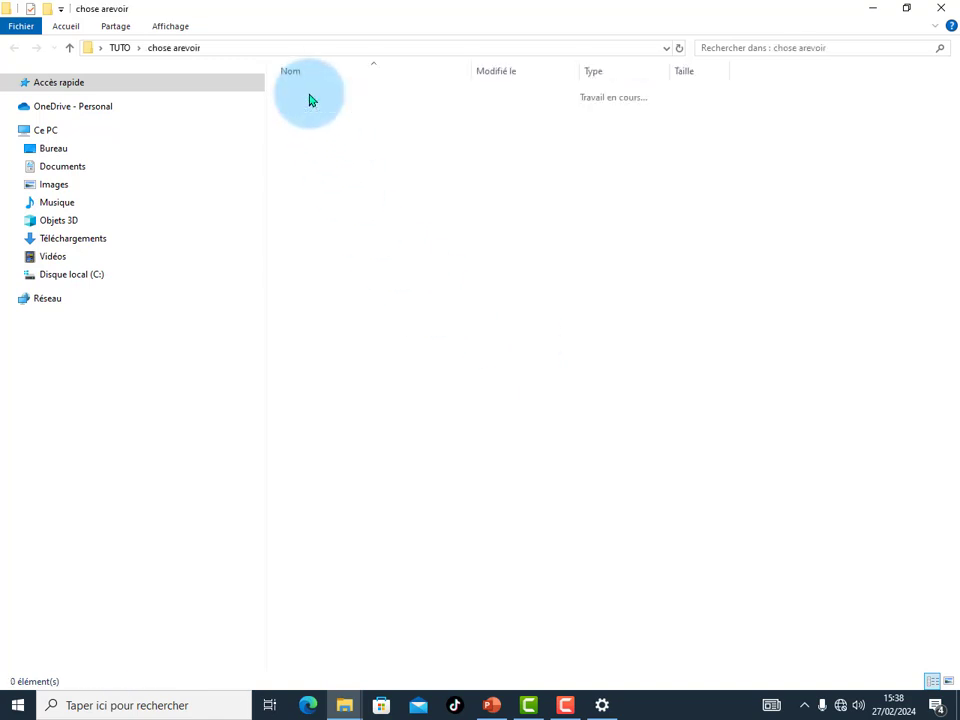
{"action": "right_click", "coordinate": [339, 156]}
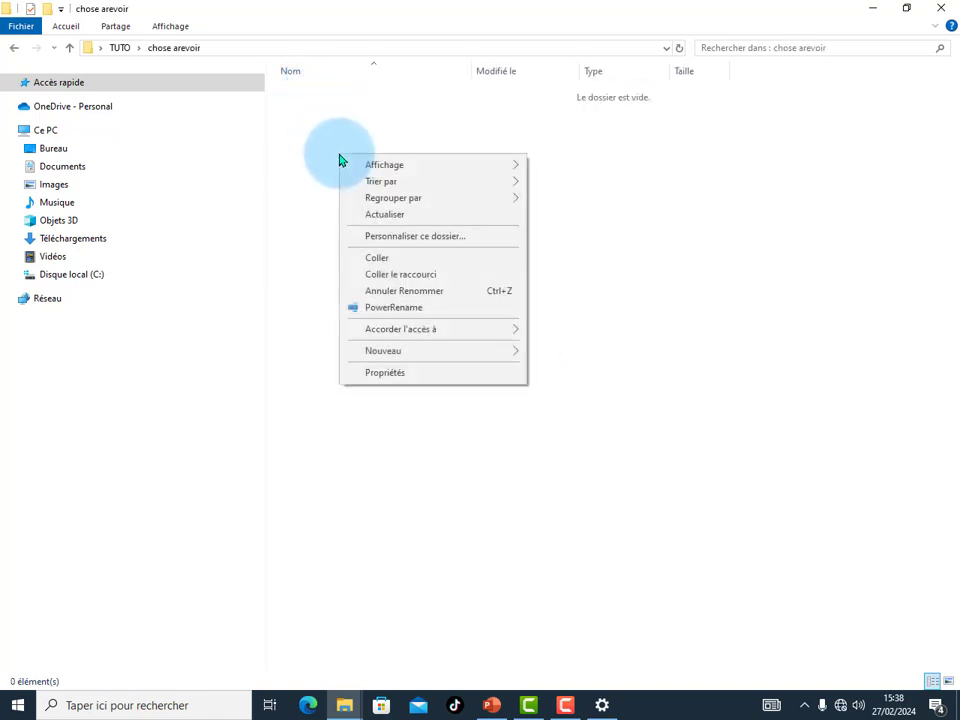
{"action": "left_click", "coordinate": [380, 259]}
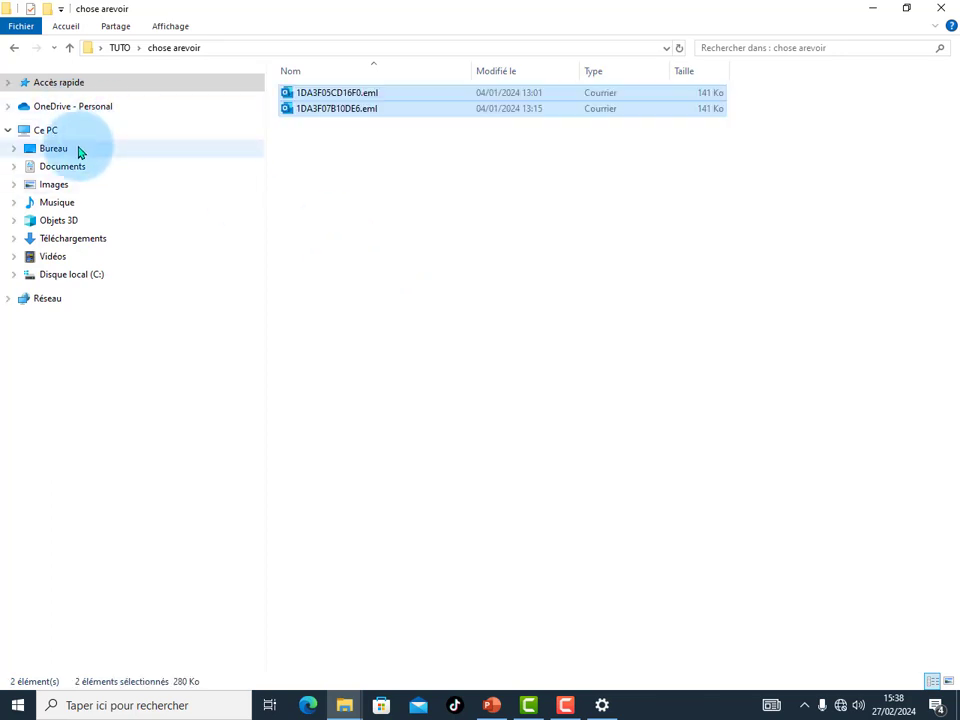
Return to the TUTO folder and rename the chose arevoir folder as choses arevoir
{"action": "left_click", "coordinate": [13, 52]}
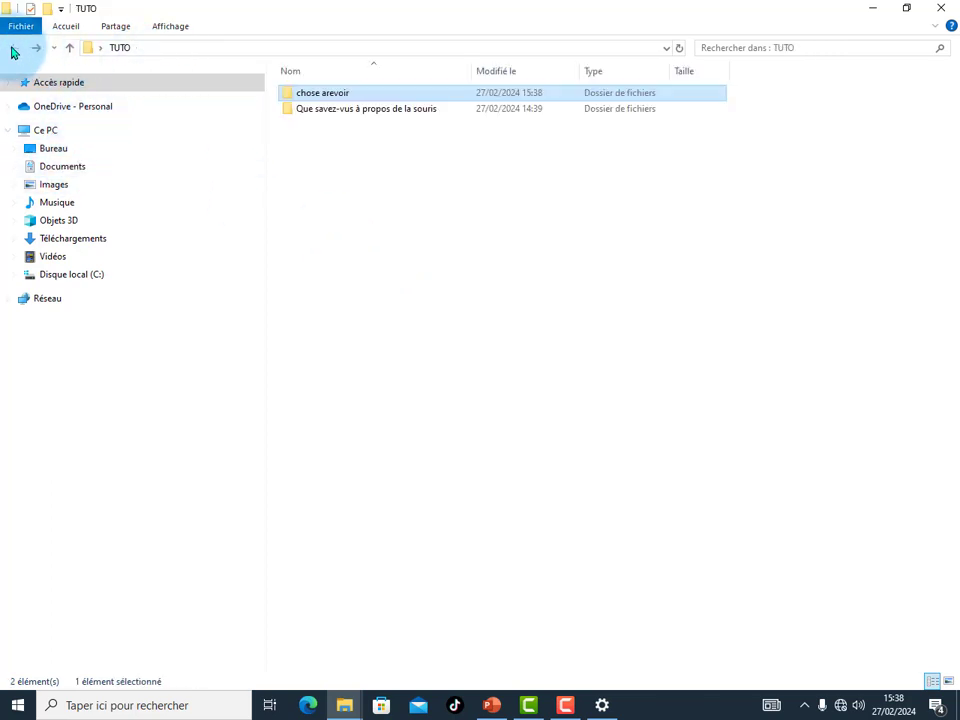
{"action": "right_click", "coordinate": [316, 97]}
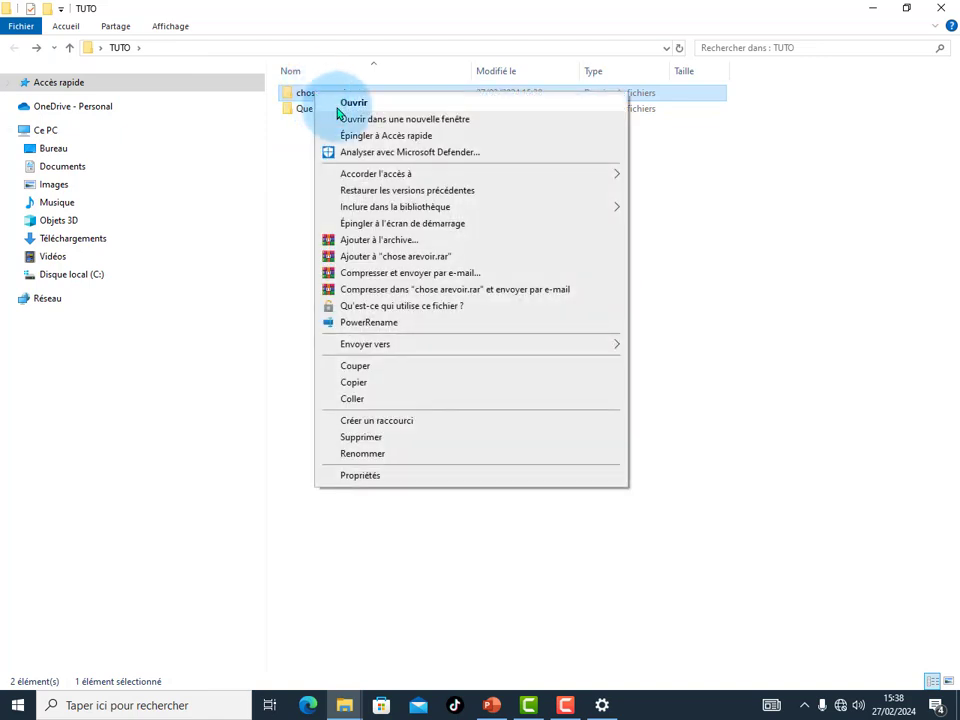
{"action": "left_click", "coordinate": [362, 454]}
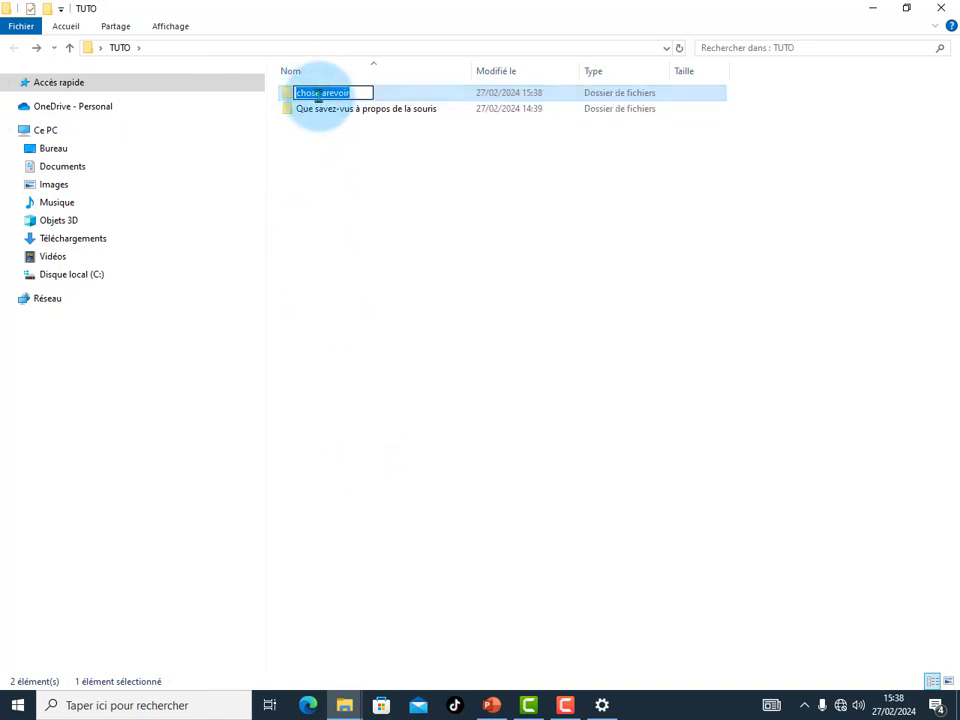
{"action": "left_click", "coordinate": [320, 93]}
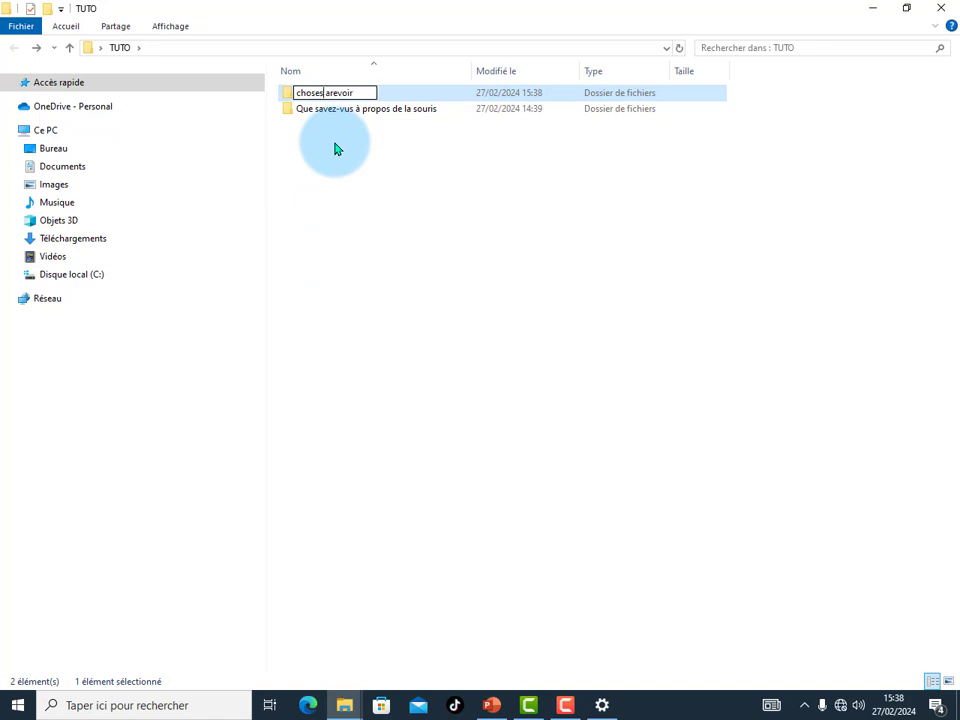
{"action": "type", "text": "s"}
{"action": "left_click", "coordinate": [392, 198]}
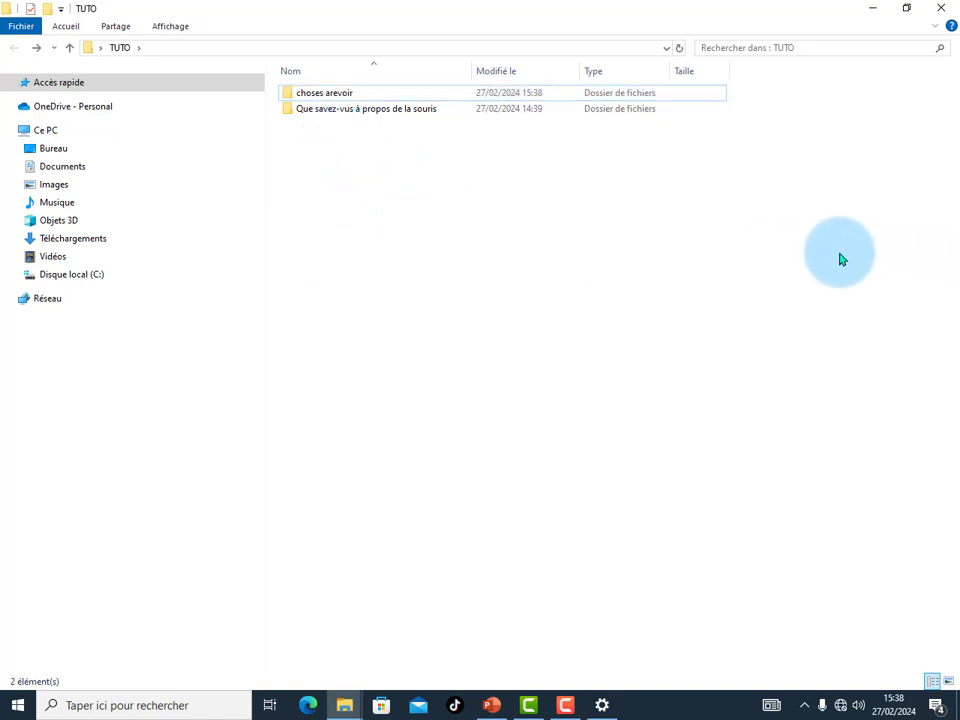
Expand Bureau in the folder tree, view the NIMERITECH folder's contents, return to TUTO and switch to the Bureau folder window
{"action": "left_click", "coordinate": [14, 148]}
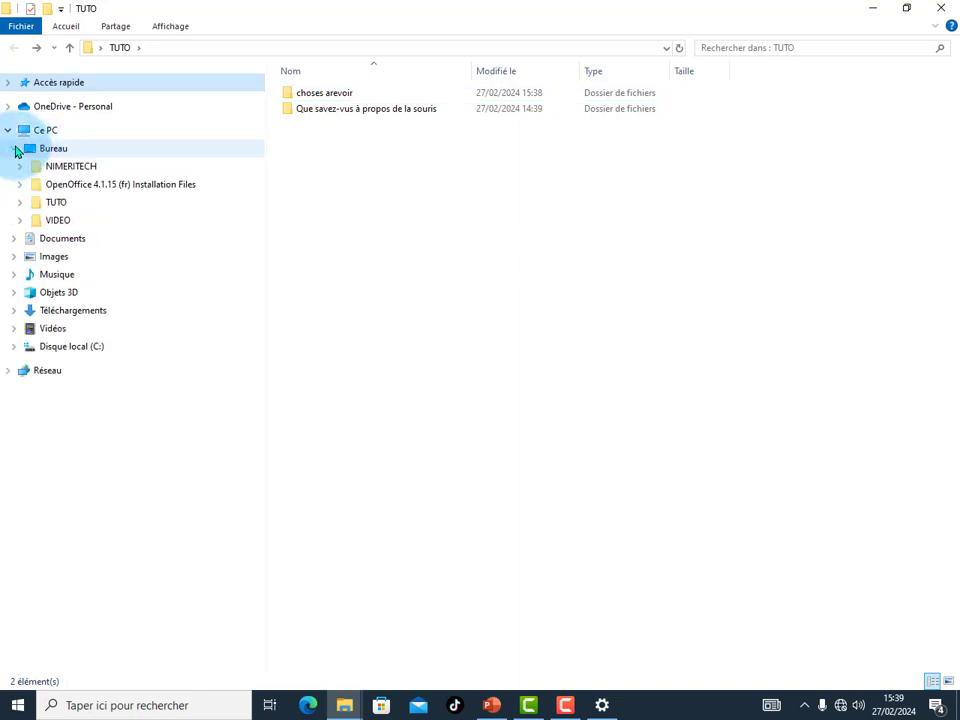
{"action": "left_click", "coordinate": [62, 168]}
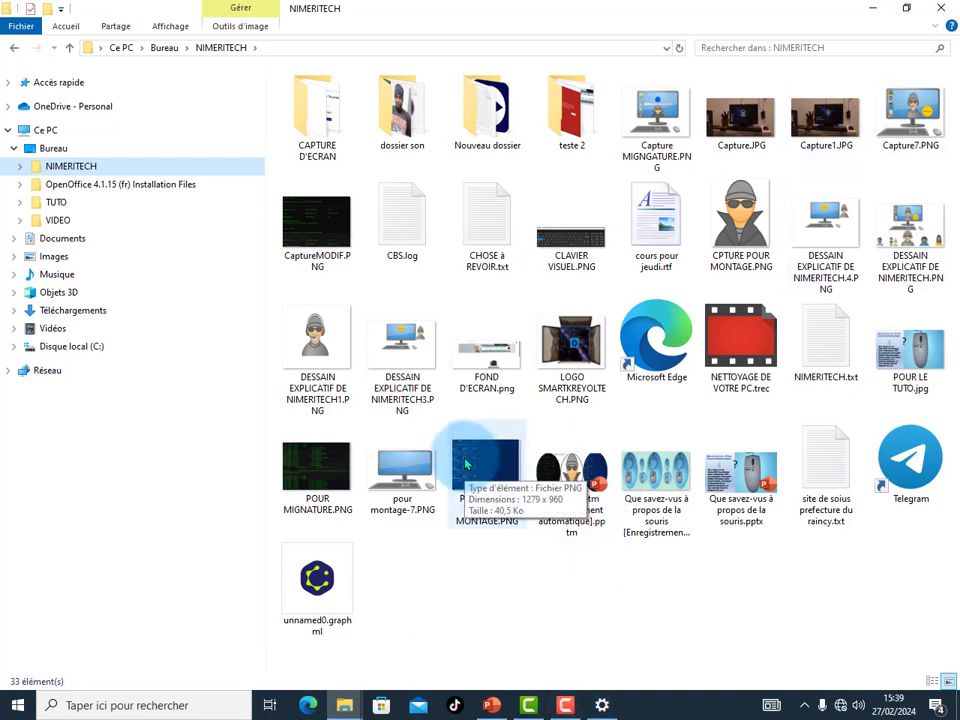
{"action": "left_click", "coordinate": [15, 48]}
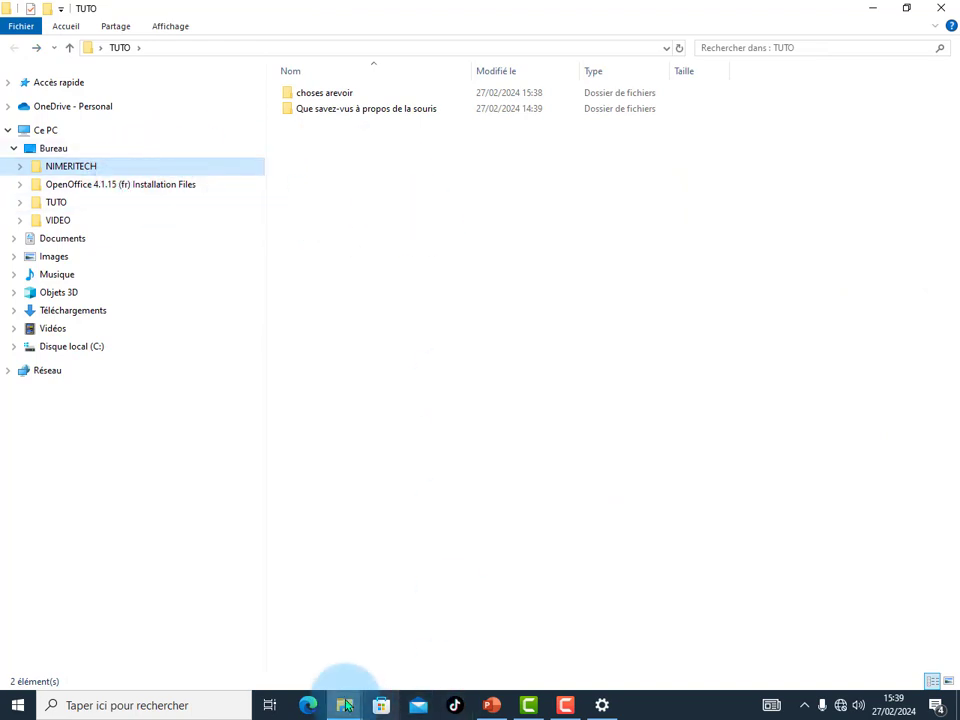
{"action": "mouse_move", "coordinate": [346, 706]}
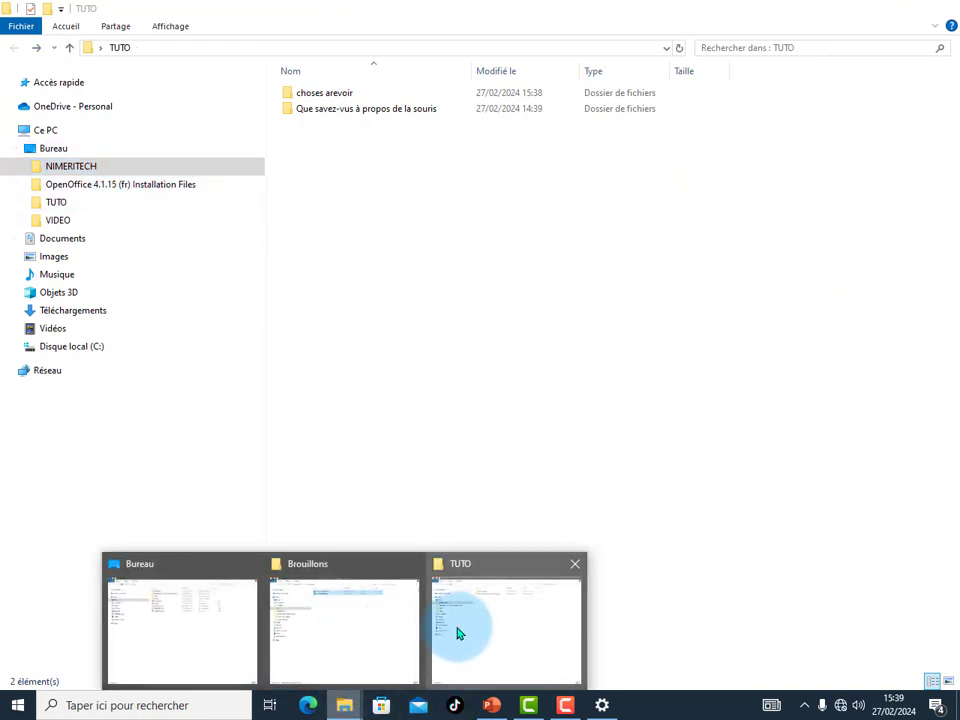
{"action": "left_click", "coordinate": [195, 621]}
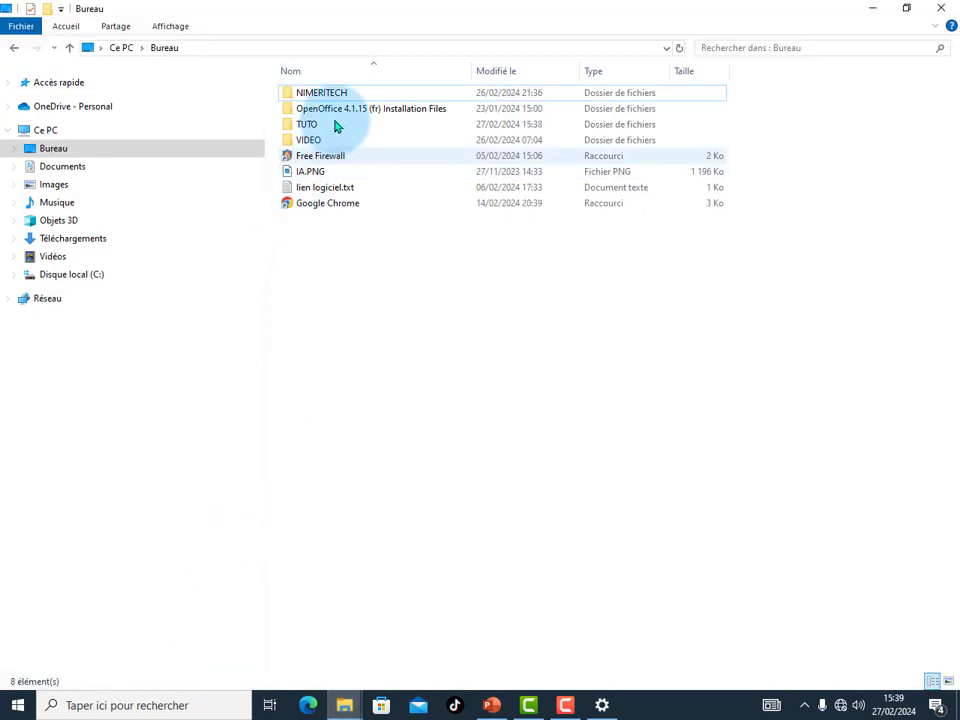
Set Diapositive3.JPG from TUTO's Que savez-vus à propos de la souris folder as the desktop background and minimize the open windows
{"action": "double_click", "coordinate": [303, 124]}
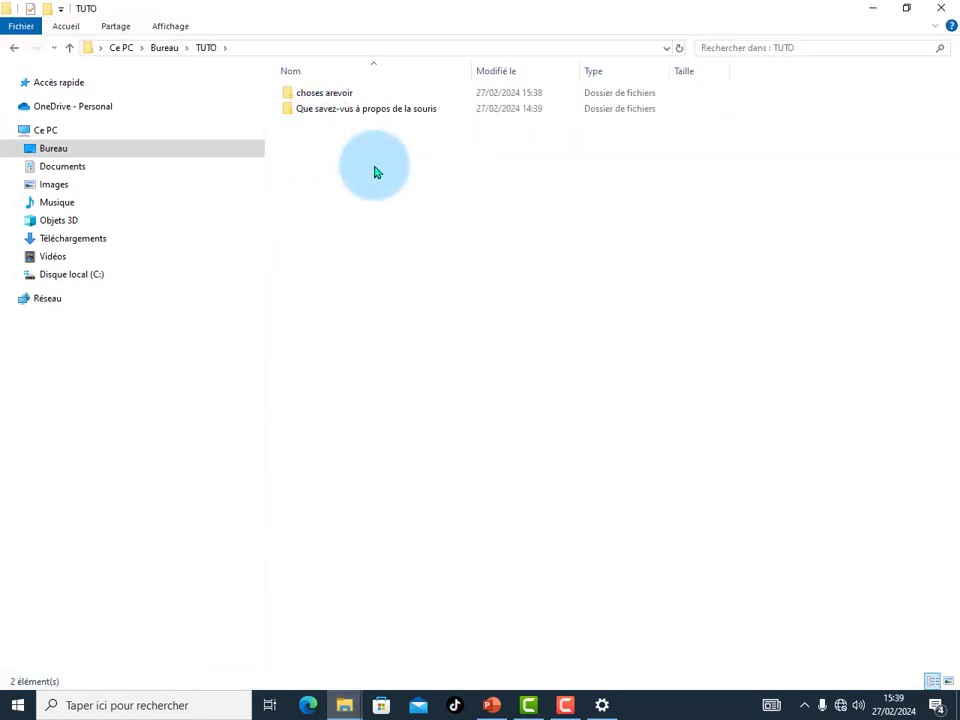
{"action": "double_click", "coordinate": [328, 109]}
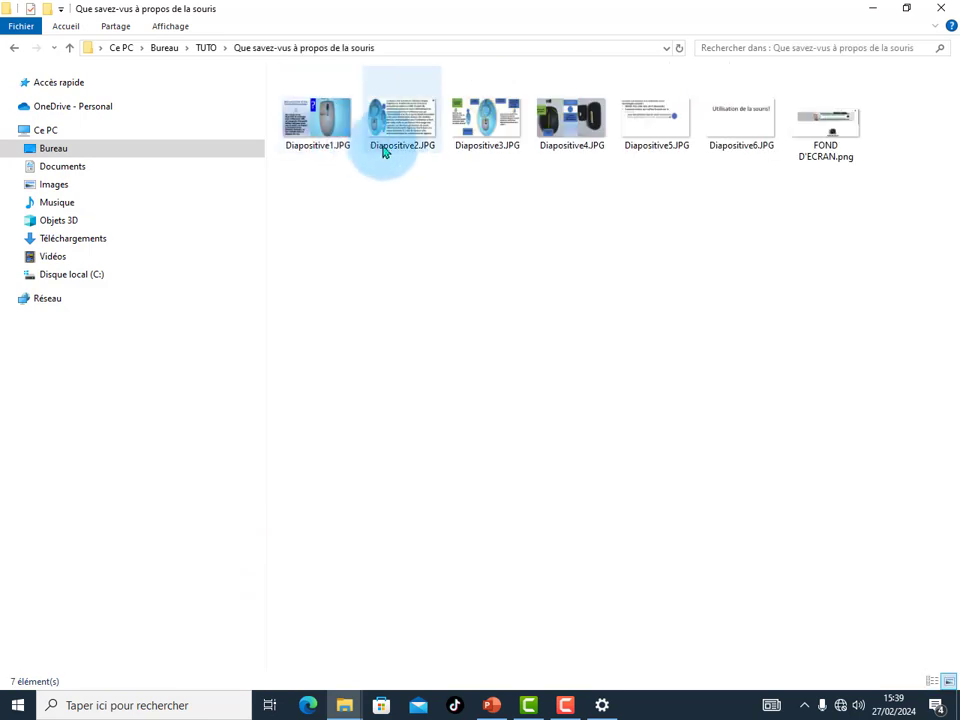
{"action": "right_click", "coordinate": [488, 127]}
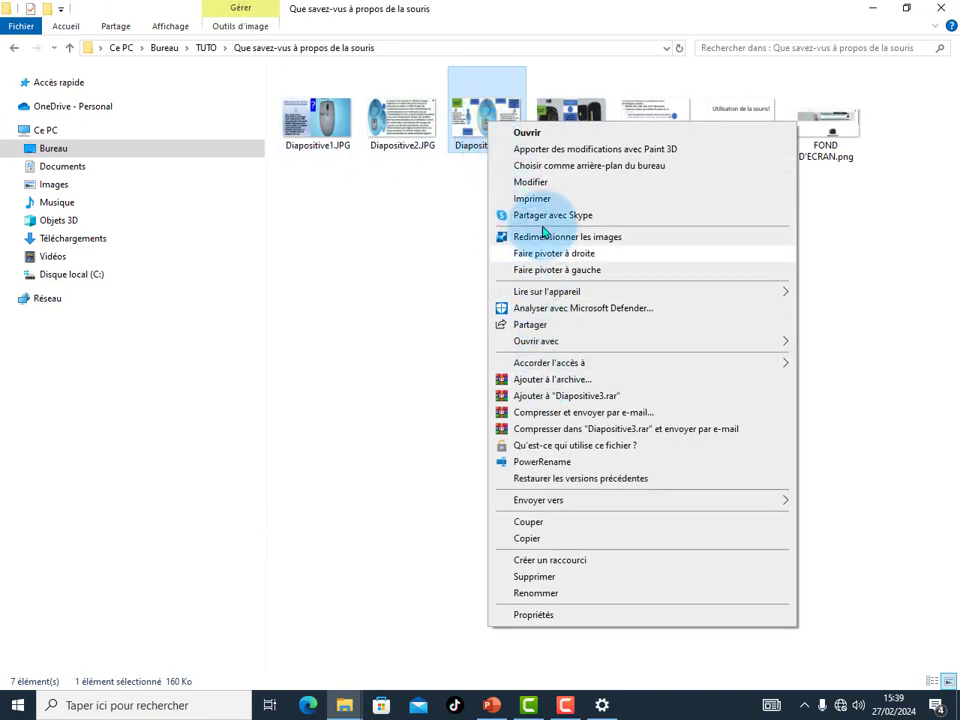
{"action": "left_click", "coordinate": [538, 166]}
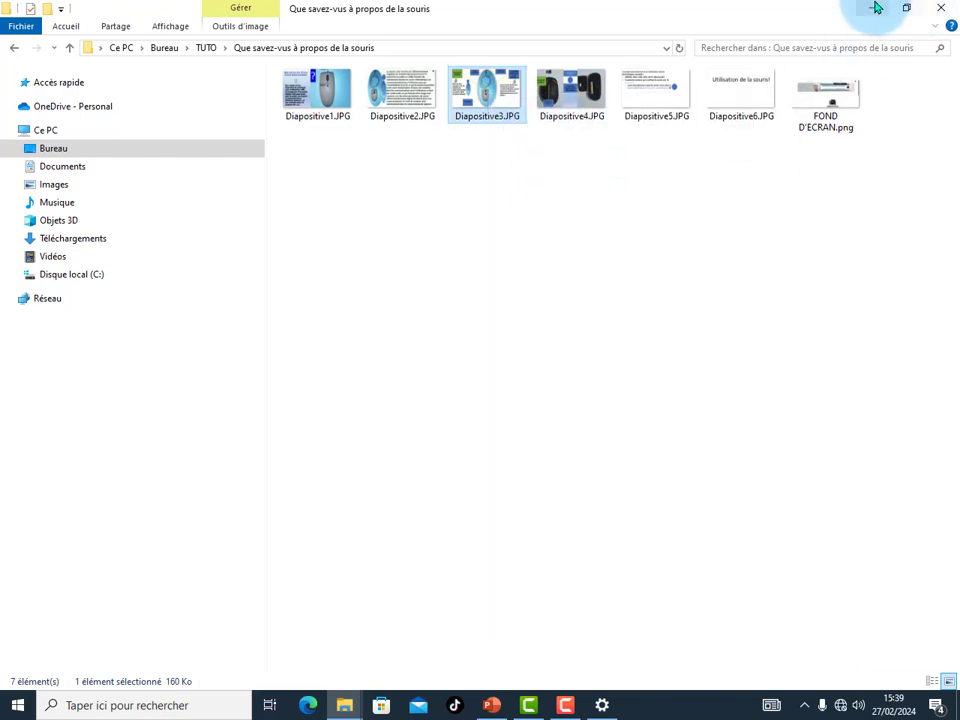
{"action": "left_click", "coordinate": [870, 8]}
{"action": "left_click", "coordinate": [873, 8]}
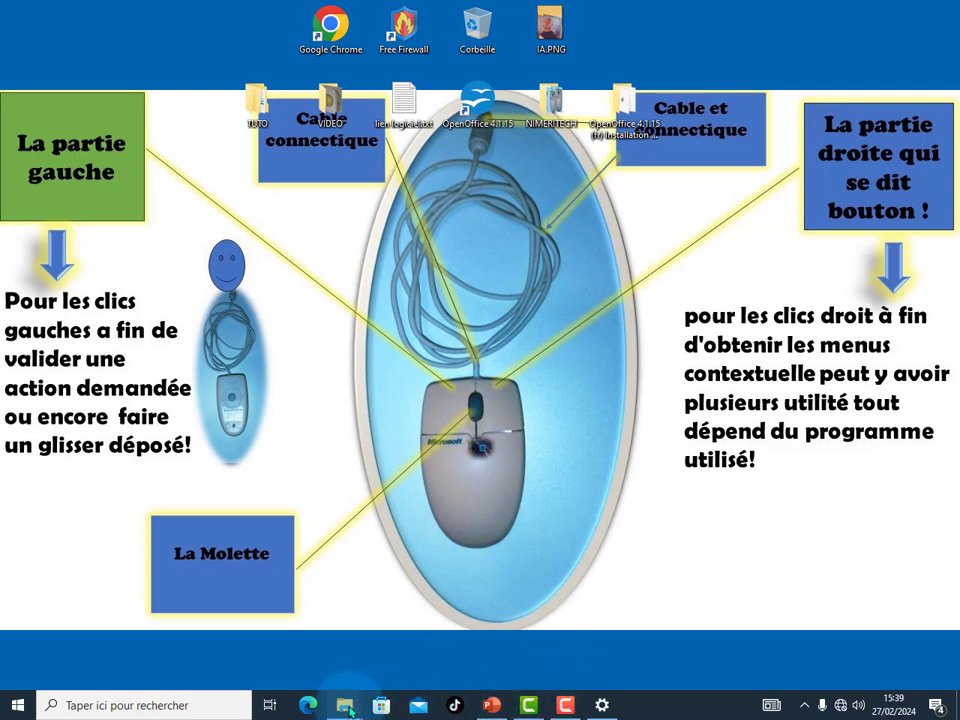
Restore the Que savez-vus à propos de la souris window and browse through Ce PC to the Windows folder on Disque local (C:)
{"action": "mouse_move", "coordinate": [349, 708]}
{"action": "mouse_move", "coordinate": [352, 668]}
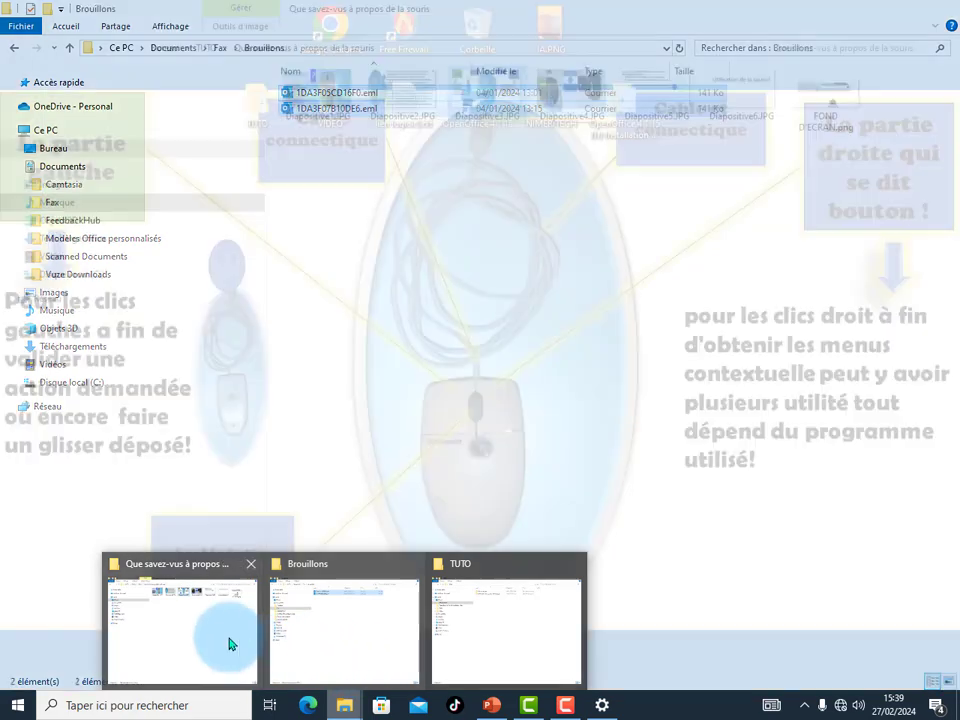
{"action": "mouse_move", "coordinate": [225, 642]}
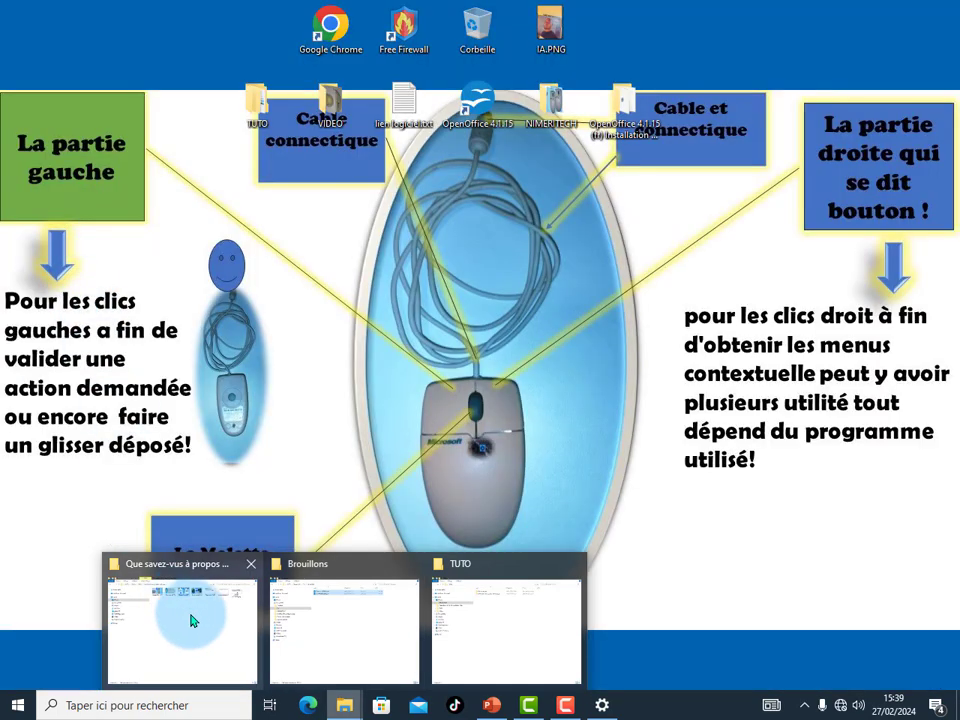
{"action": "left_click", "coordinate": [204, 621]}
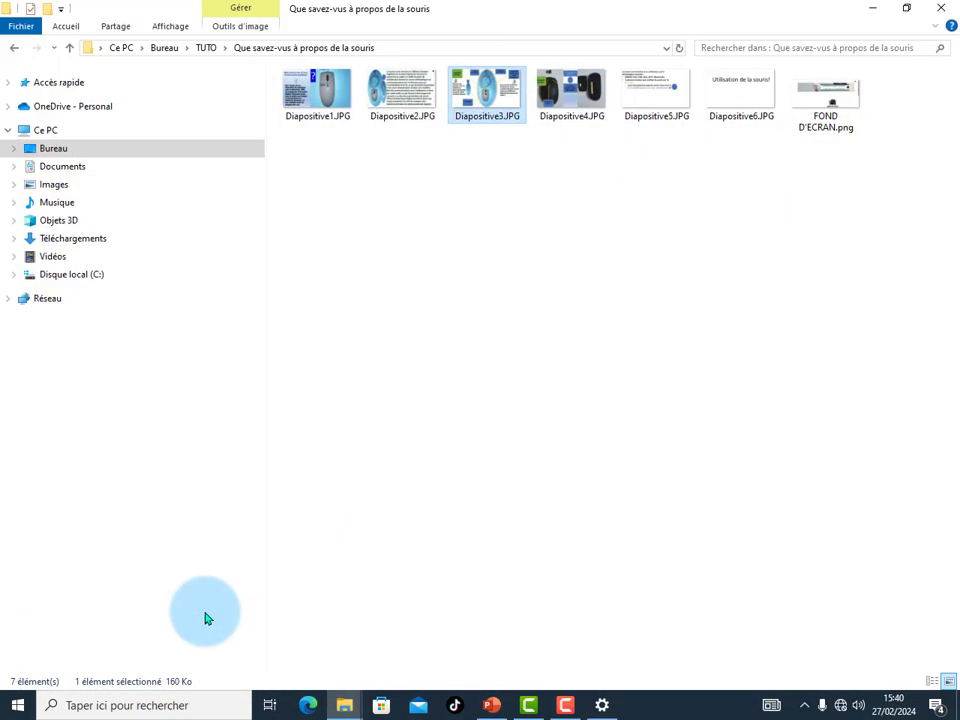
{"action": "left_click", "coordinate": [49, 130]}
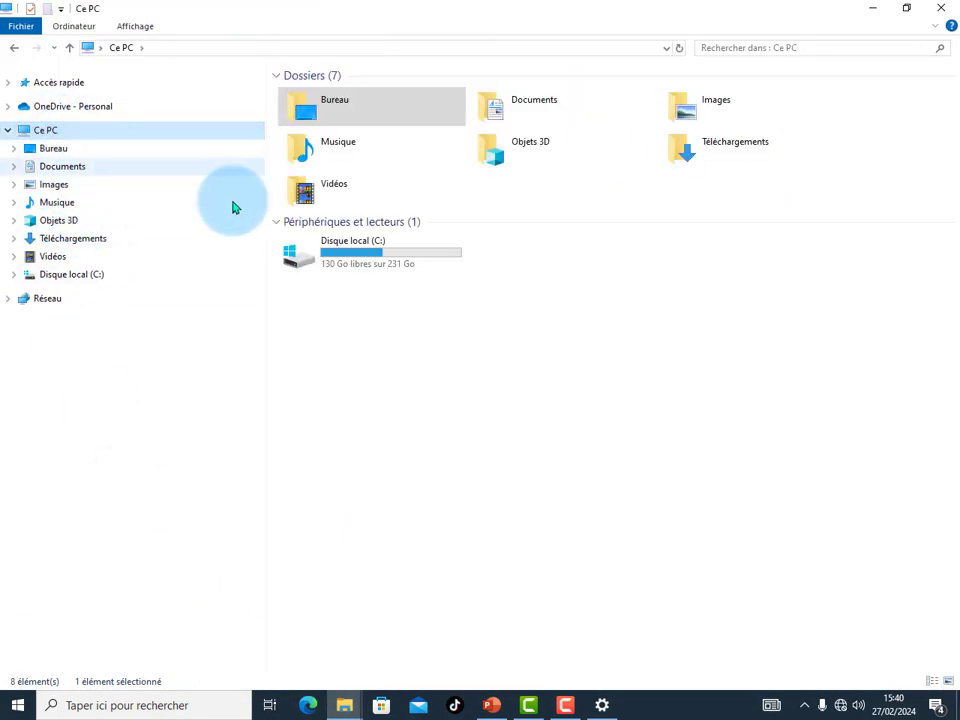
{"action": "double_click", "coordinate": [345, 246]}
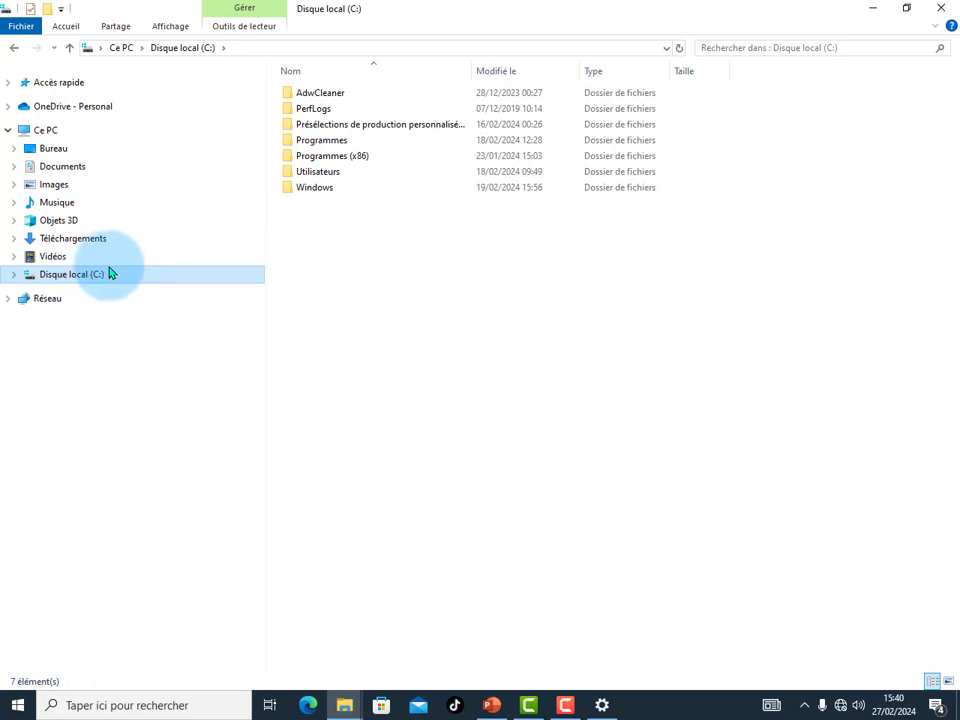
{"action": "double_click", "coordinate": [307, 188]}
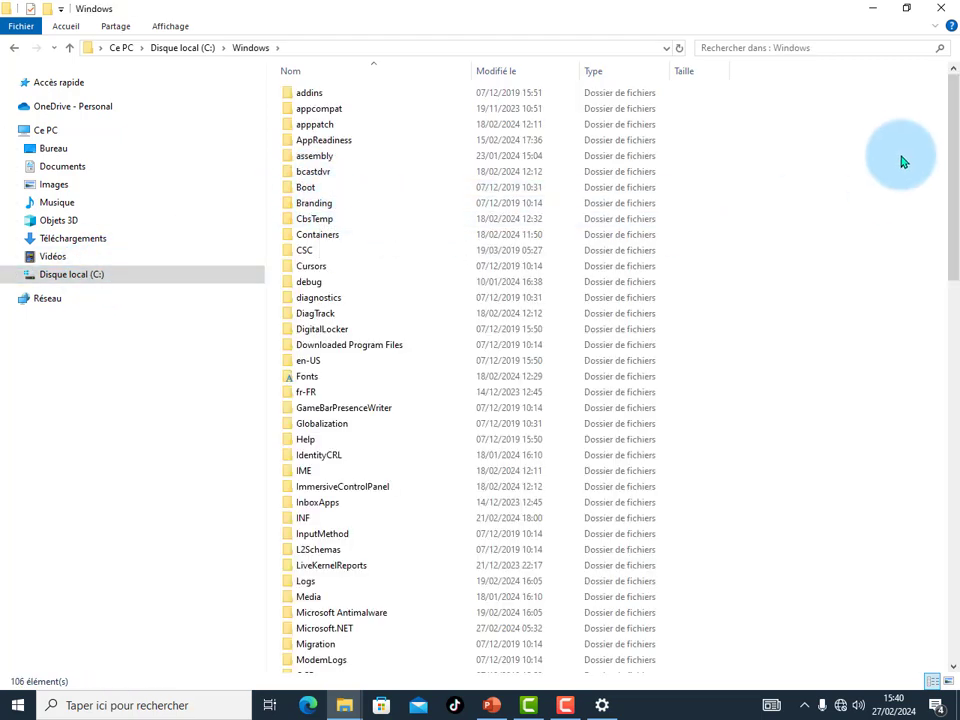
Look through the Windows folder's contents down to the files at the end of the list, and close the window
{"action": "left_click_drag", "start_coordinate": [954, 188], "coordinate": [917, 229]}
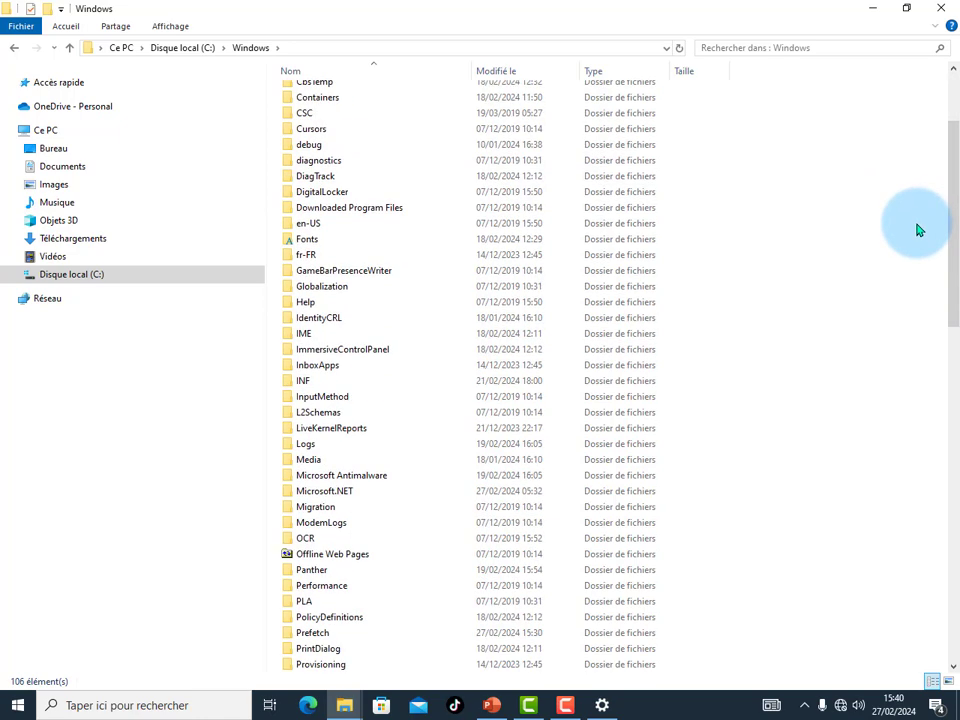
{"action": "scroll", "coordinate": [917, 229], "scroll_direction": "down", "scroll_amount": 11}
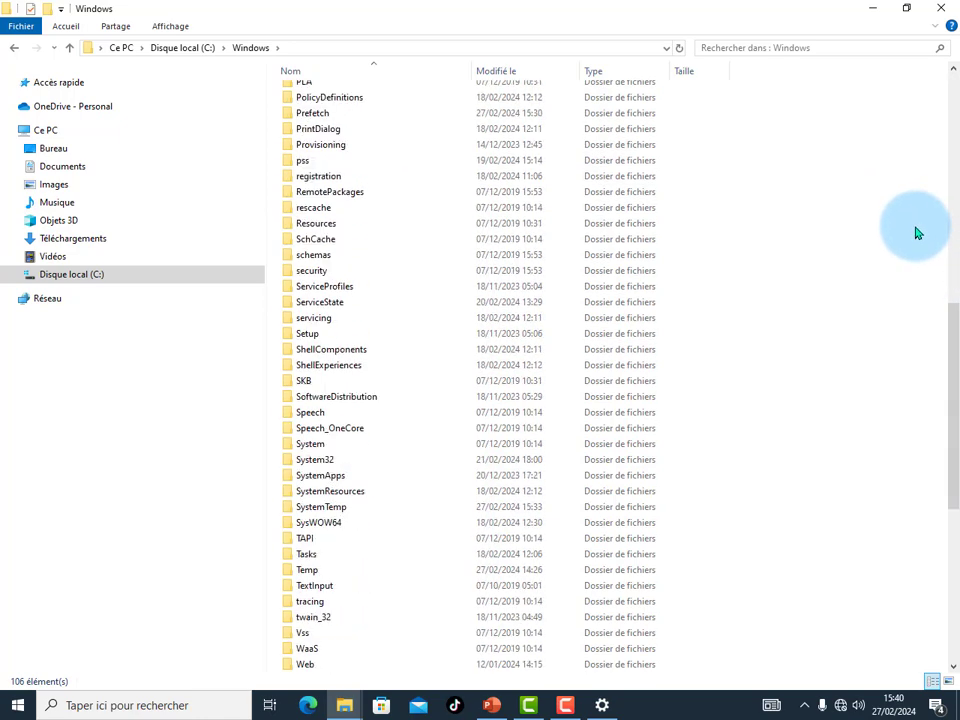
{"action": "scroll", "coordinate": [917, 233], "scroll_direction": "down", "scroll_amount": 6}
{"action": "scroll", "coordinate": [917, 233], "scroll_direction": "down", "scroll_amount": 3}
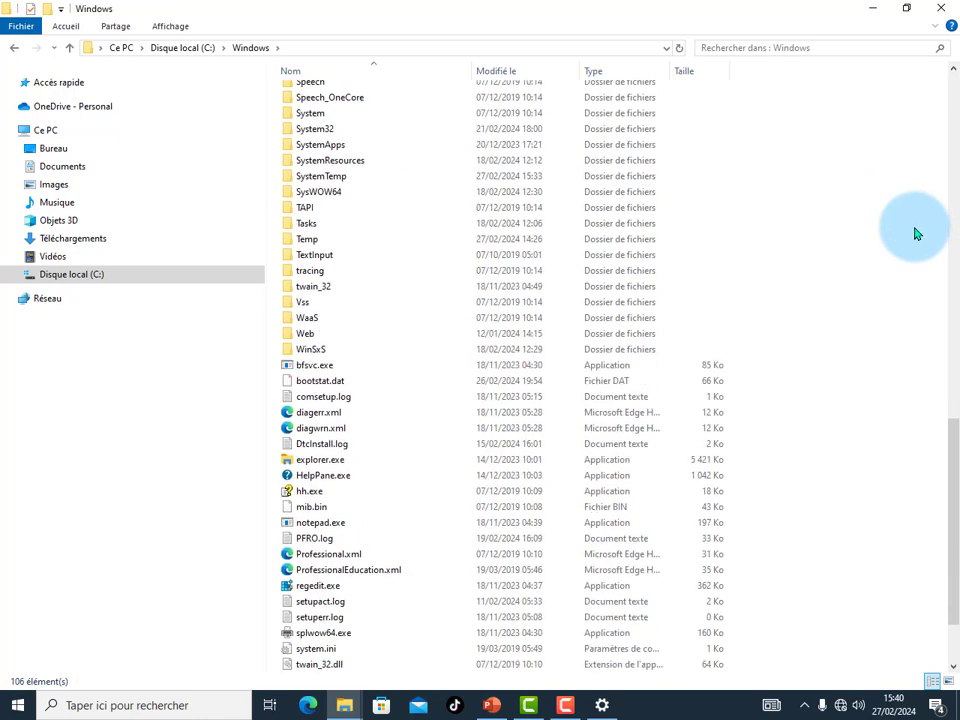
{"action": "scroll", "coordinate": [917, 233], "scroll_direction": "up", "scroll_amount": 7}
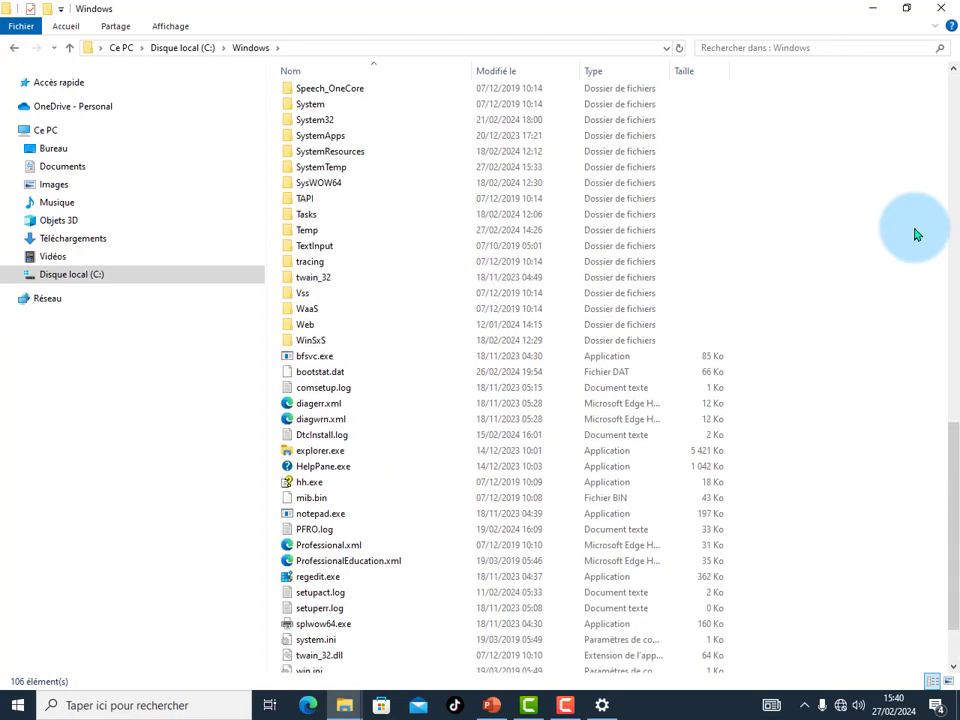
{"action": "scroll", "coordinate": [917, 233], "scroll_direction": "up", "scroll_amount": 4}
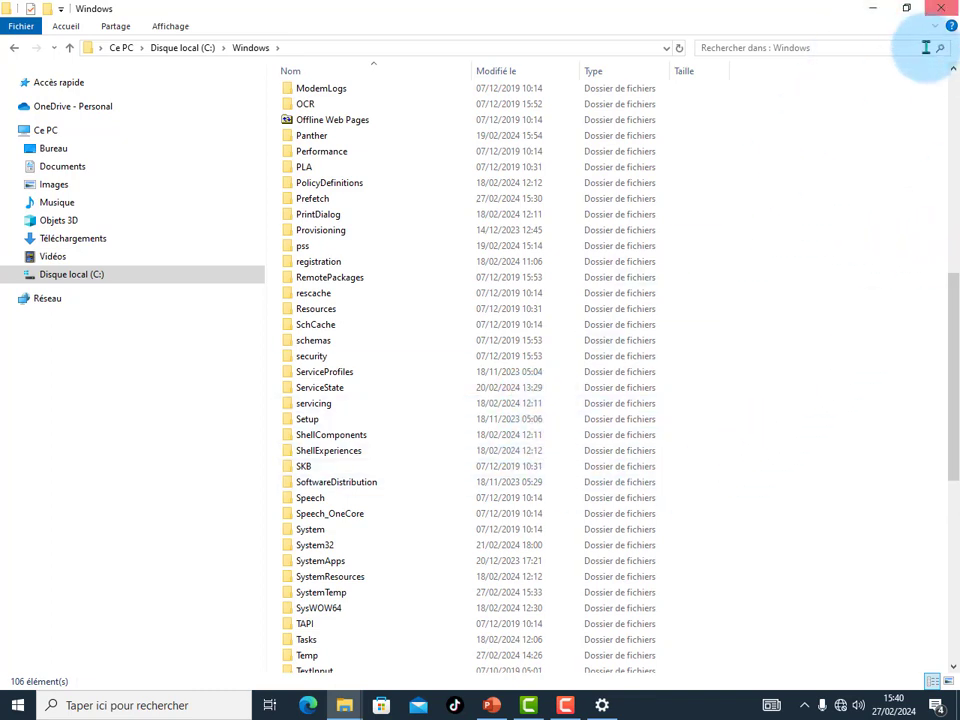
{"action": "scroll", "coordinate": [949, 323], "scroll_direction": "down", "scroll_amount": 11}
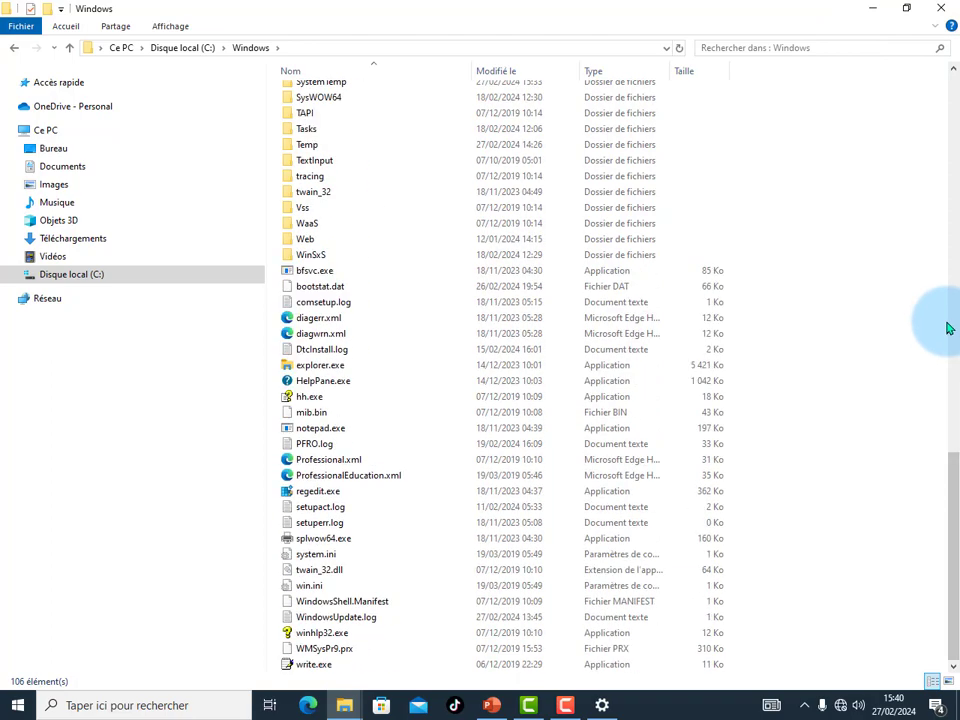
{"action": "scroll", "coordinate": [757, 296], "scroll_direction": "up", "scroll_amount": 6}
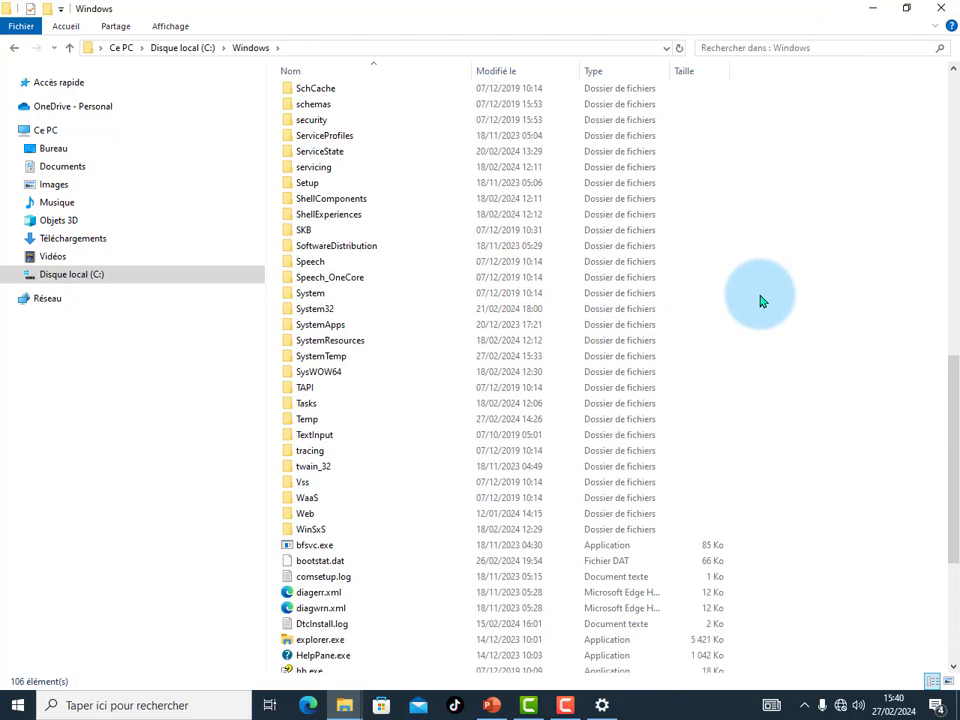
{"action": "scroll", "coordinate": [760, 300], "scroll_direction": "down", "scroll_amount": 1}
{"action": "scroll", "coordinate": [760, 301], "scroll_direction": "up", "scroll_amount": 2}
{"action": "scroll", "coordinate": [760, 301], "scroll_direction": "down", "scroll_amount": 6}
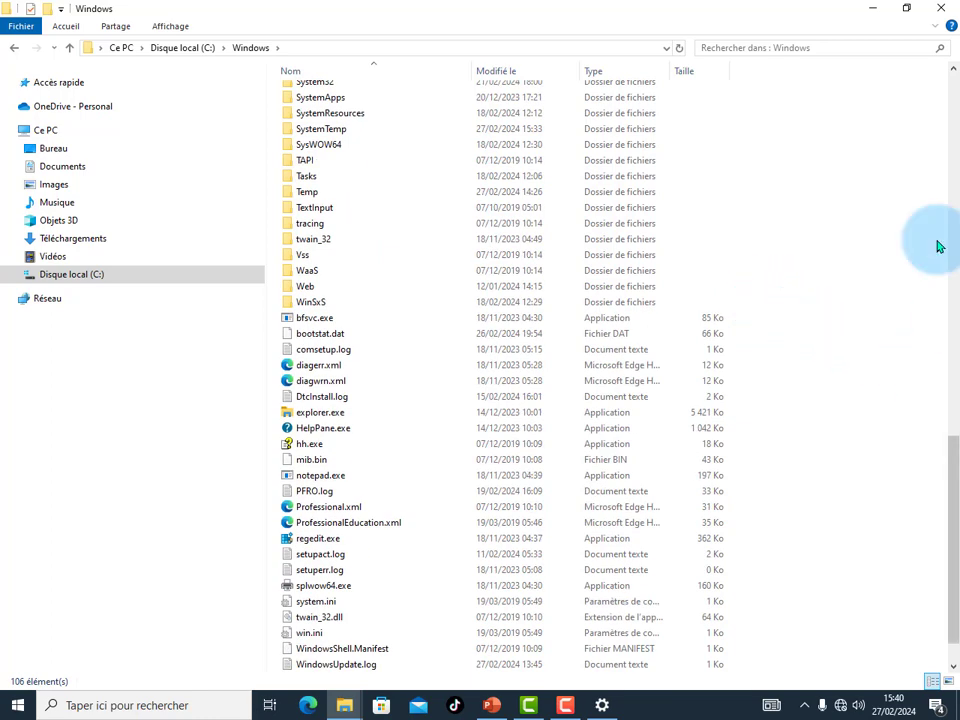
{"action": "left_click", "coordinate": [941, 8]}
{"action": "left_click", "coordinate": [341, 611]}
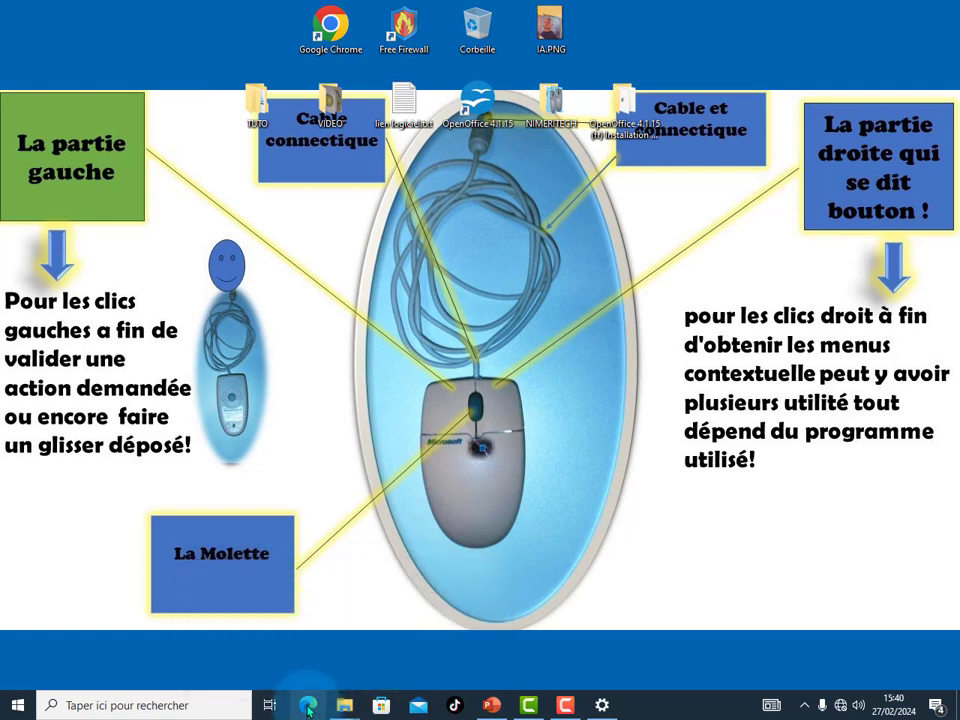
Launch Microsoft Edge, maximize its window and load google.fr
{"action": "left_click", "coordinate": [308, 708]}
{"action": "left_click", "coordinate": [359, 291]}
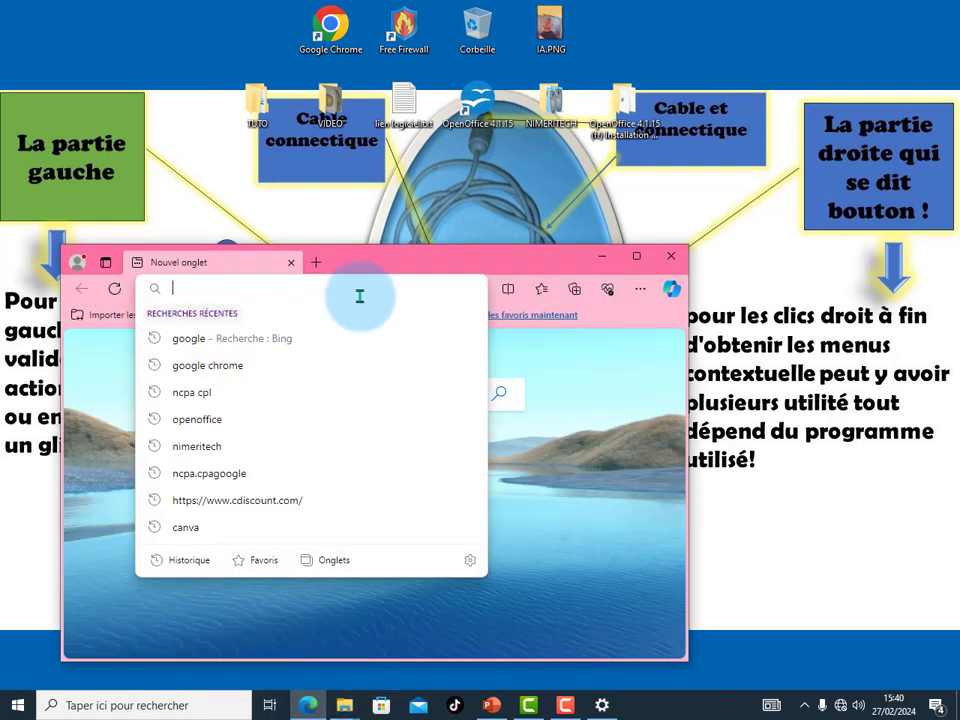
{"action": "left_click", "coordinate": [633, 258]}
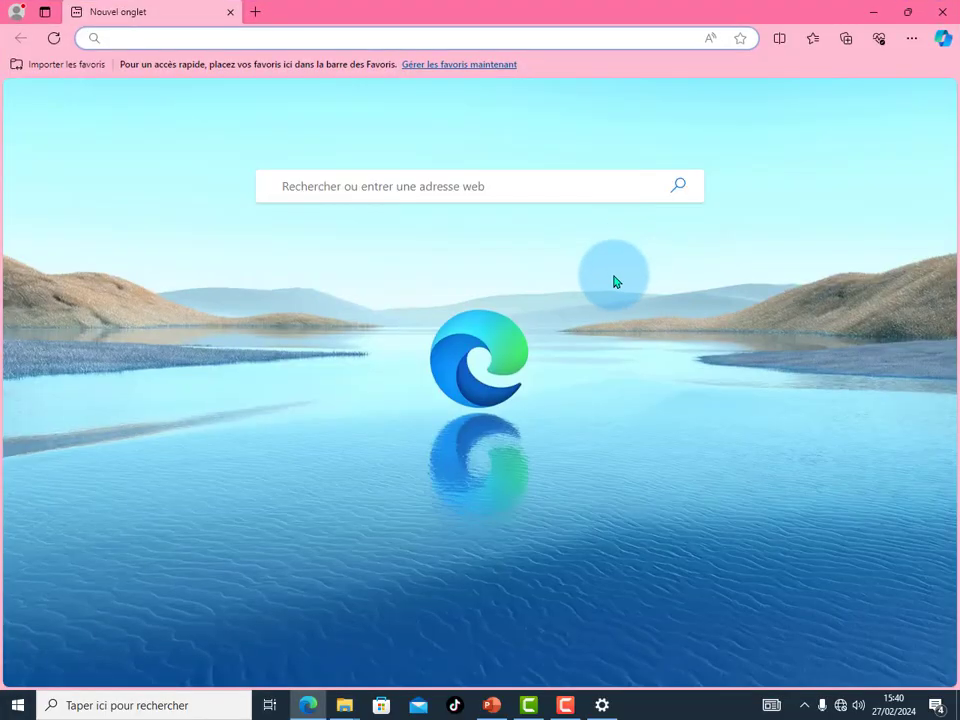
{"action": "type", "text": "google.fr"}
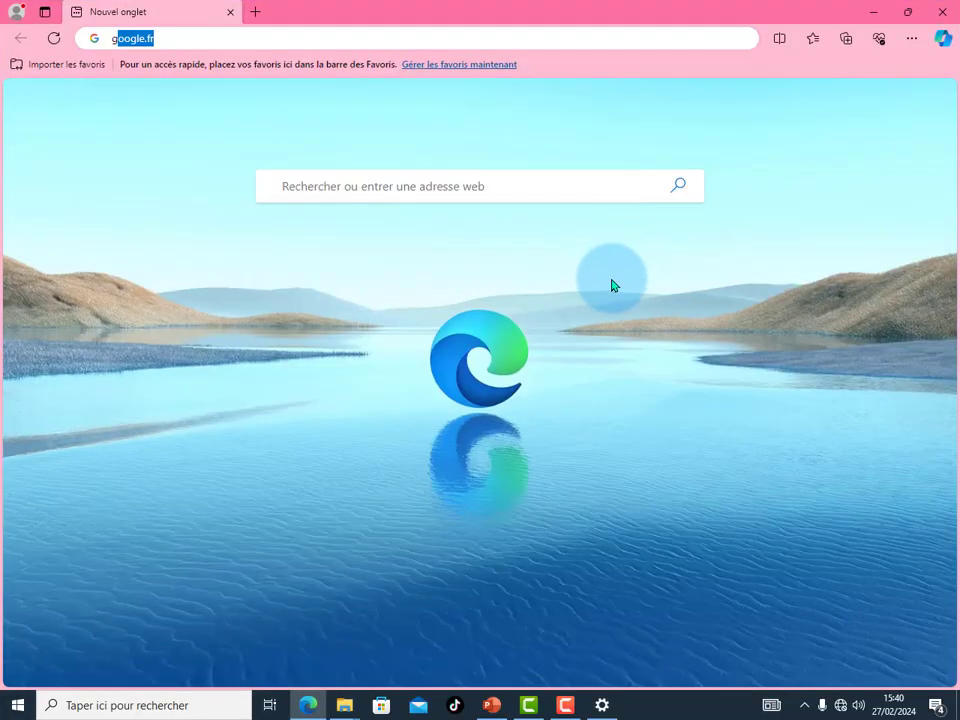
{"action": "key", "text": "Return"}
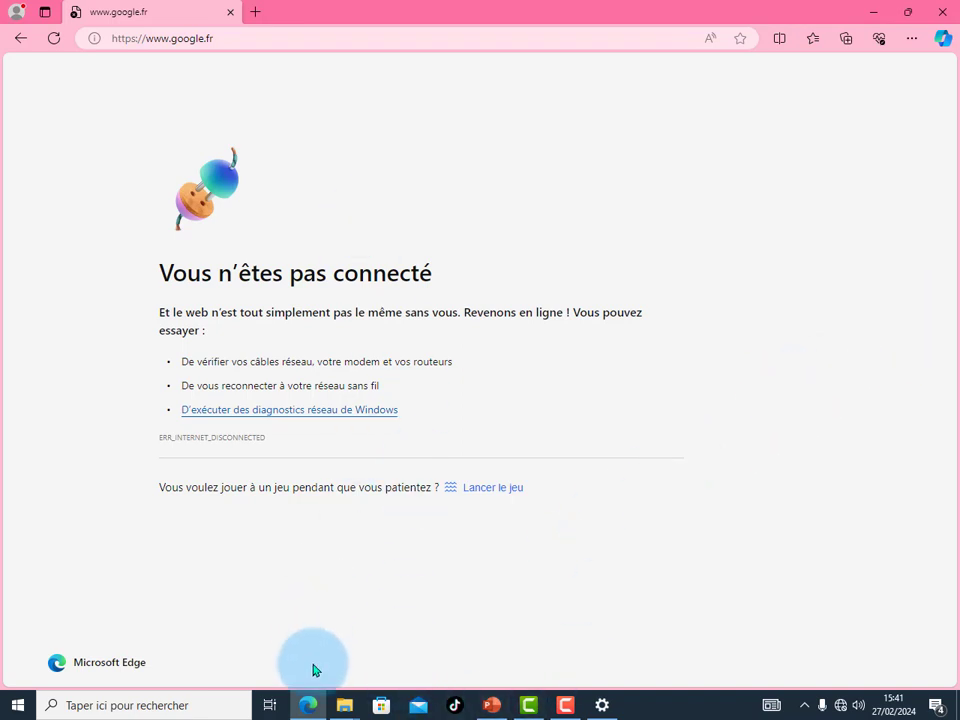
Switch to the TUTO folder window in File Explorer, view the Que savez-vus à propos de la souris folder and return to TUTO
{"action": "left_click", "coordinate": [345, 706]}
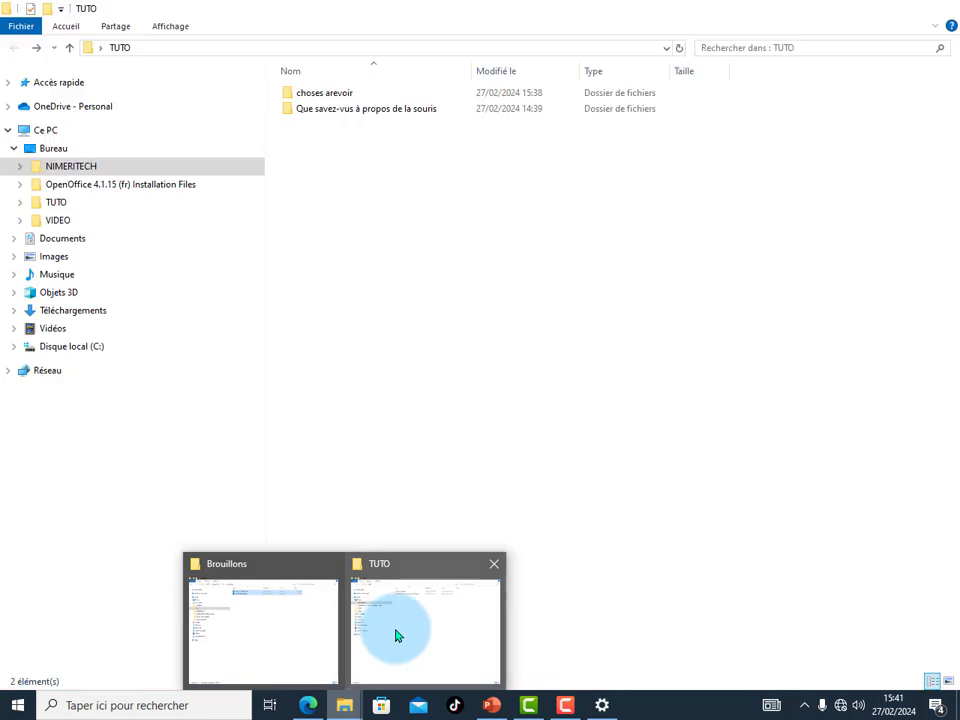
{"action": "left_click", "coordinate": [400, 630]}
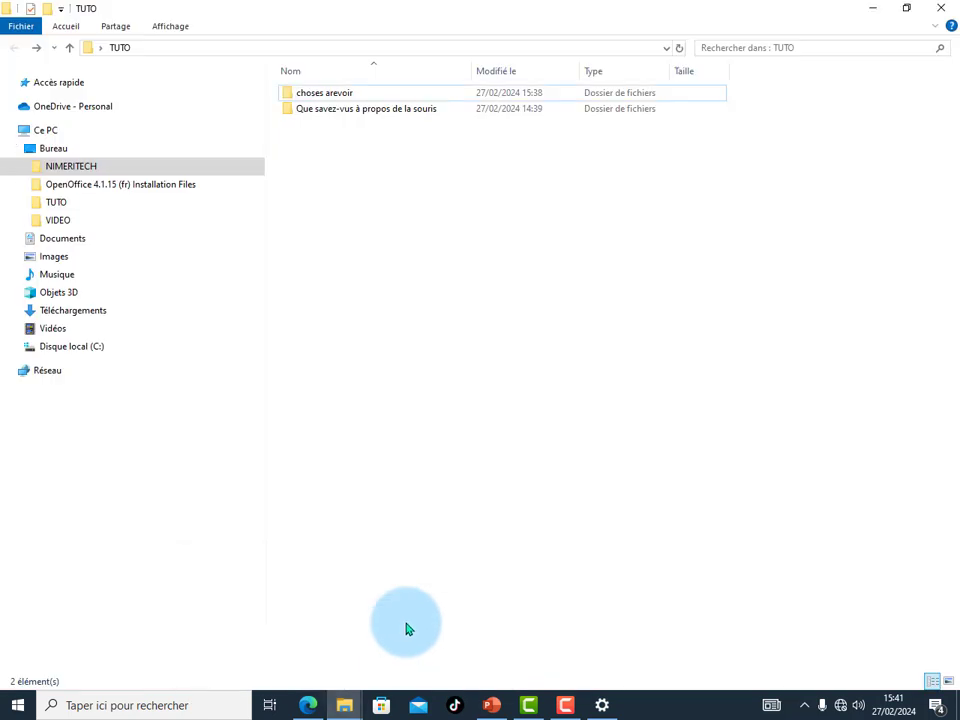
{"action": "double_click", "coordinate": [311, 112]}
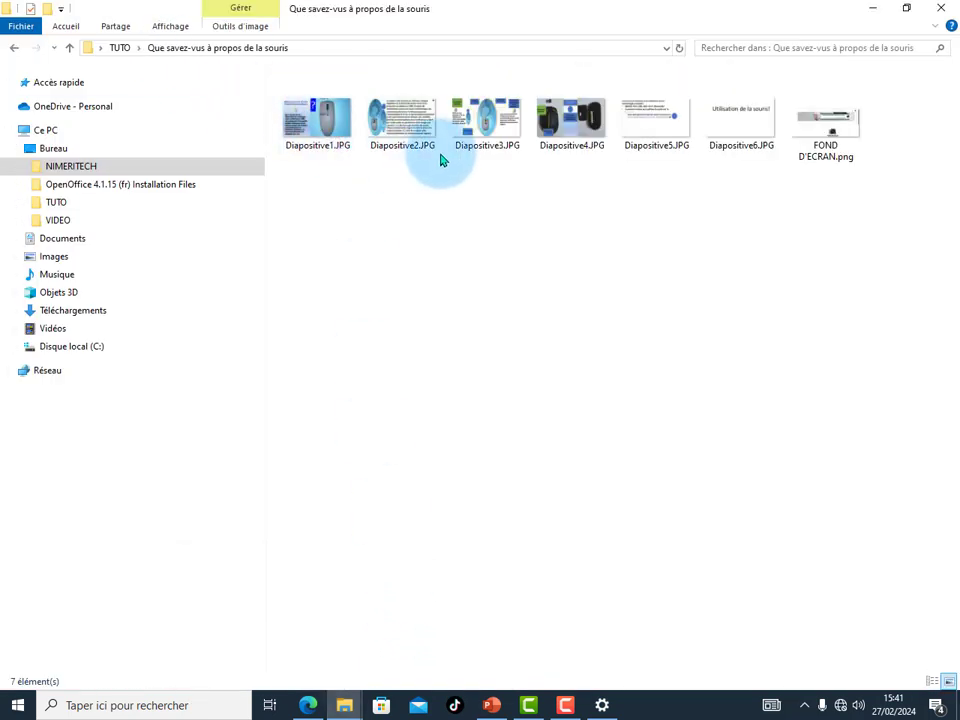
{"action": "left_click", "coordinate": [12, 48]}
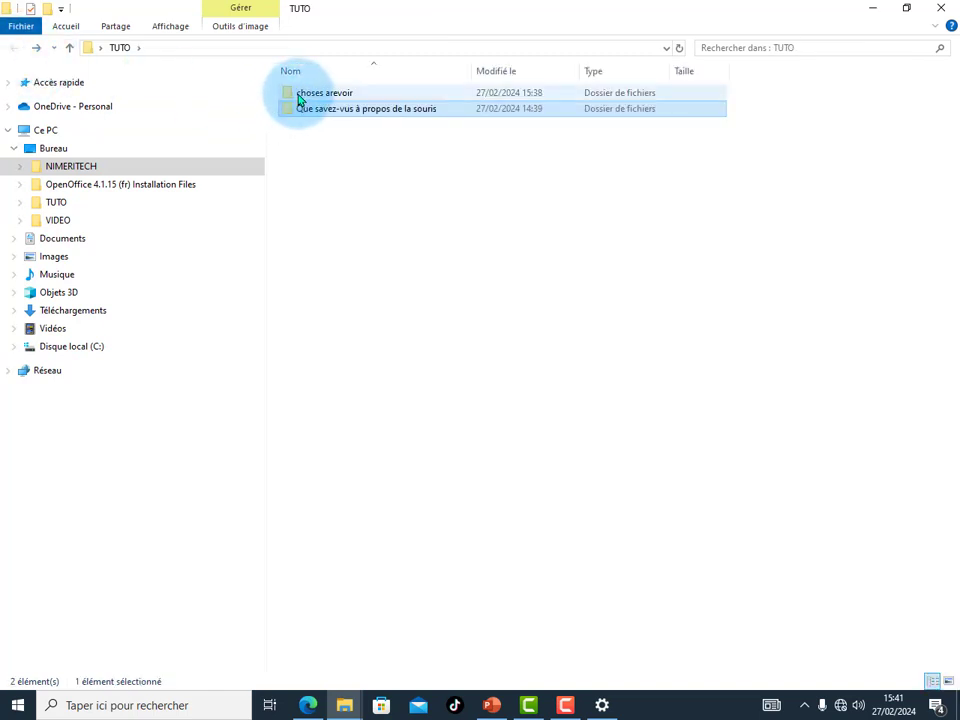
View Ce PC and the contents of the NIMERITECH folder, and return to the TUTO folder through the folder tree
{"action": "left_click", "coordinate": [40, 130]}
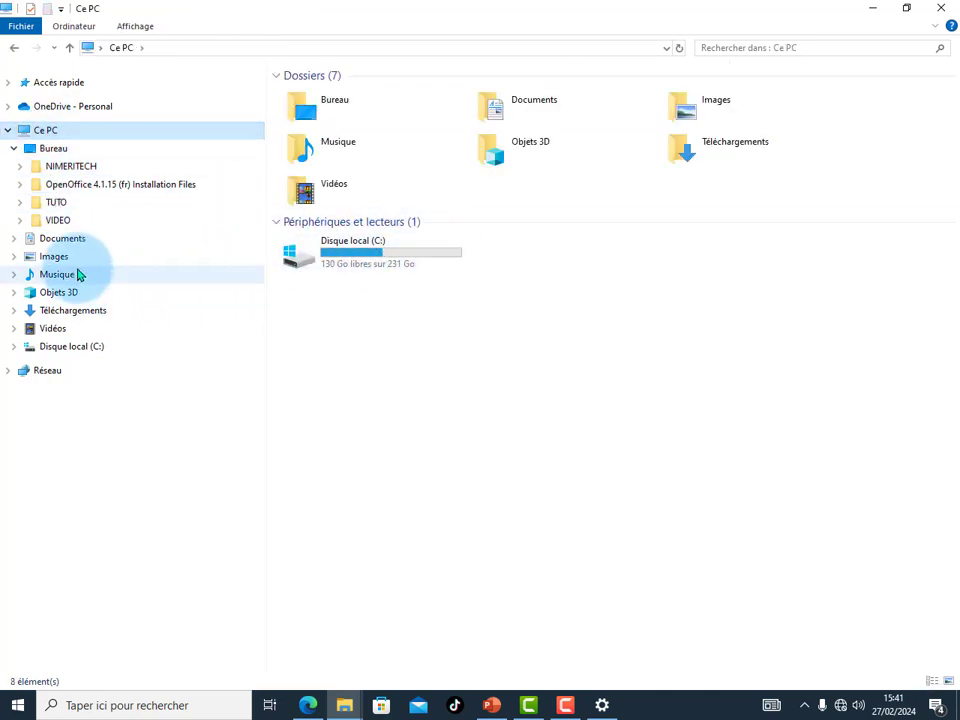
{"action": "left_click", "coordinate": [74, 172]}
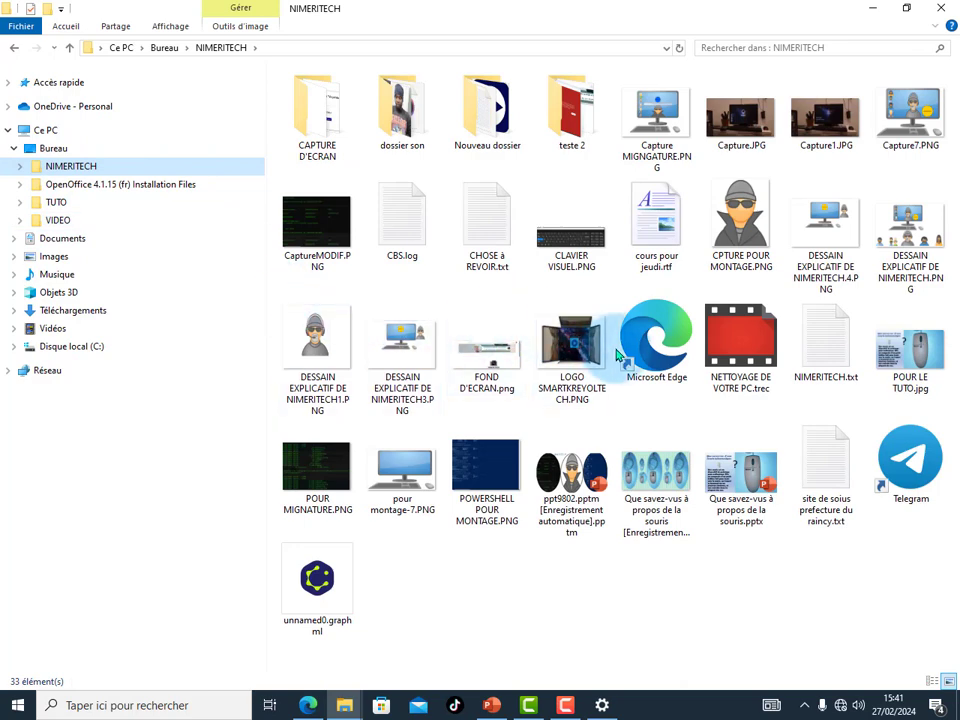
{"action": "left_click", "coordinate": [56, 202]}
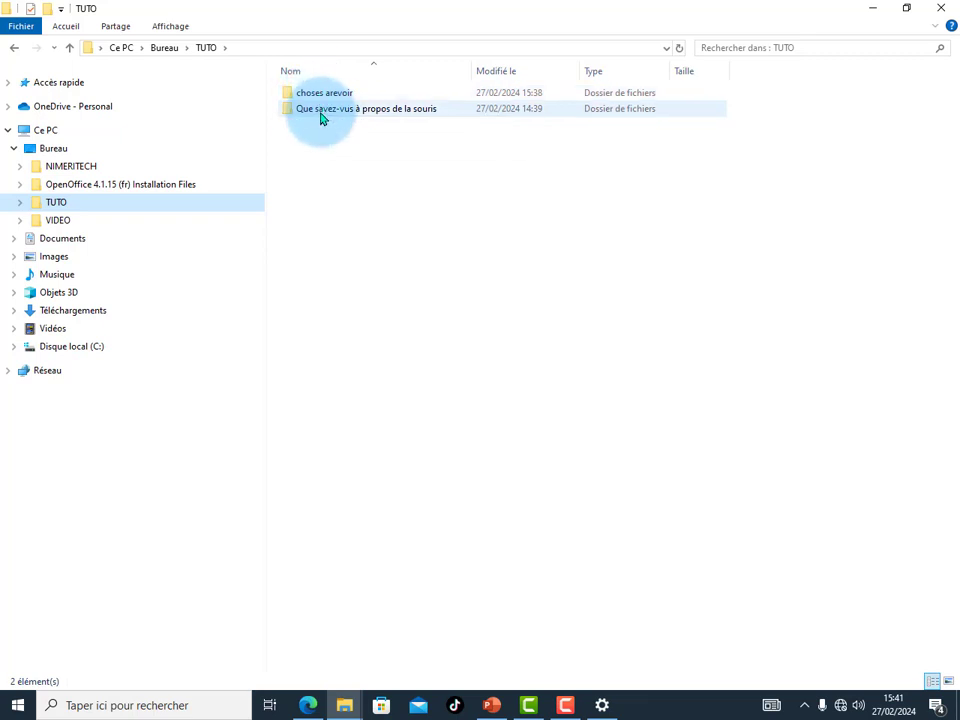
View the two TUTO subfolders, Que savez-vus à propos de la souris and choses arevoir, returning to TUTO after each
{"action": "mouse_move", "coordinate": [315, 122]}
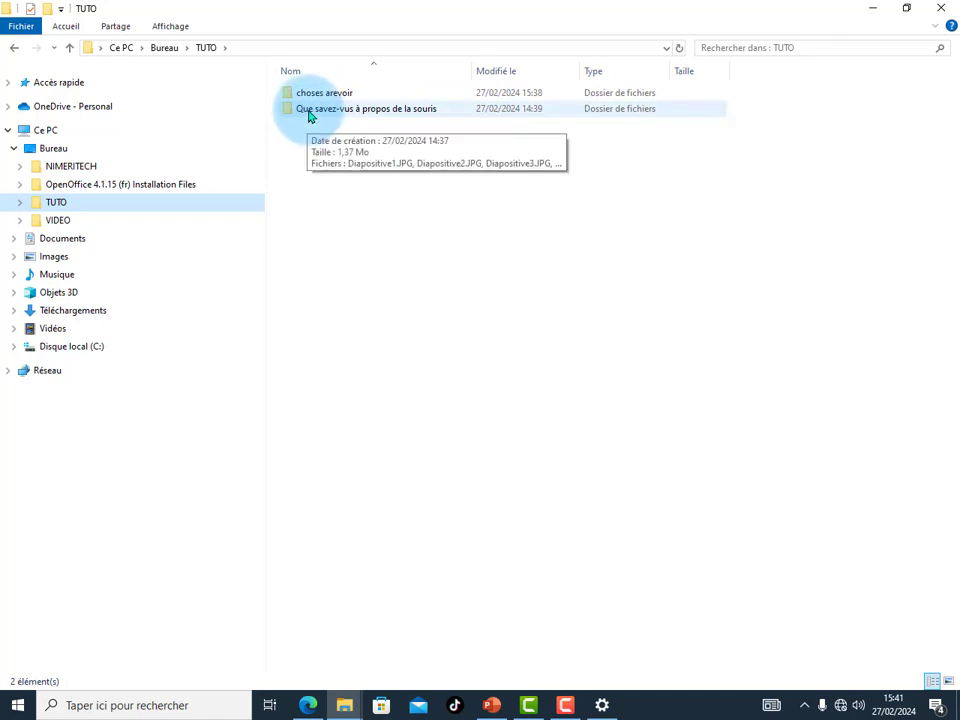
{"action": "double_click", "coordinate": [310, 112]}
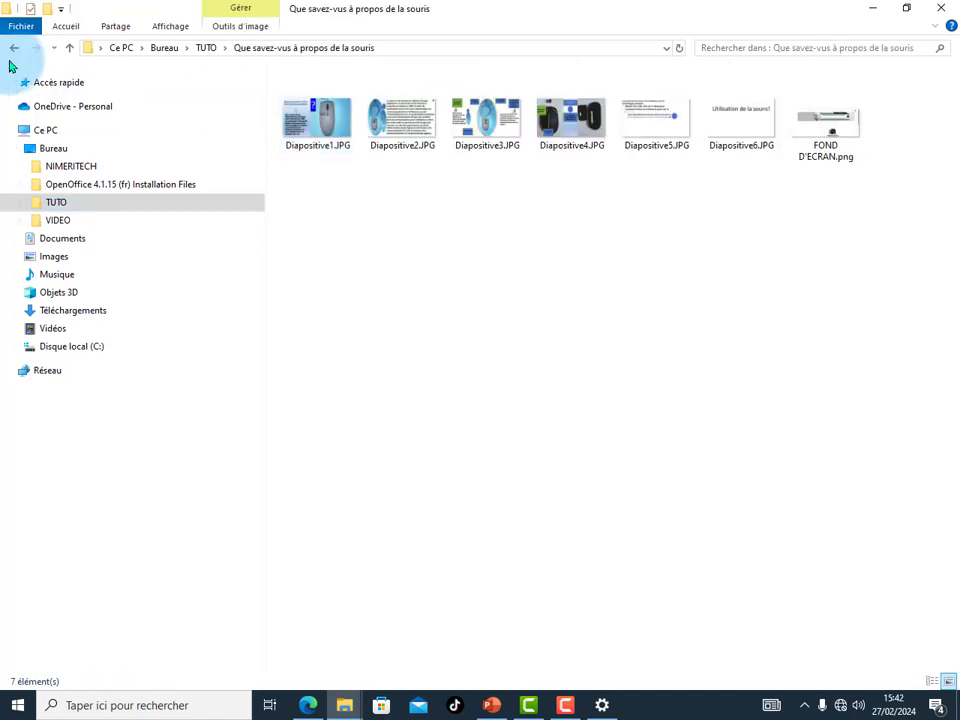
{"action": "left_click", "coordinate": [12, 50]}
{"action": "double_click", "coordinate": [291, 94]}
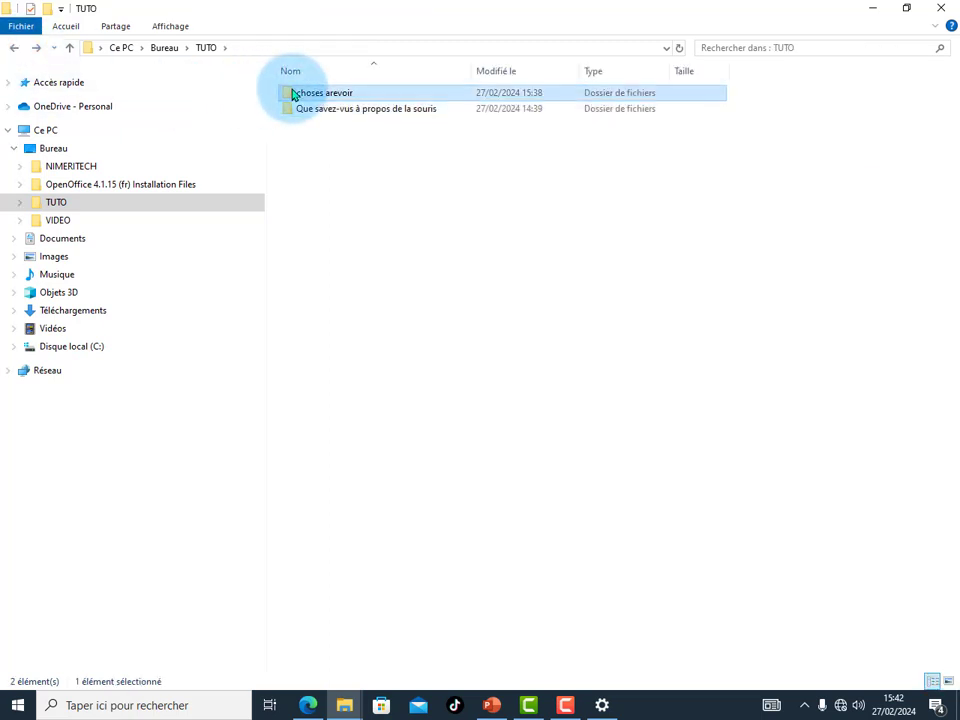
{"action": "left_click", "coordinate": [14, 50]}
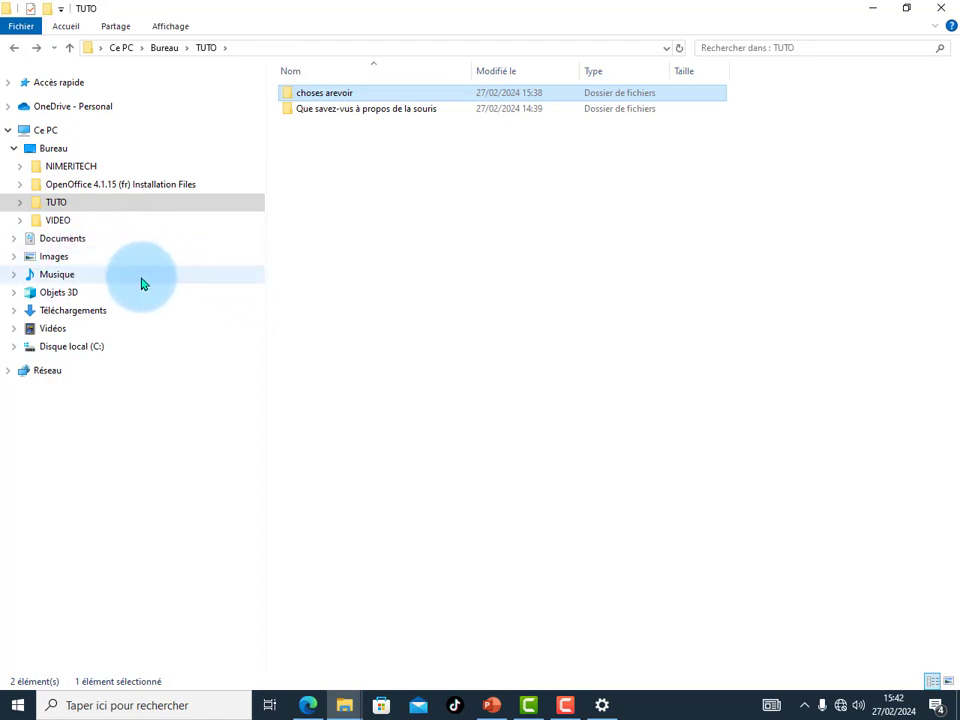
View the NIMERITECH folder, return to Bureau and open the souris folder inside VIDEO
{"action": "left_click", "coordinate": [57, 170]}
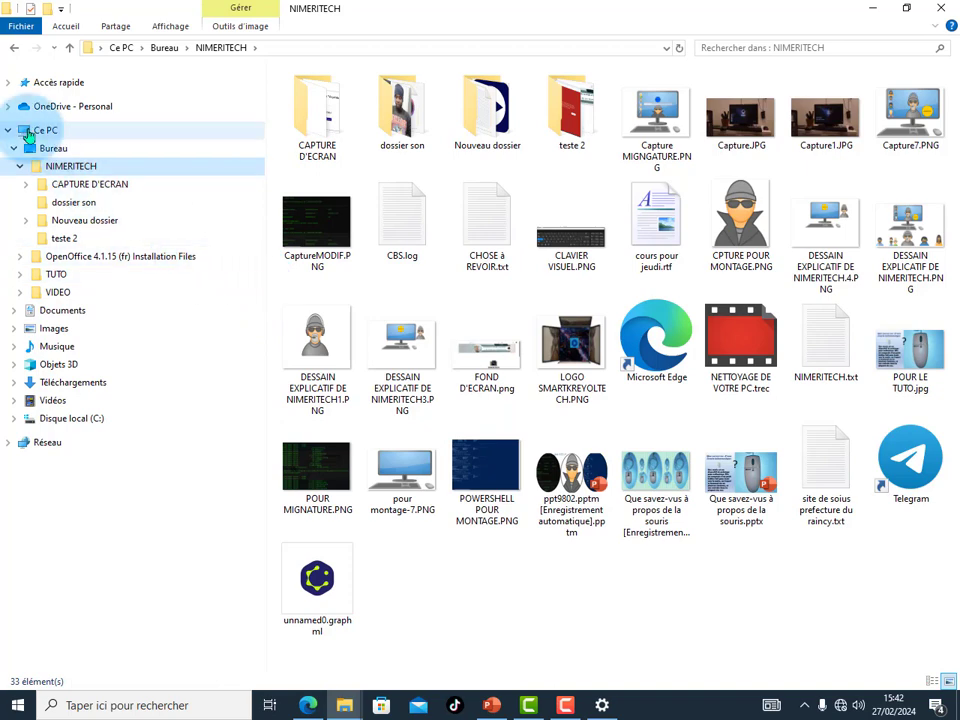
{"action": "left_click", "coordinate": [58, 149]}
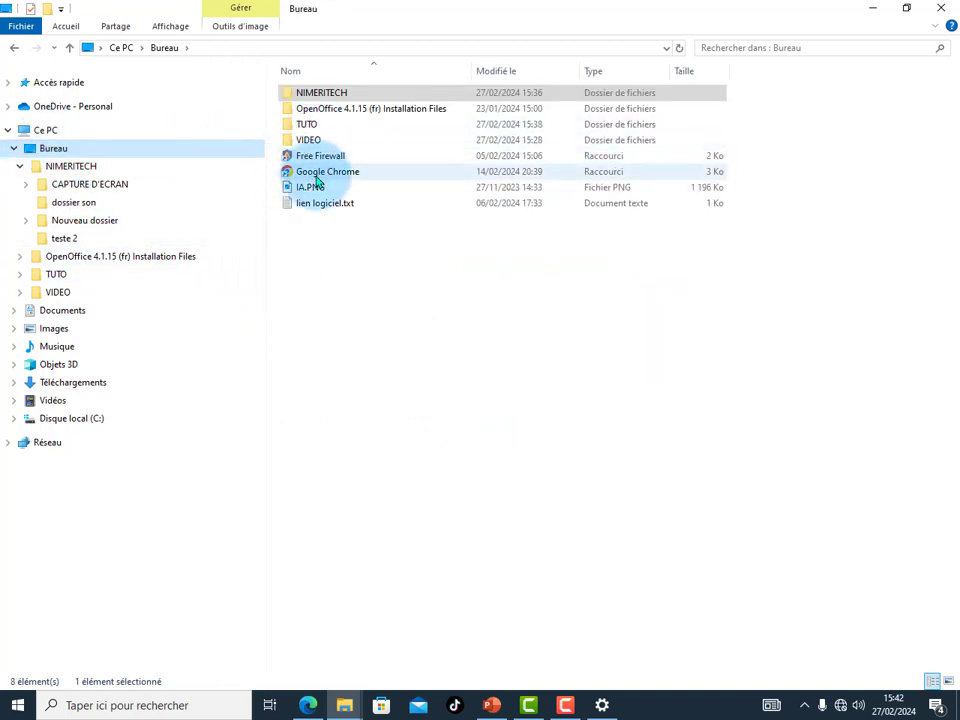
{"action": "double_click", "coordinate": [307, 141]}
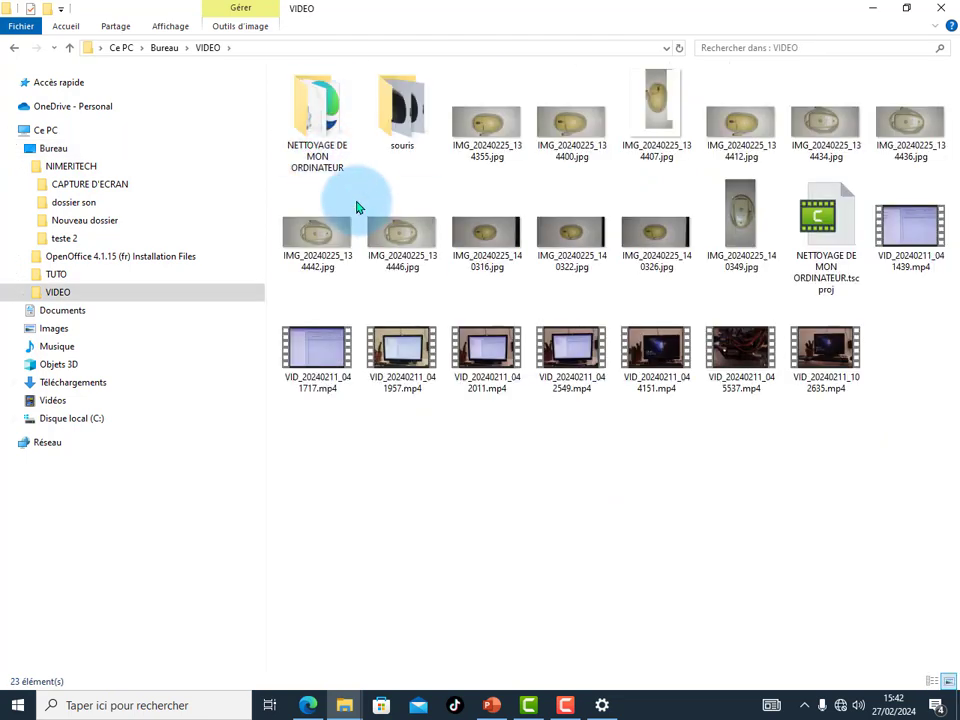
{"action": "double_click", "coordinate": [395, 118]}
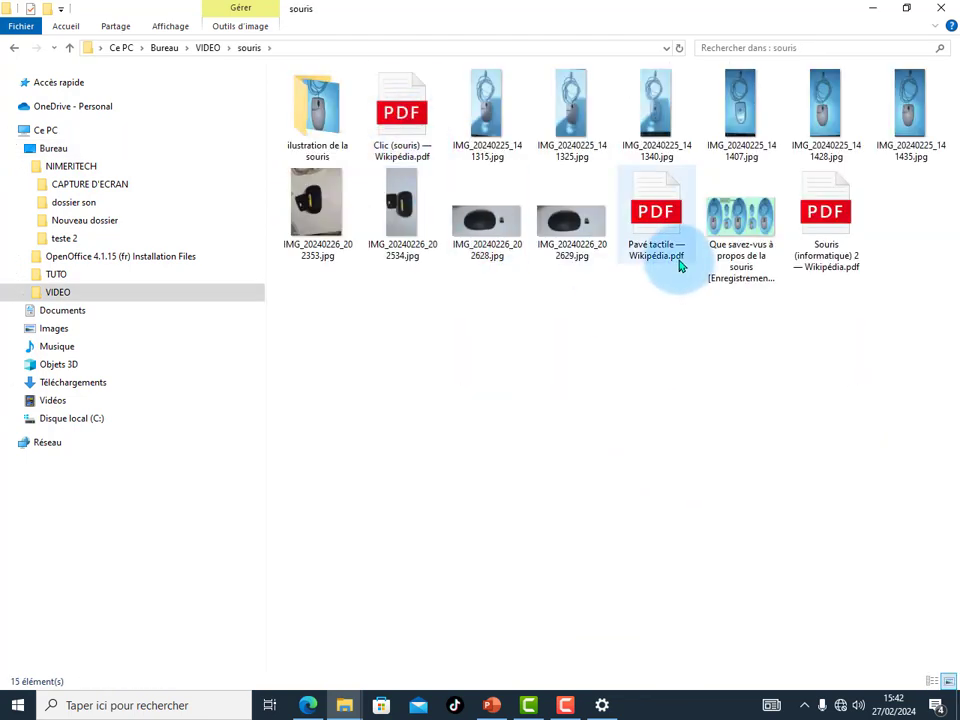
Open the file Souris (informatique) 2— Wikipédia.pdf with Microsoft Edge
{"action": "right_click", "coordinate": [830, 234]}
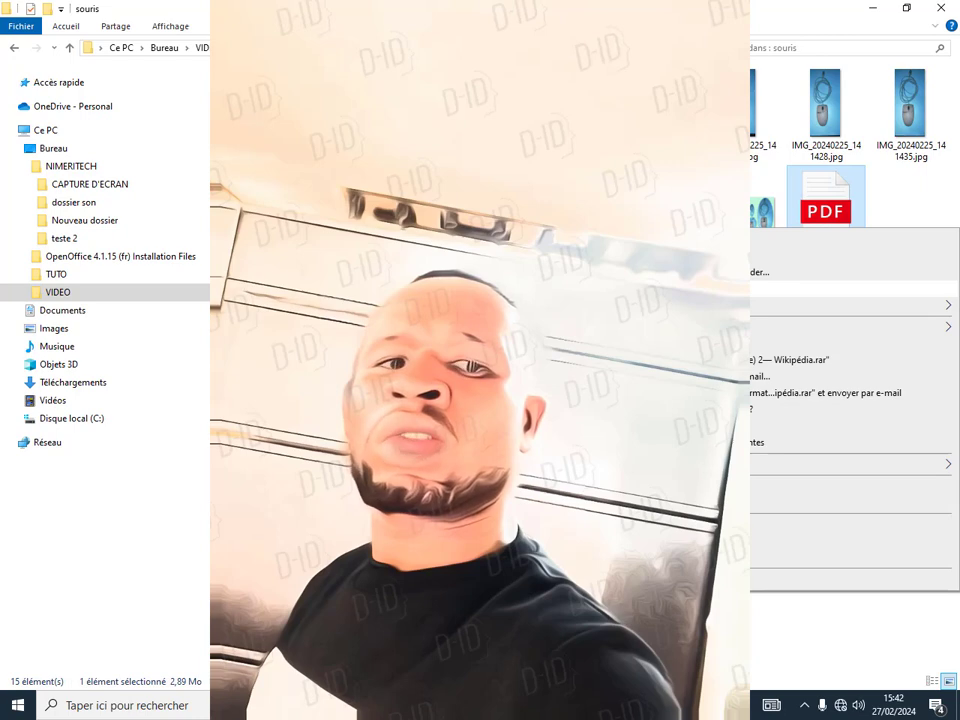
{"action": "mouse_move", "coordinate": [650, 305]}
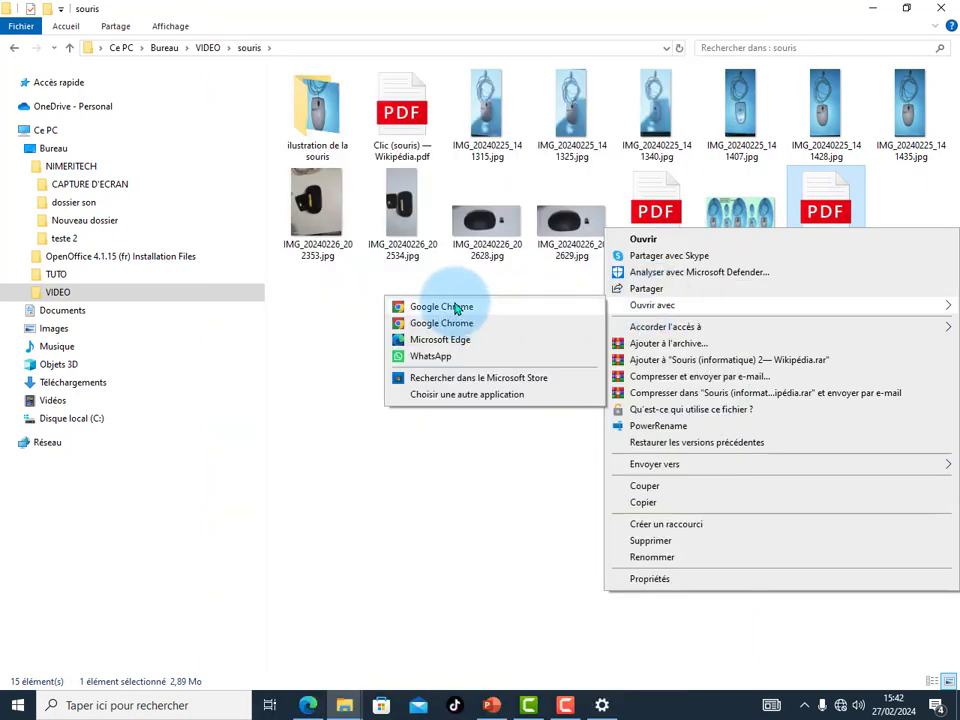
{"action": "left_click", "coordinate": [443, 345]}
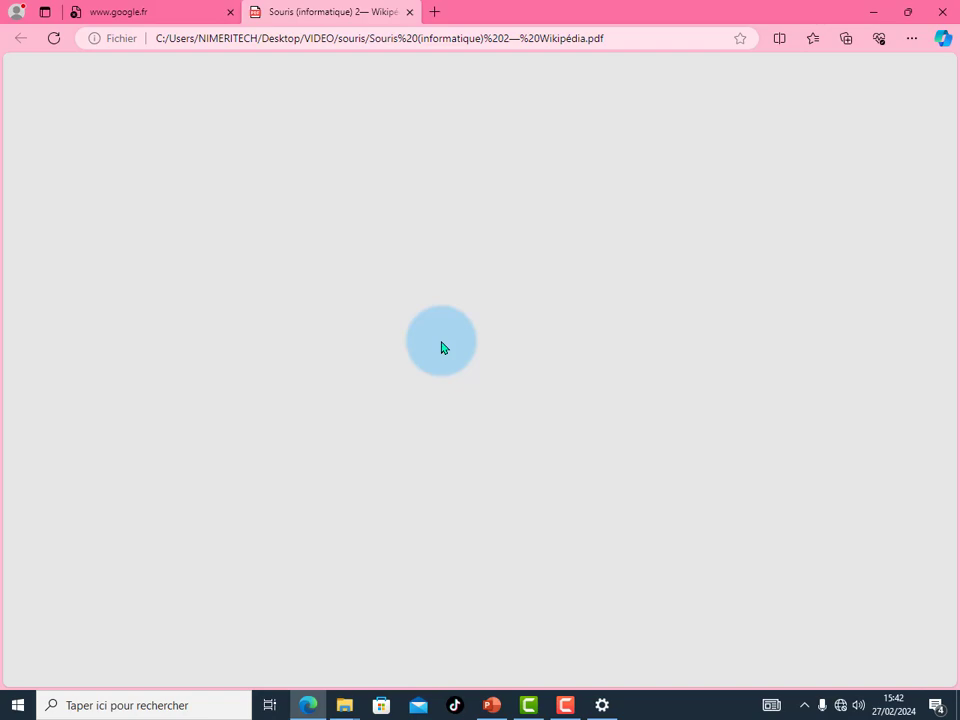
Look through the PDF about the computer mouse, from its last pages back to the beginning and forward again with automatic scrolling
{"action": "scroll", "coordinate": [445, 349], "scroll_direction": "down", "scroll_amount": 2}
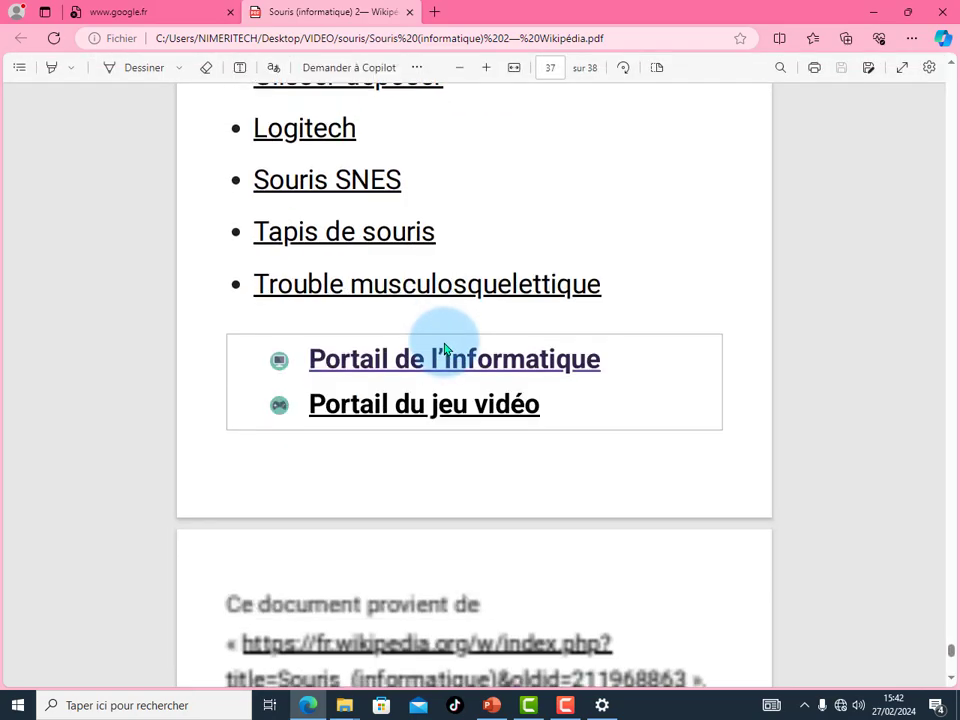
{"action": "scroll", "coordinate": [445, 349], "scroll_direction": "down", "scroll_amount": 5}
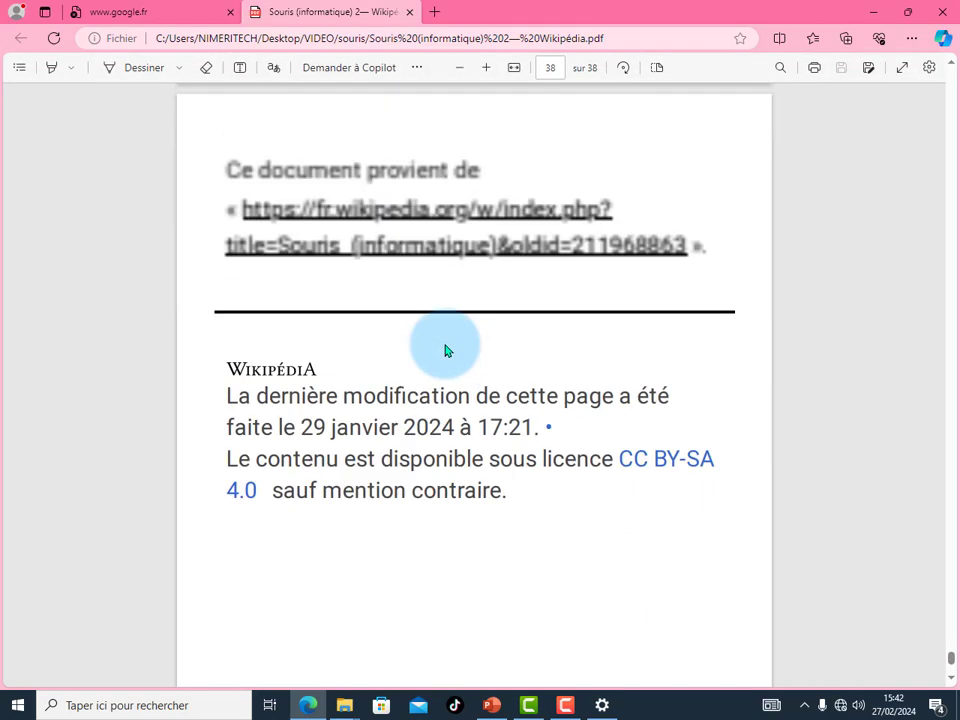
{"action": "scroll", "coordinate": [445, 349], "scroll_direction": "up", "scroll_amount": 4}
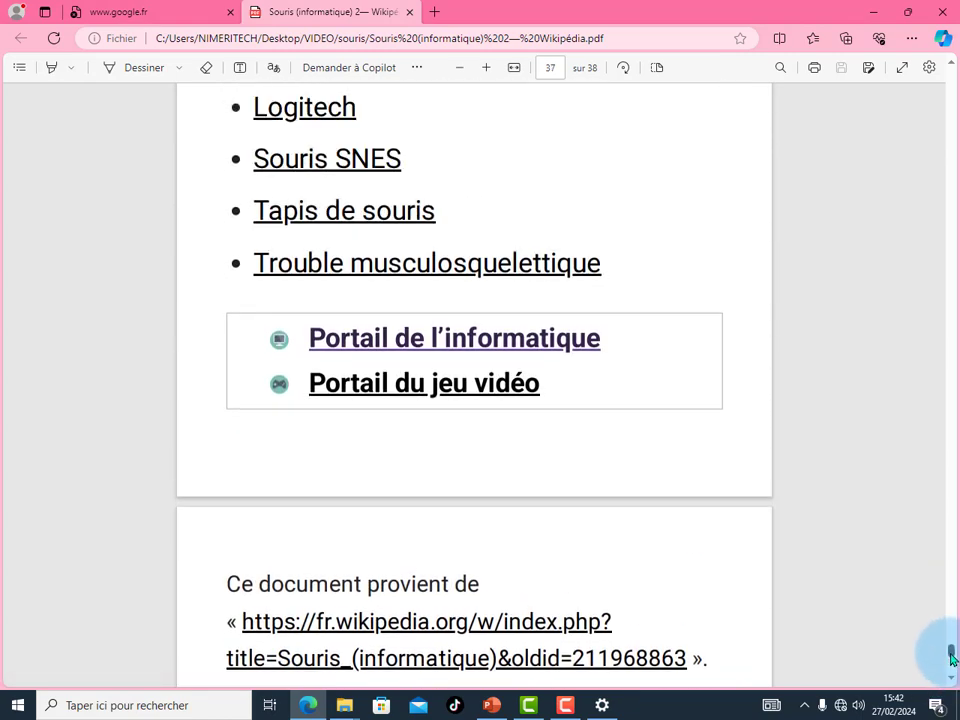
{"action": "left_click_drag", "start_coordinate": [952, 660], "coordinate": [912, 97]}
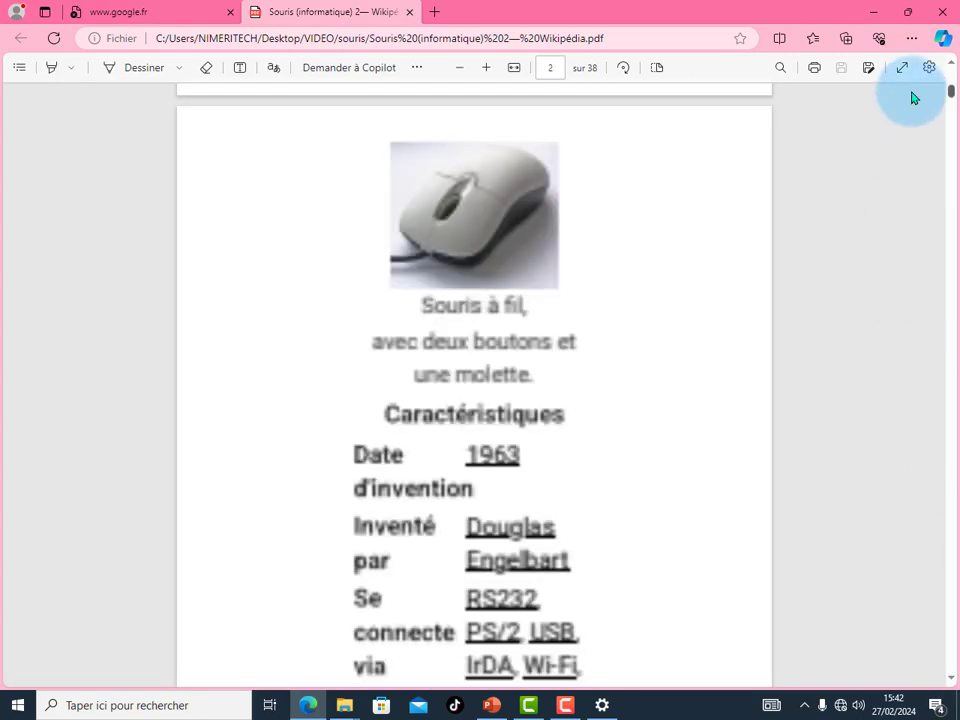
{"action": "scroll", "coordinate": [912, 97], "scroll_direction": "up", "scroll_amount": 2}
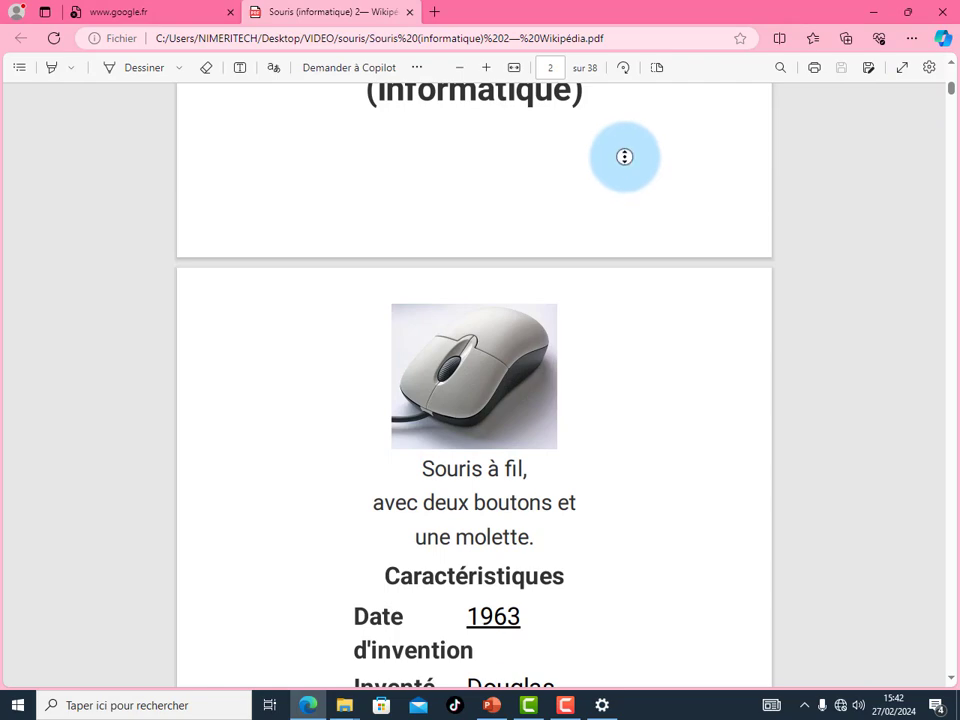
{"action": "scroll", "coordinate": [632, 165], "scroll_direction": "down", "scroll_amount": 6}
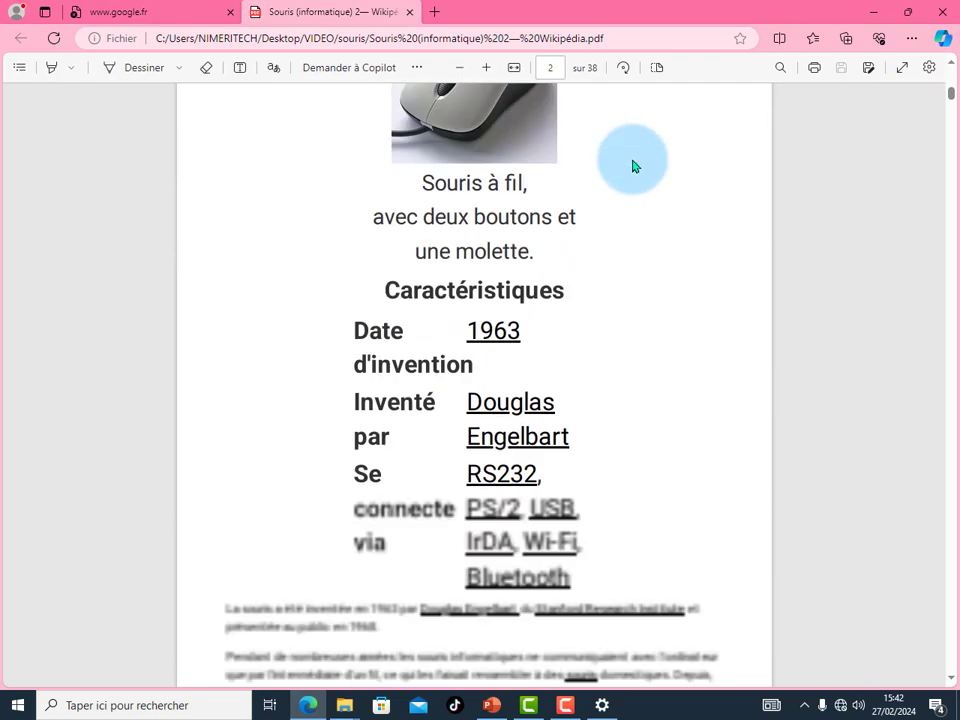
{"action": "scroll", "coordinate": [632, 165], "scroll_direction": "down", "scroll_amount": 2}
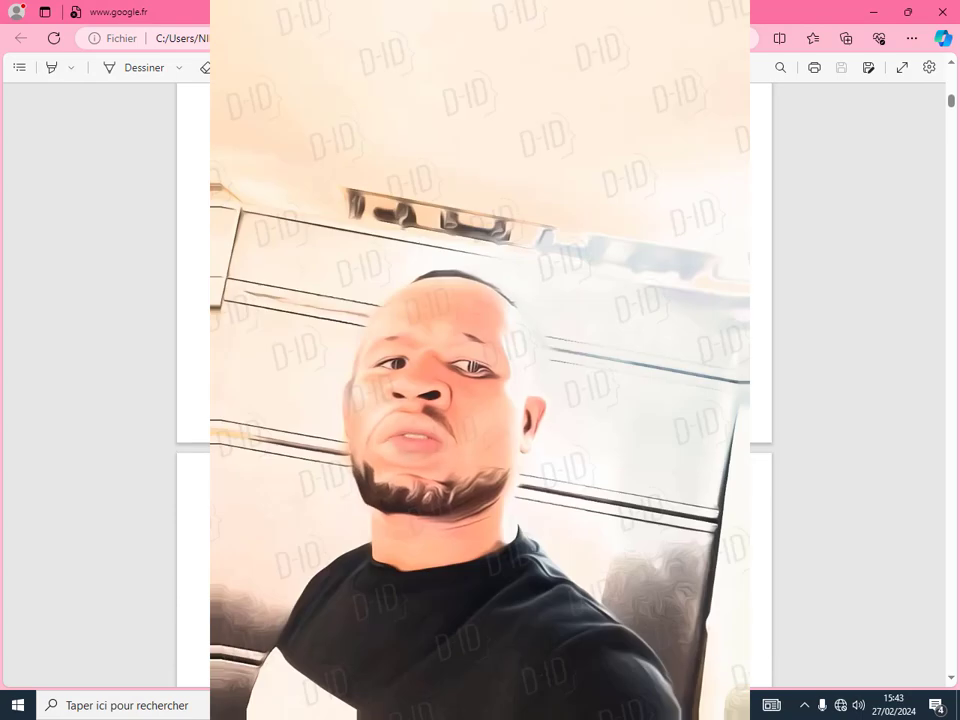
{"action": "scroll", "coordinate": [632, 165], "scroll_direction": "down", "scroll_amount": 2}
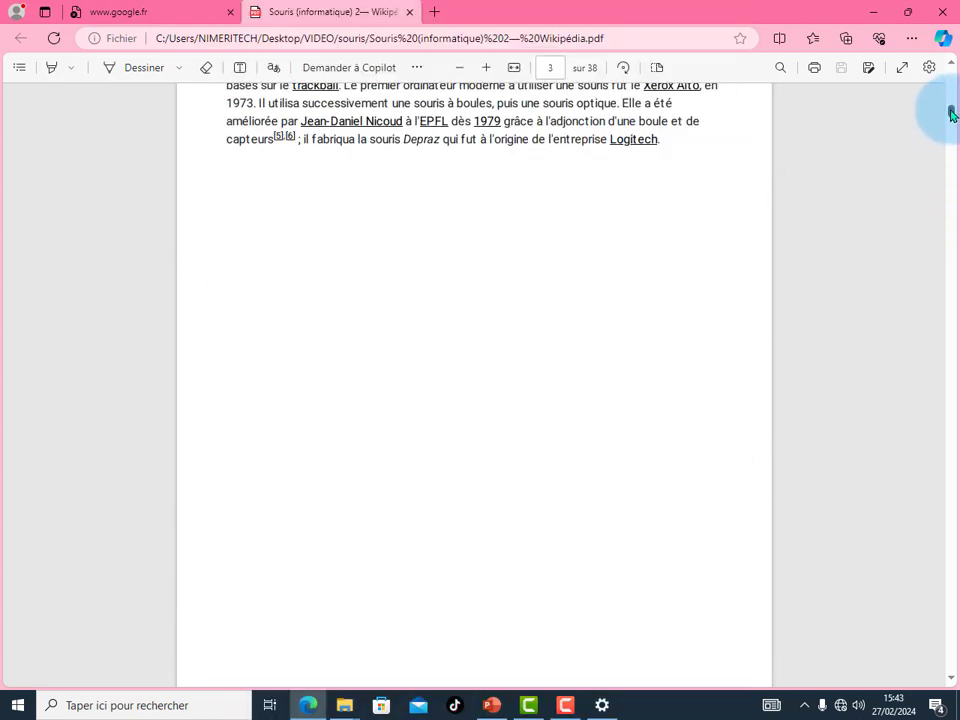
{"action": "left_click_drag", "start_coordinate": [950, 113], "coordinate": [953, 80]}
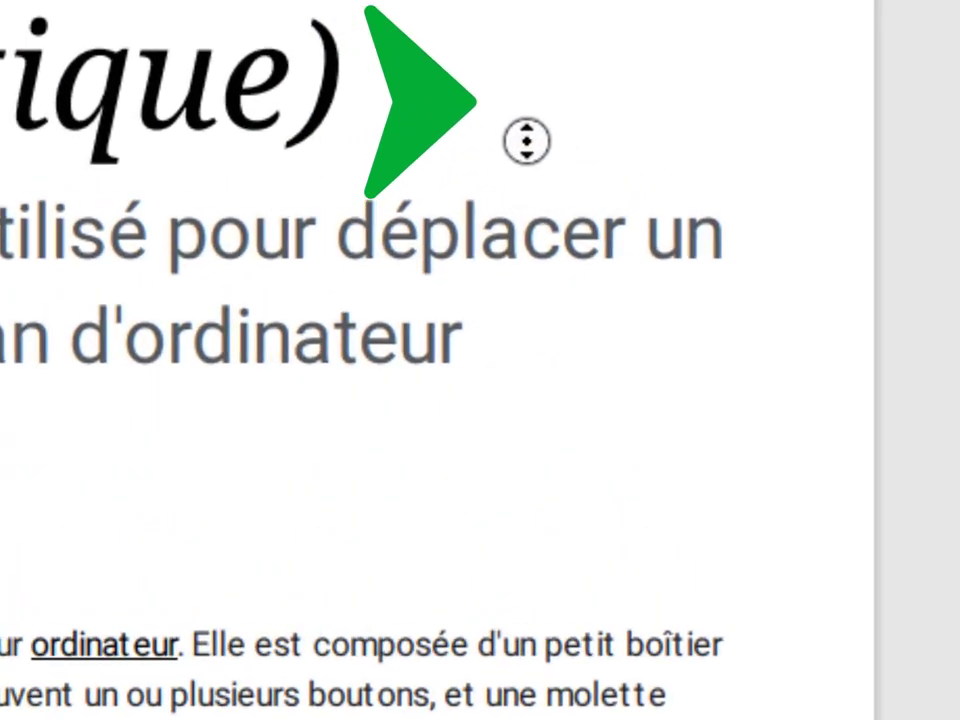
{"action": "left_click", "coordinate": [647, 140]}
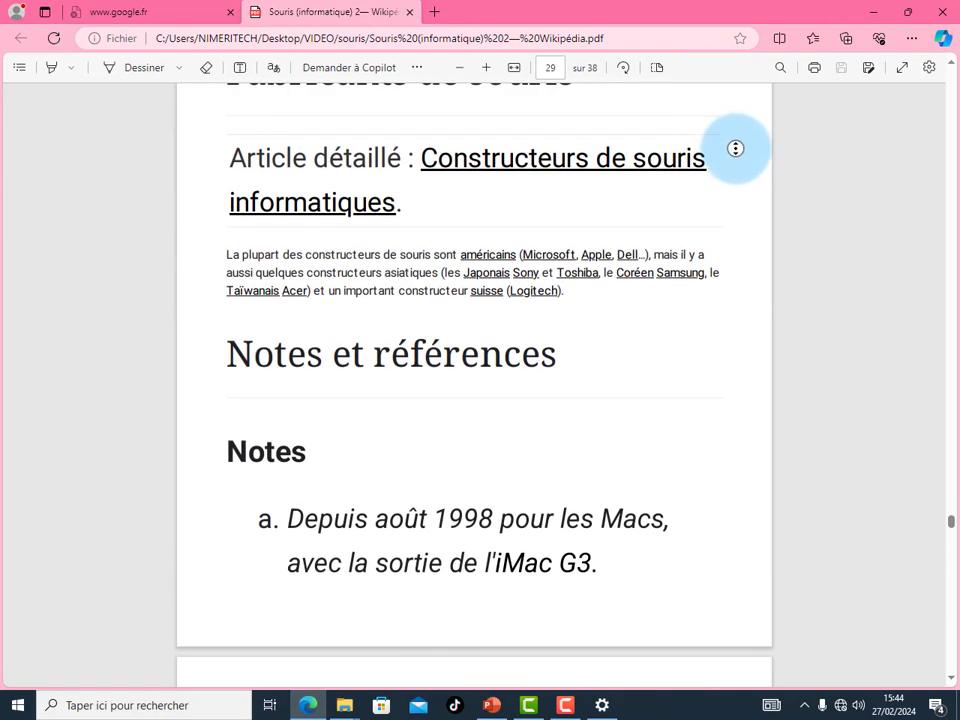
Close Microsoft Edge and the souris folder window, and briefly view the desktop's VIDEO folder before closing it
{"action": "left_click", "coordinate": [942, 16]}
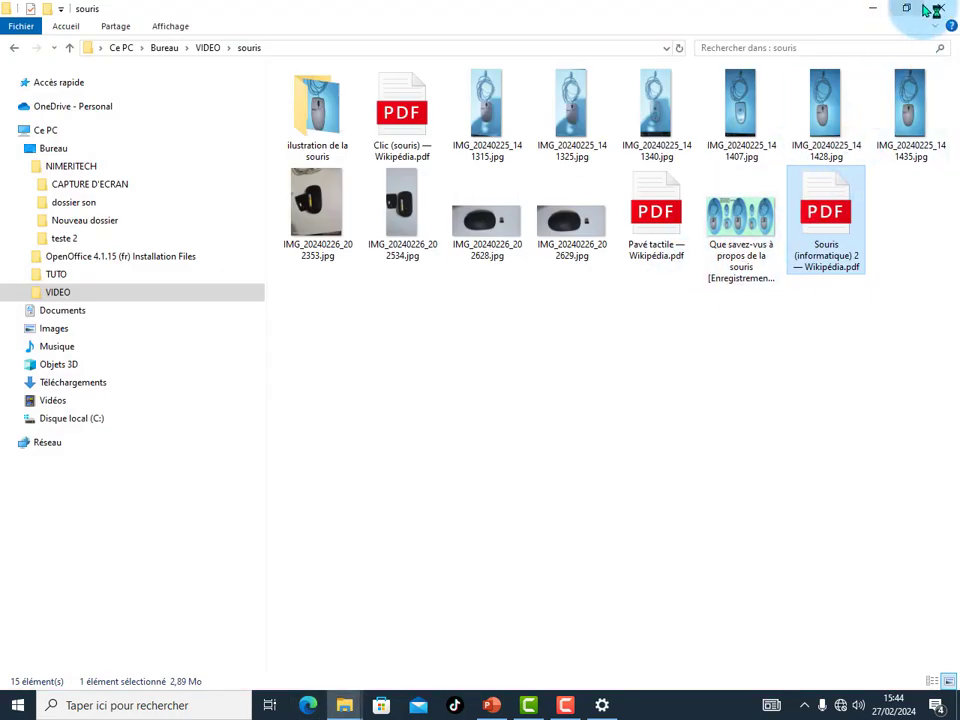
{"action": "left_click", "coordinate": [941, 8]}
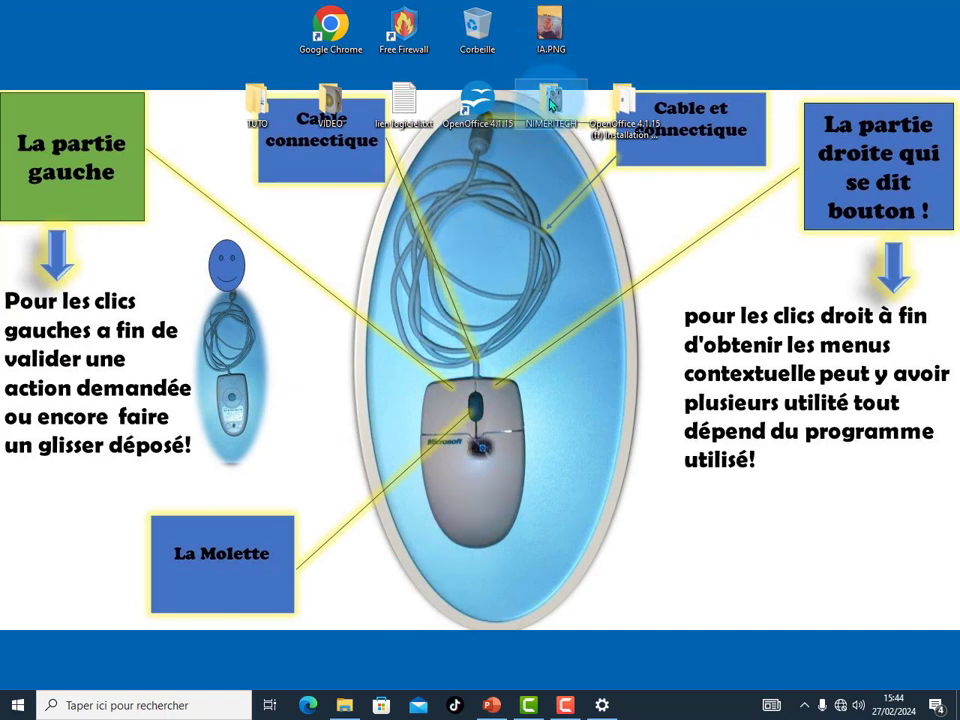
{"action": "double_click", "coordinate": [335, 103]}
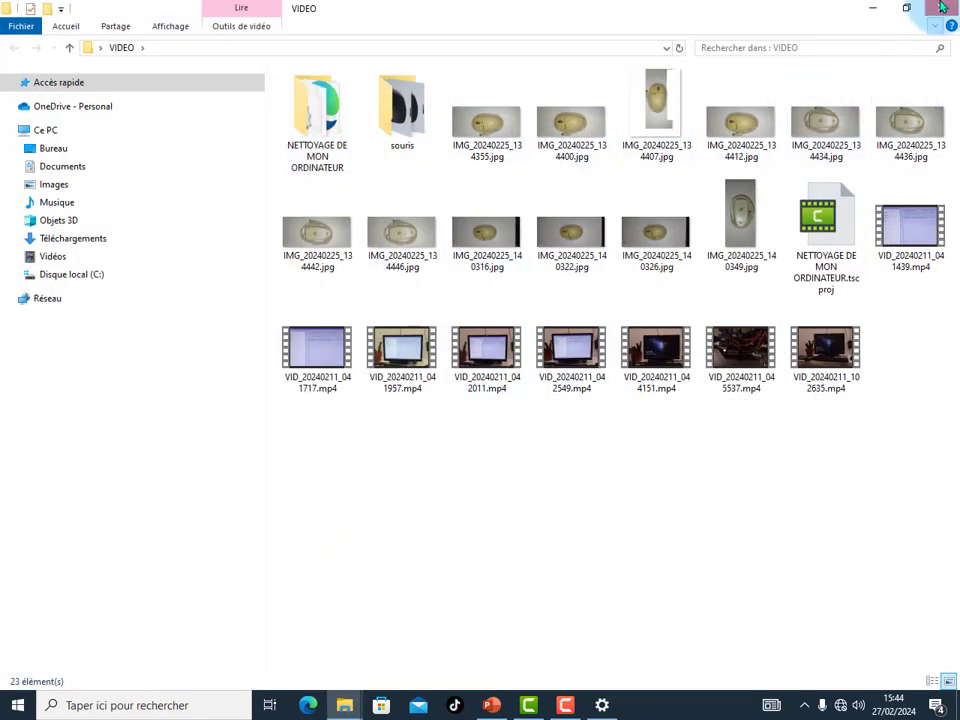
{"action": "left_click", "coordinate": [941, 8]}
Set FOND D'ECRAN.png from TUTO's Que savez-vus à propos de la souris folder as the desktop background and close the folder window
{"action": "double_click", "coordinate": [250, 103]}
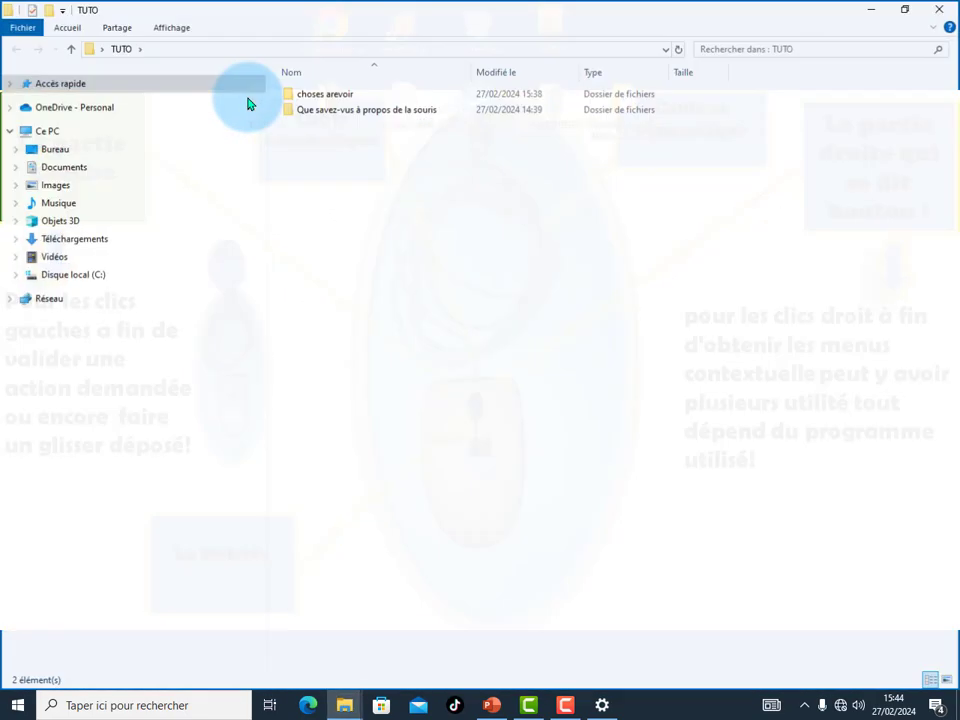
{"action": "double_click", "coordinate": [315, 109]}
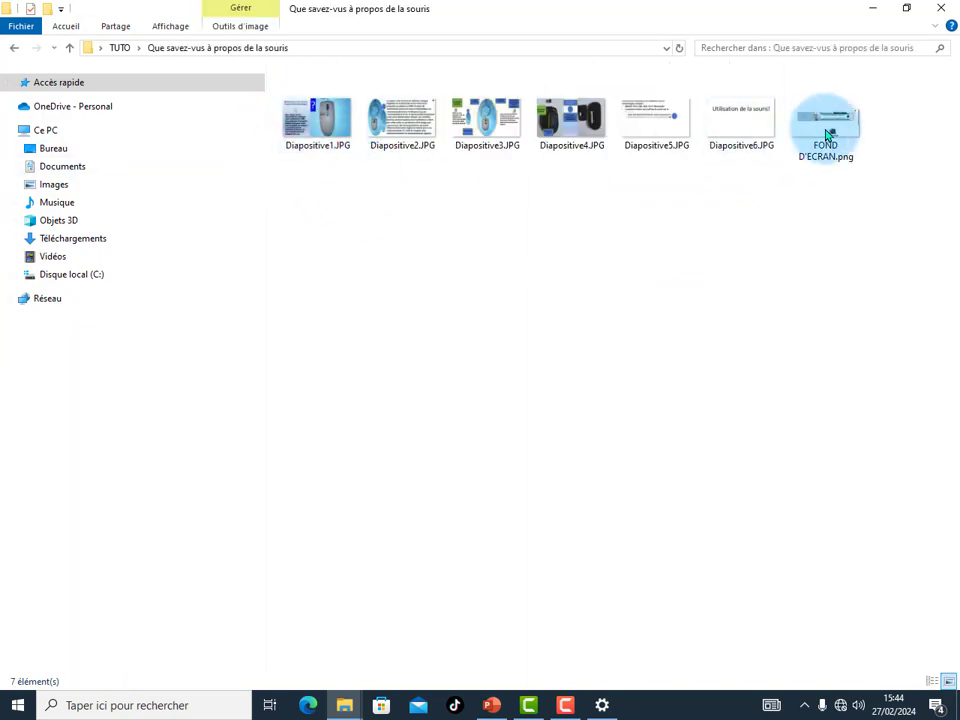
{"action": "right_click", "coordinate": [822, 121]}
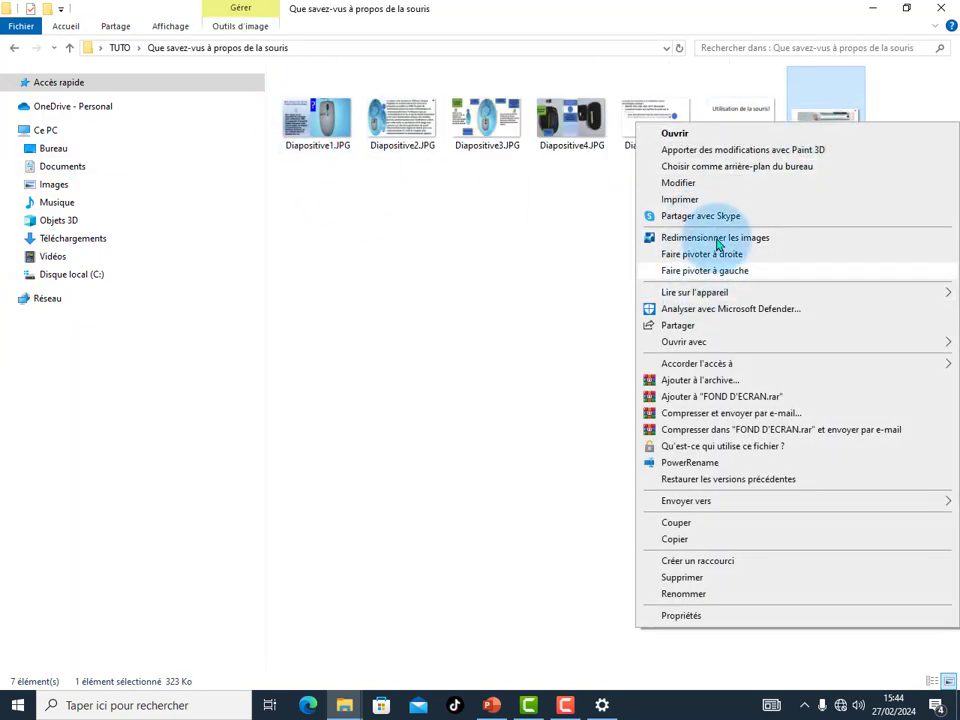
{"action": "left_click", "coordinate": [735, 167]}
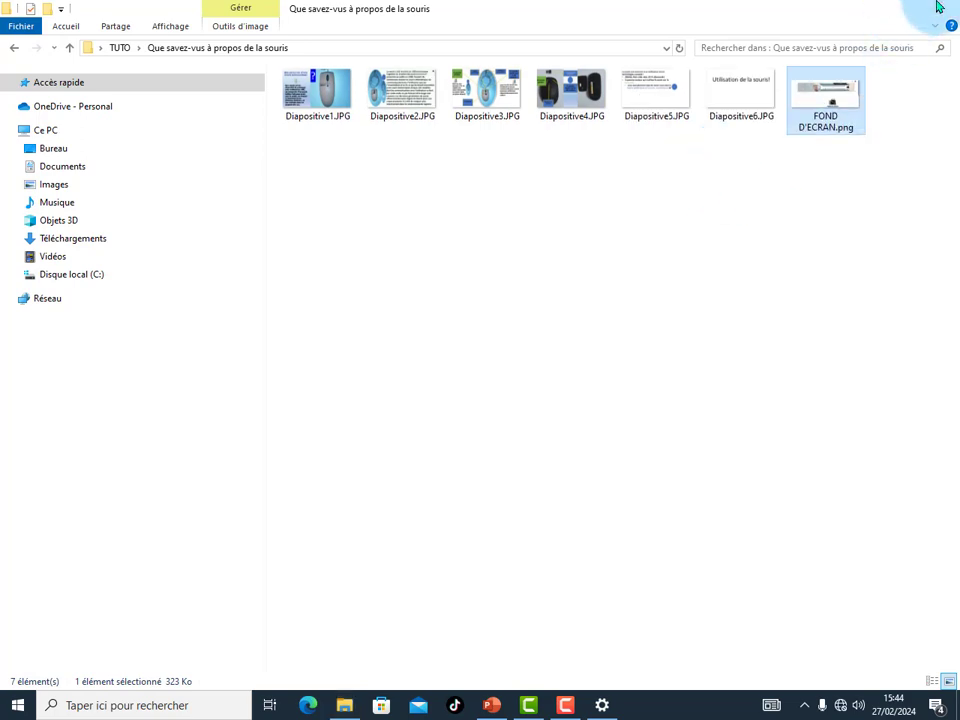
{"action": "left_click", "coordinate": [938, 7]}
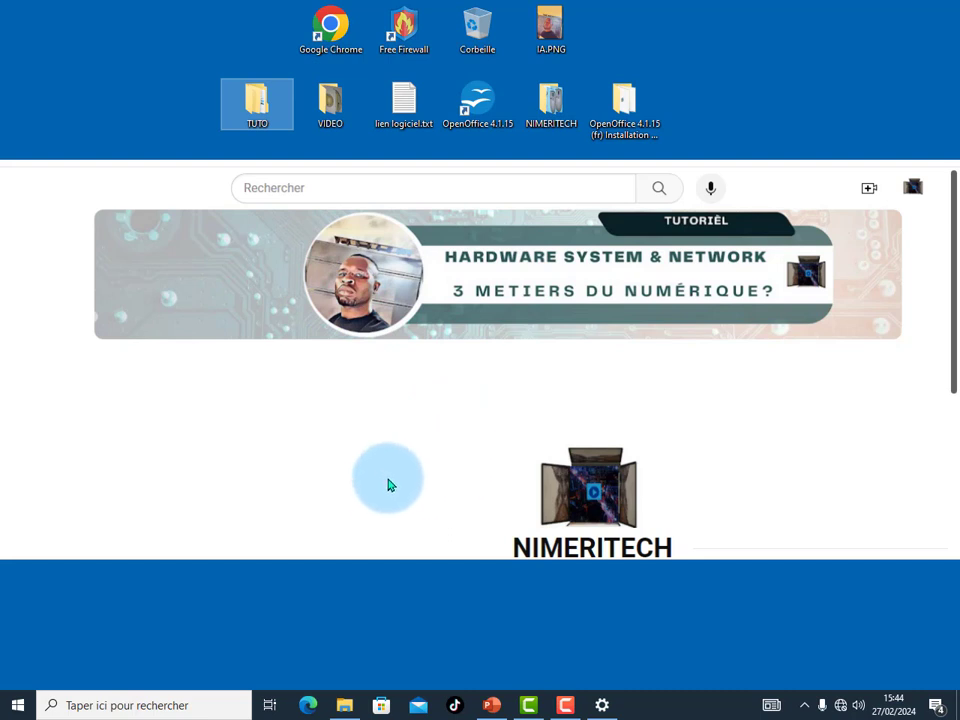
Examine the Start button's context menu, including the Arrêter ou se déconnecter options, and dismiss it
{"action": "right_click", "coordinate": [16, 709]}
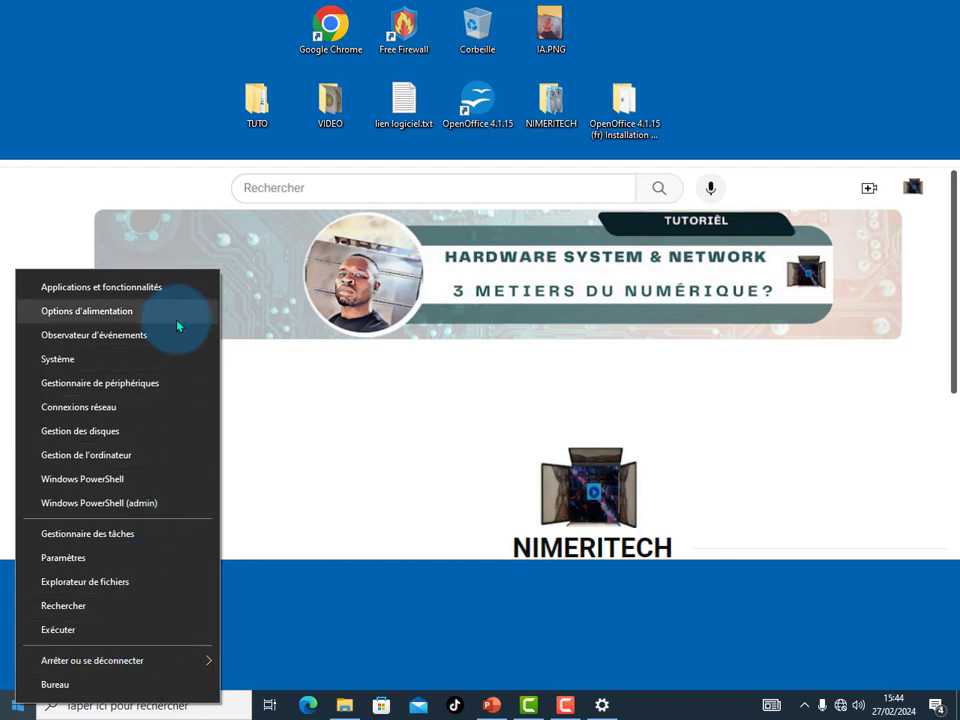
{"action": "mouse_move", "coordinate": [155, 662]}
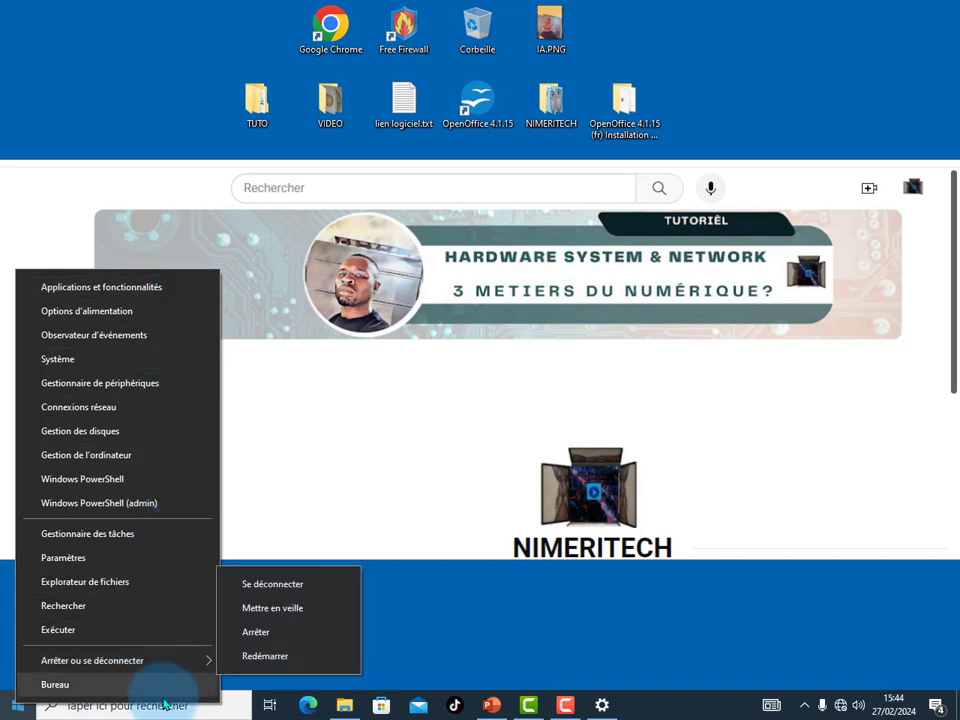
{"action": "left_click", "coordinate": [310, 397]}
{"action": "right_click", "coordinate": [20, 705]}
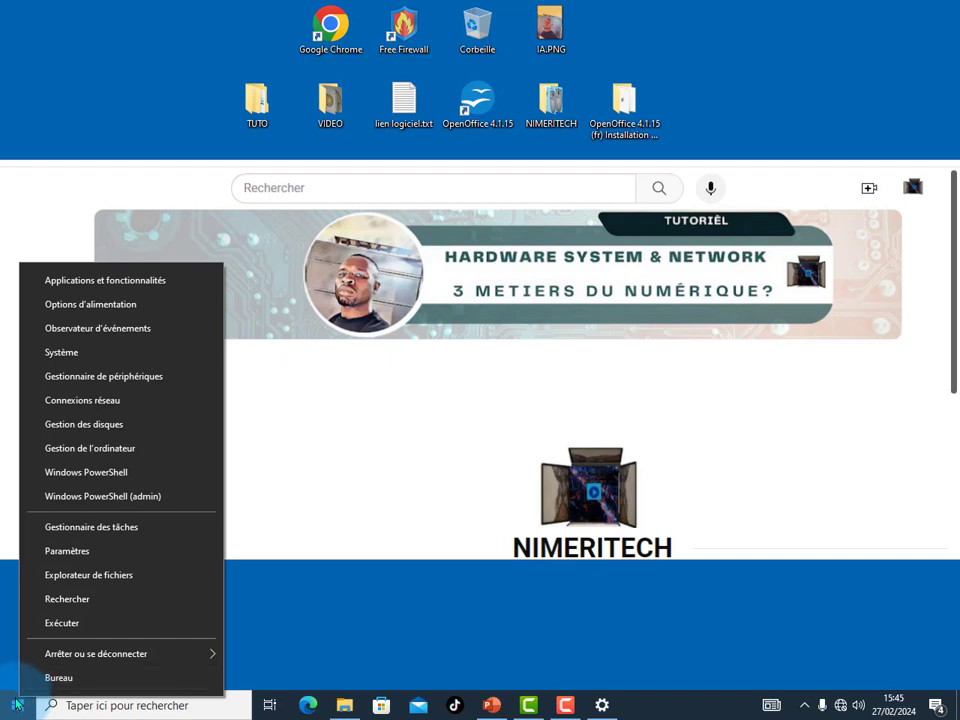
{"action": "left_click", "coordinate": [354, 405]}
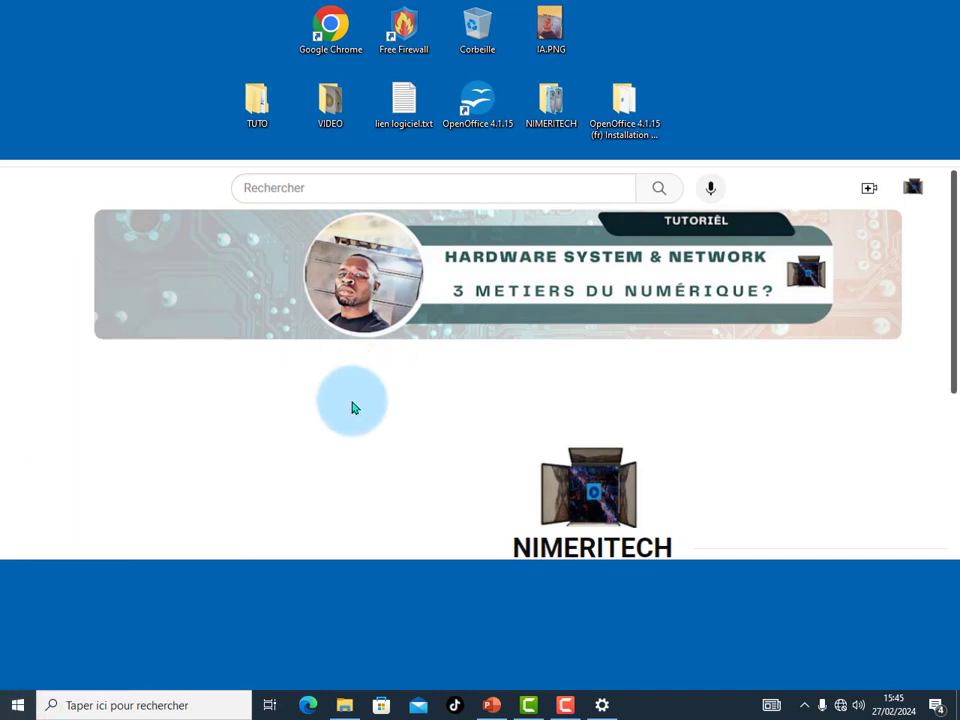
View the Start menu, the Start button's context menu and the Windows search pane, dismissing each one
{"action": "left_click", "coordinate": [18, 706]}
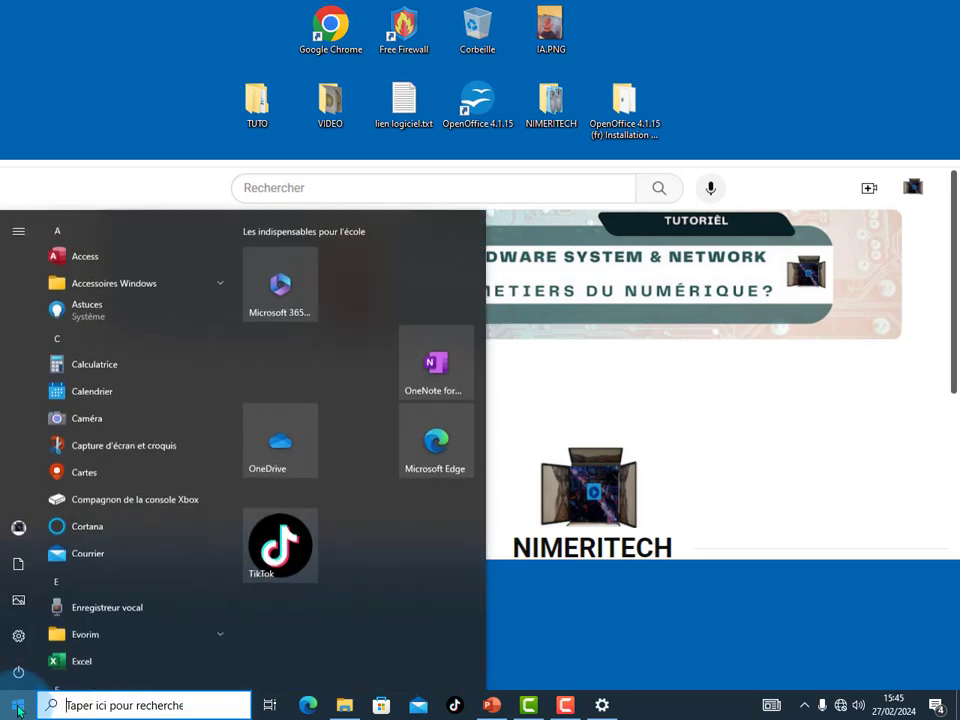
{"action": "left_click", "coordinate": [146, 103]}
{"action": "right_click", "coordinate": [18, 705]}
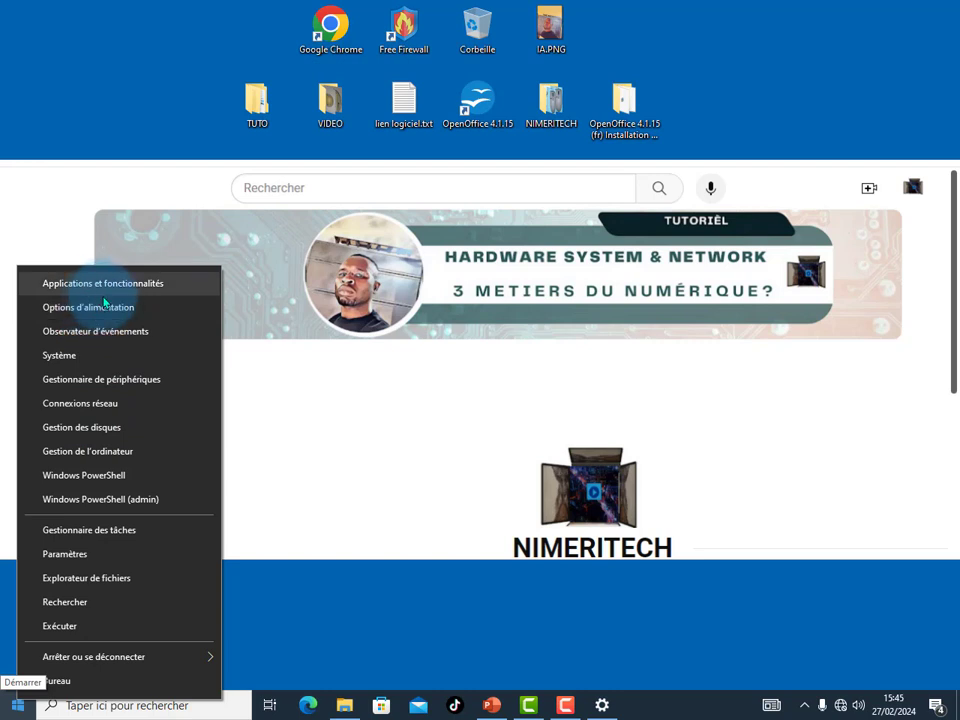
{"action": "left_click", "coordinate": [97, 708]}
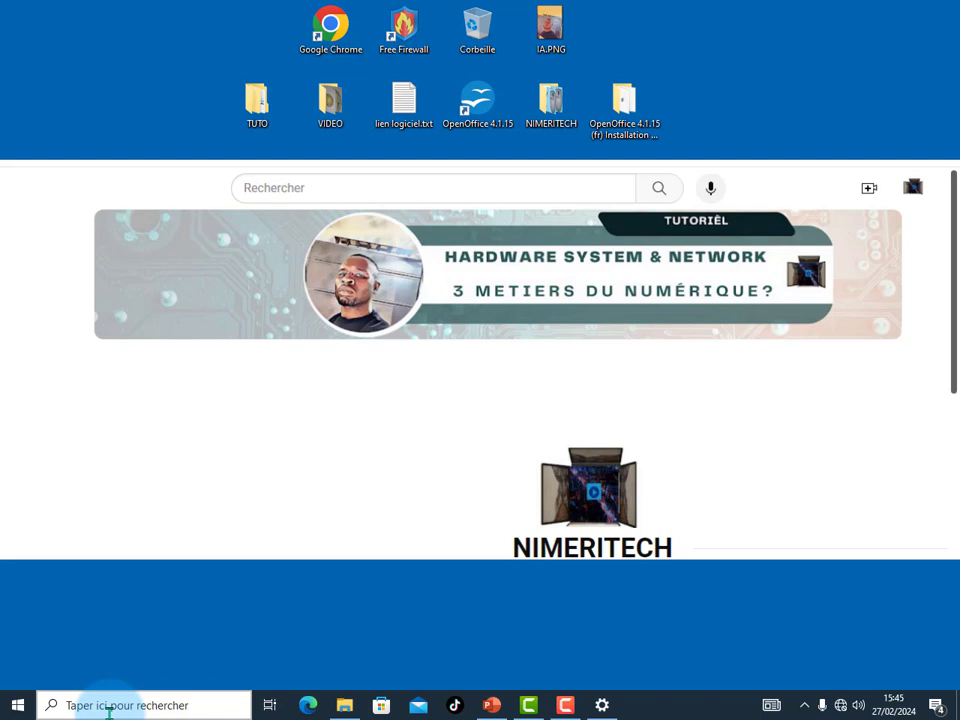
{"action": "left_click", "coordinate": [111, 706]}
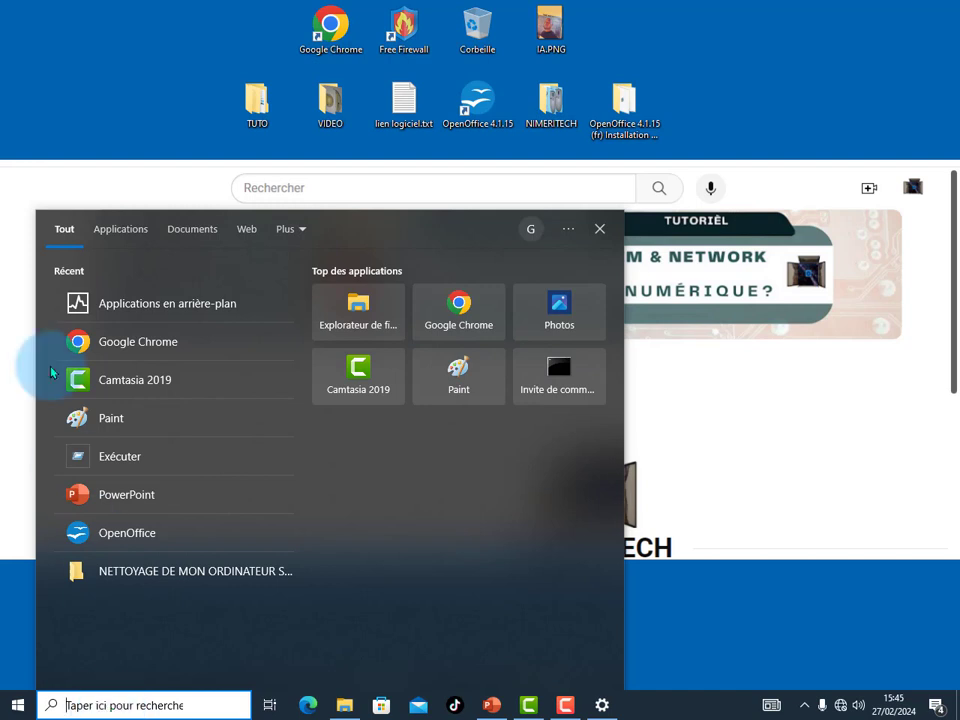
{"action": "left_click", "coordinate": [148, 105]}
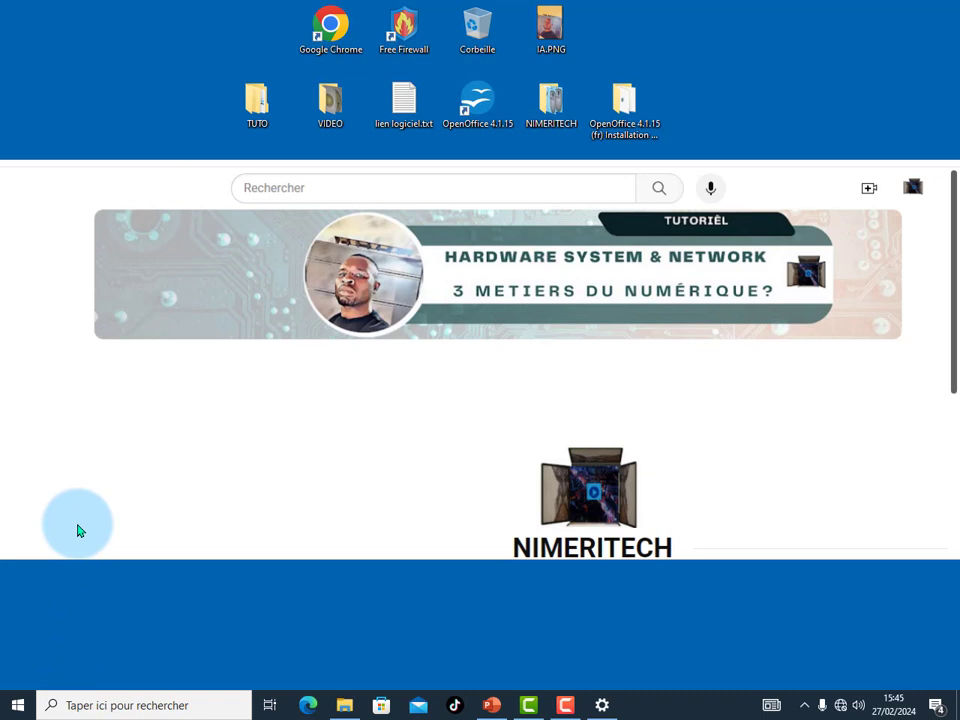
Open the Exécuter dialog, view its list of previously entered commands, and close the dialog
{"action": "key", "text": "super+r"}
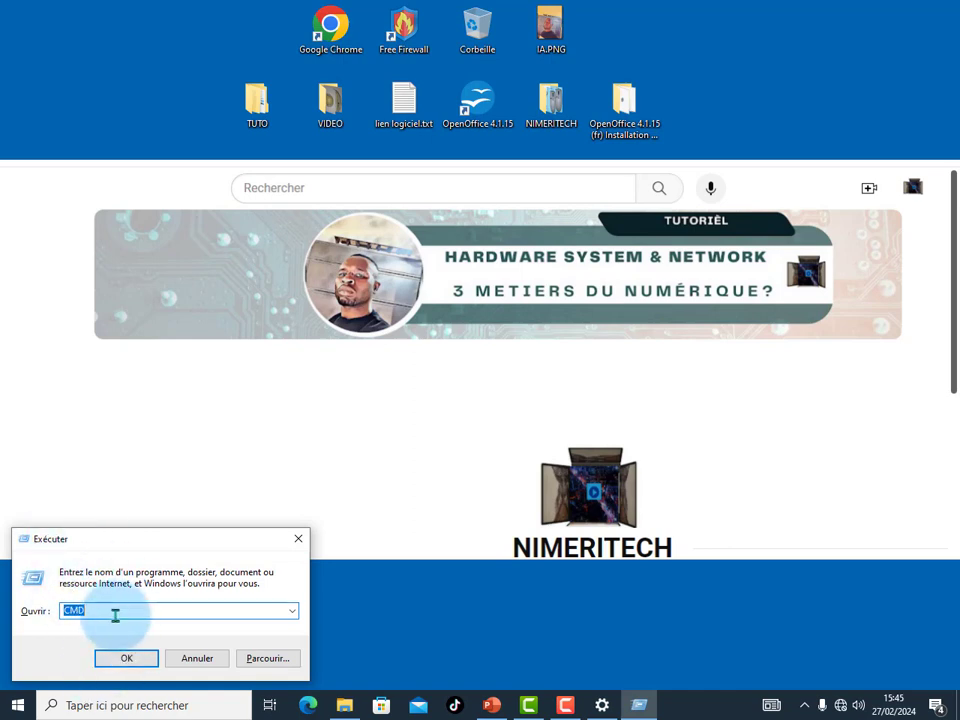
{"action": "left_click", "coordinate": [292, 612]}
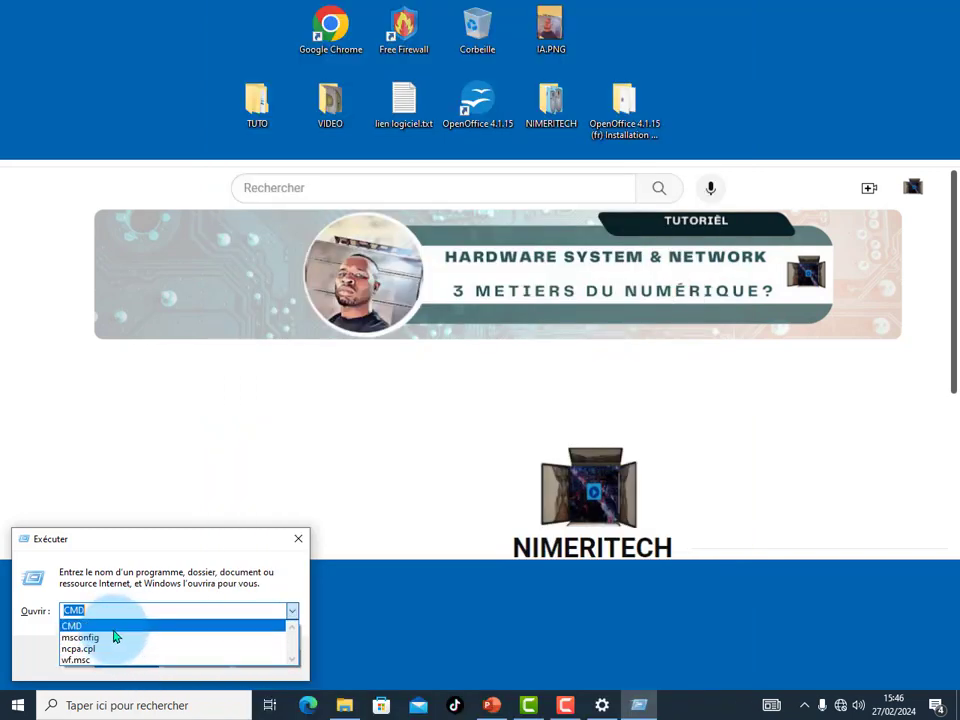
{"action": "left_click", "coordinate": [296, 541]}
{"action": "left_click", "coordinate": [296, 541]}
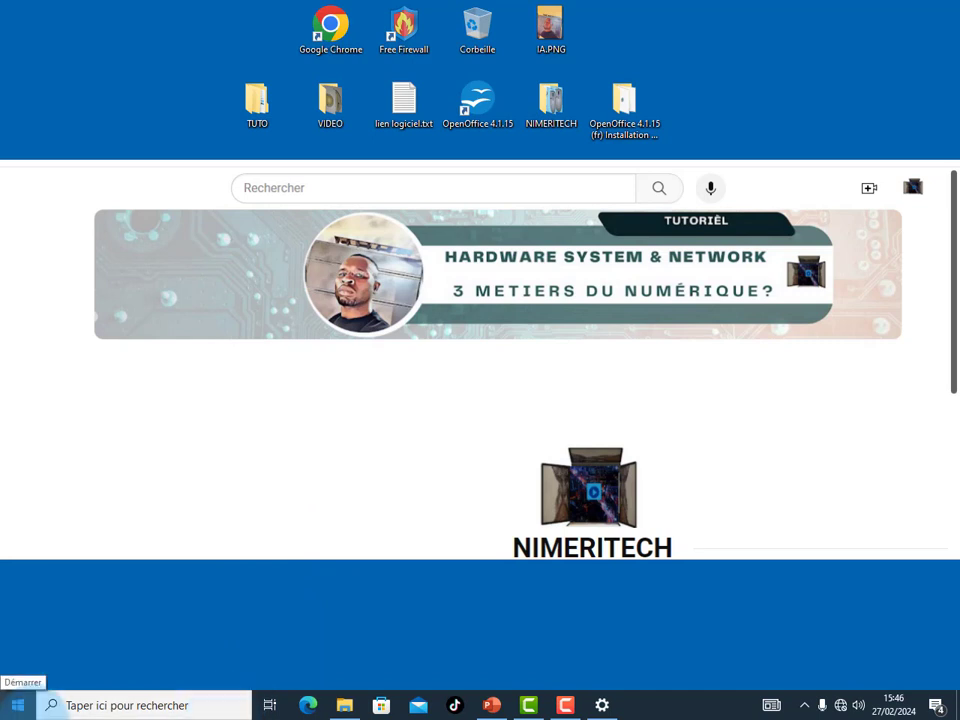
Search Windows for "exécuter", open the Exécuter system app from the results, and close its dialog
{"action": "left_click", "coordinate": [58, 709]}
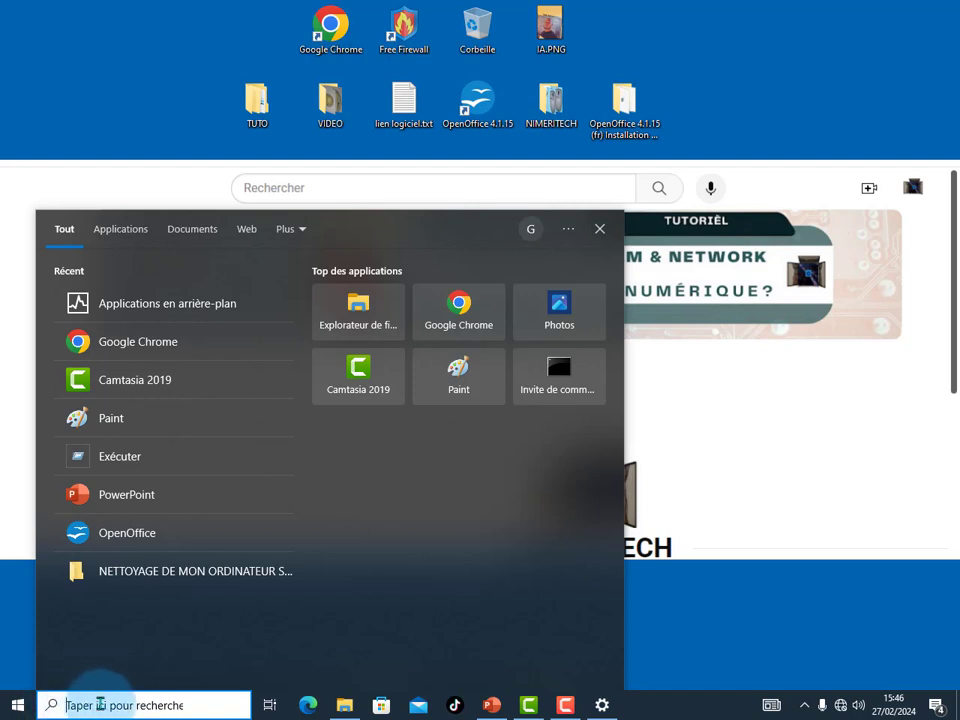
{"action": "type", "text": "e"}
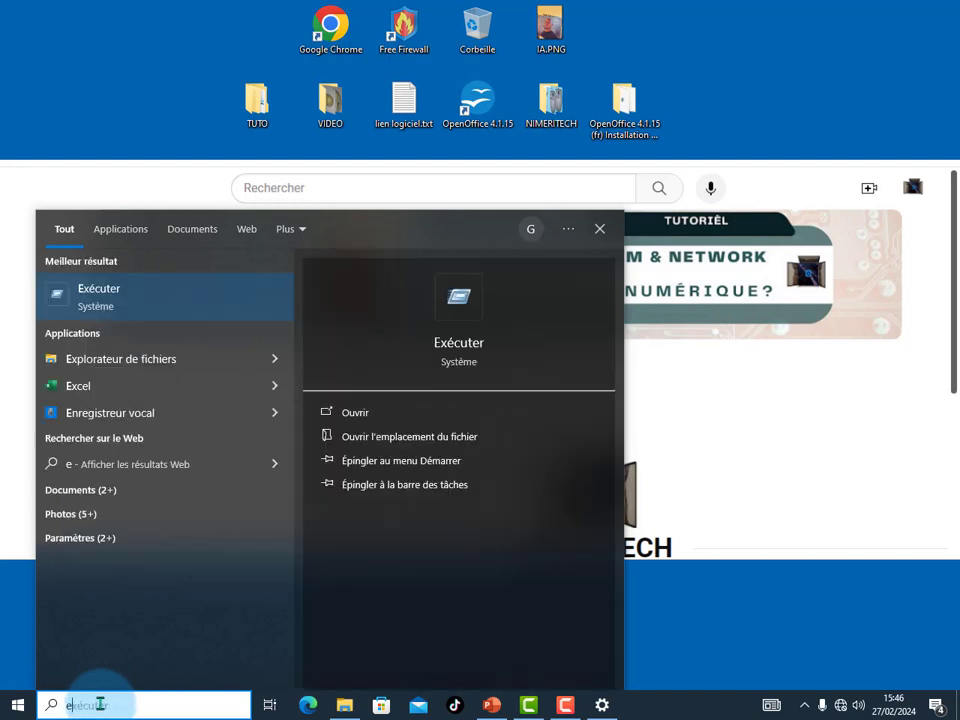
{"action": "type", "text": "x"}
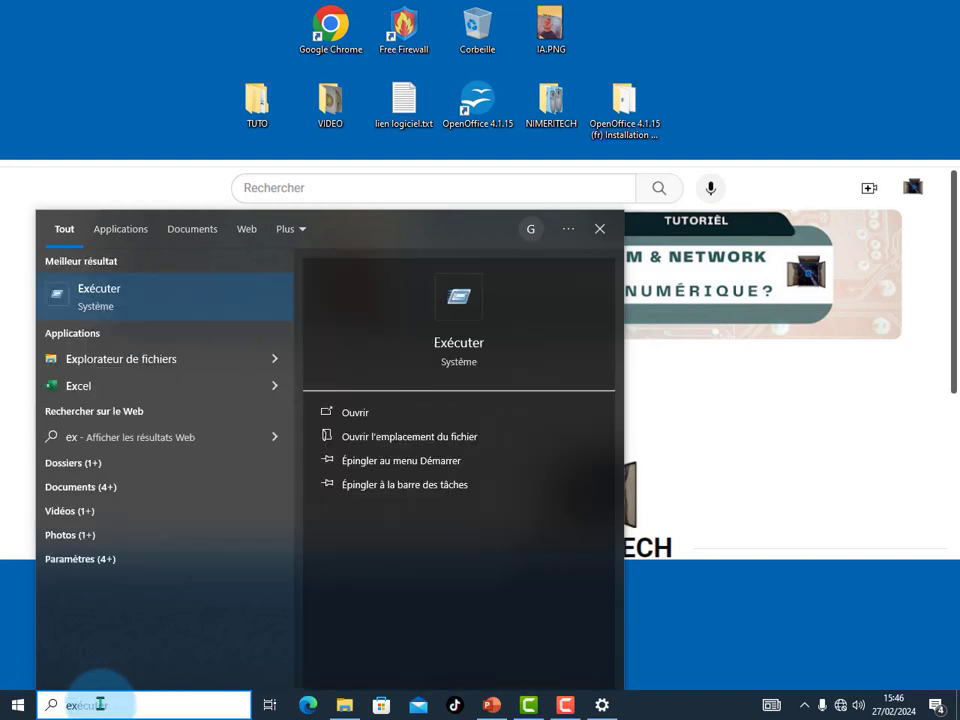
{"action": "type", "text": "é"}
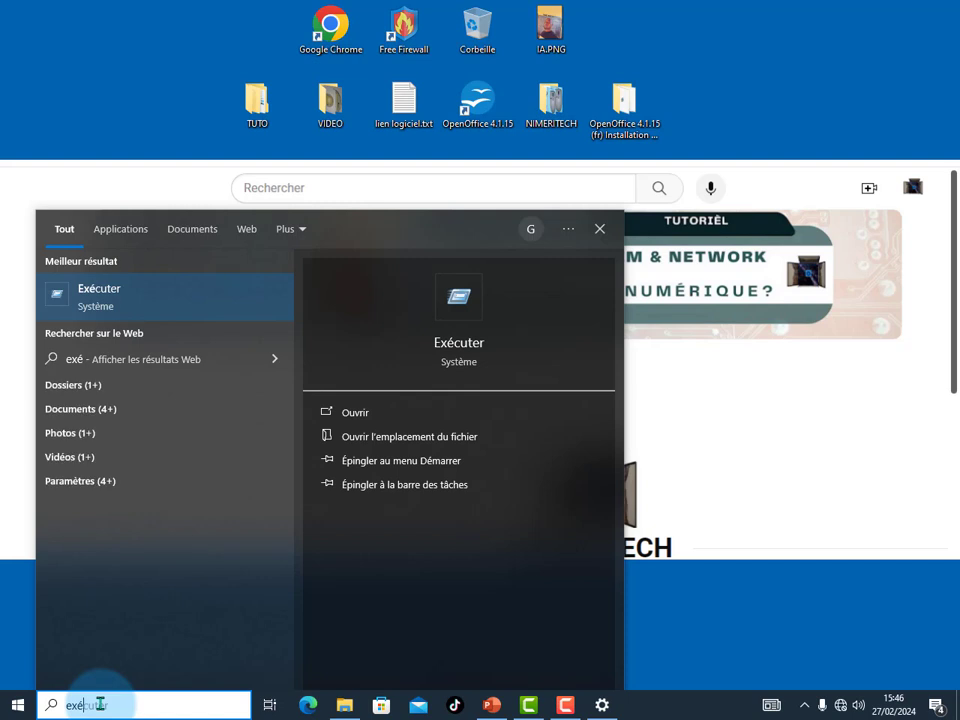
{"action": "type", "text": "cuter"}
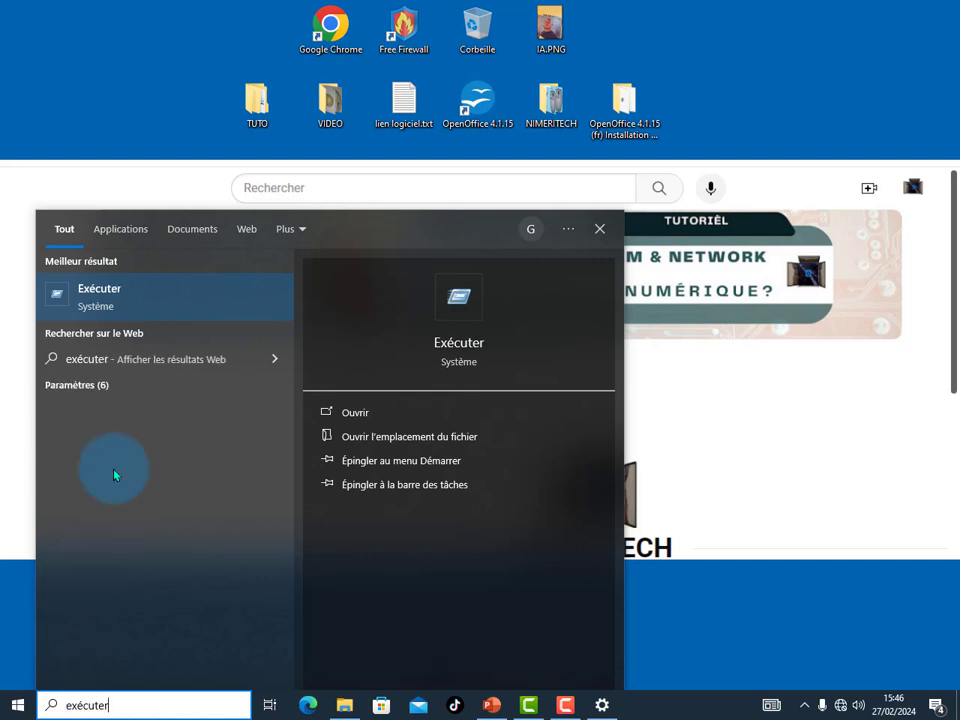
{"action": "right_click", "coordinate": [88, 289]}
{"action": "left_click", "coordinate": [82, 299]}
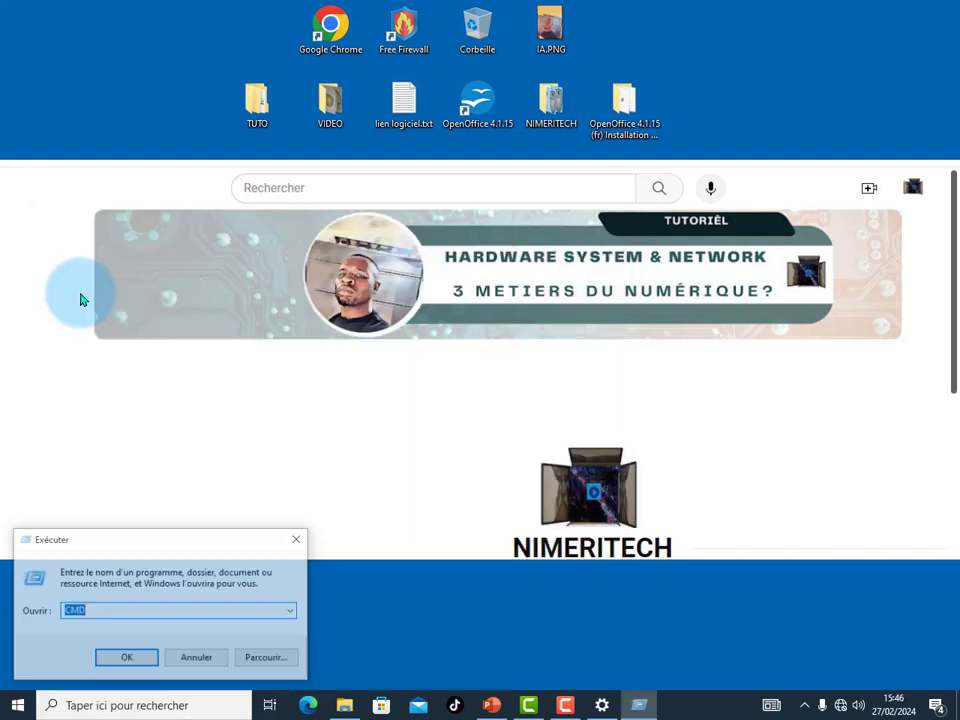
{"action": "left_click", "coordinate": [298, 539]}
Open the Exécuter dialog from the Start button's context menu and close it
{"action": "right_click", "coordinate": [18, 706]}
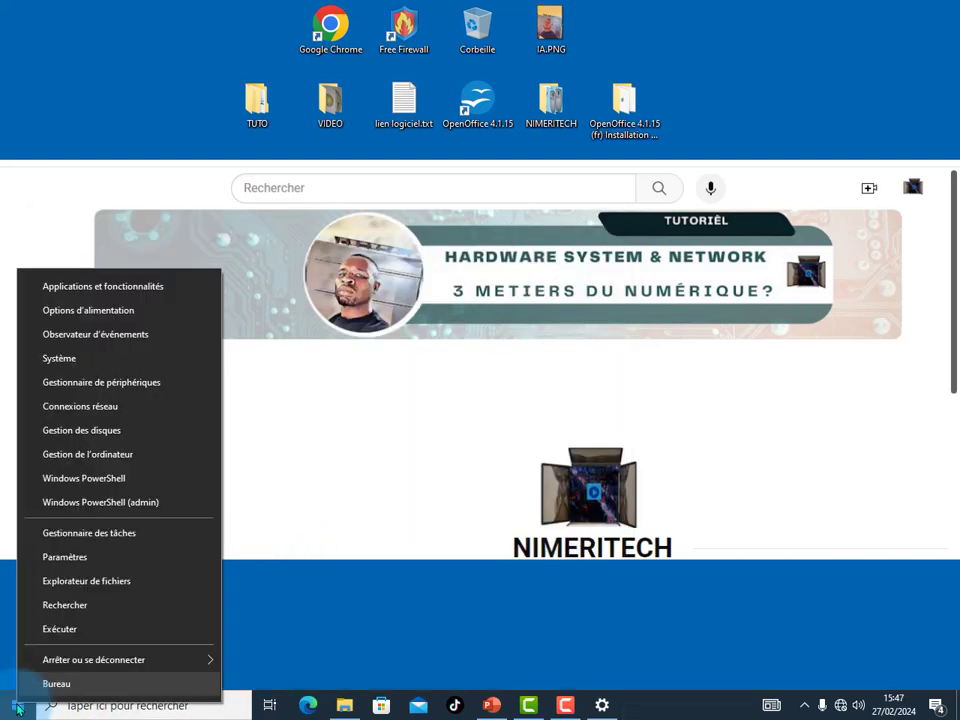
{"action": "left_click", "coordinate": [75, 633]}
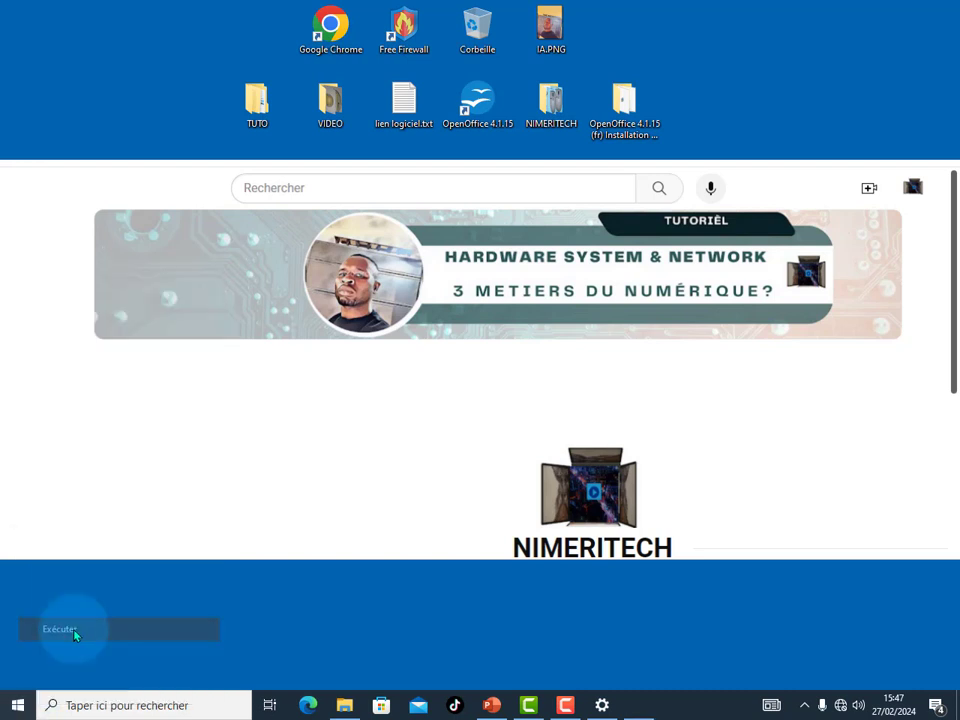
{"action": "left_click", "coordinate": [297, 540]}
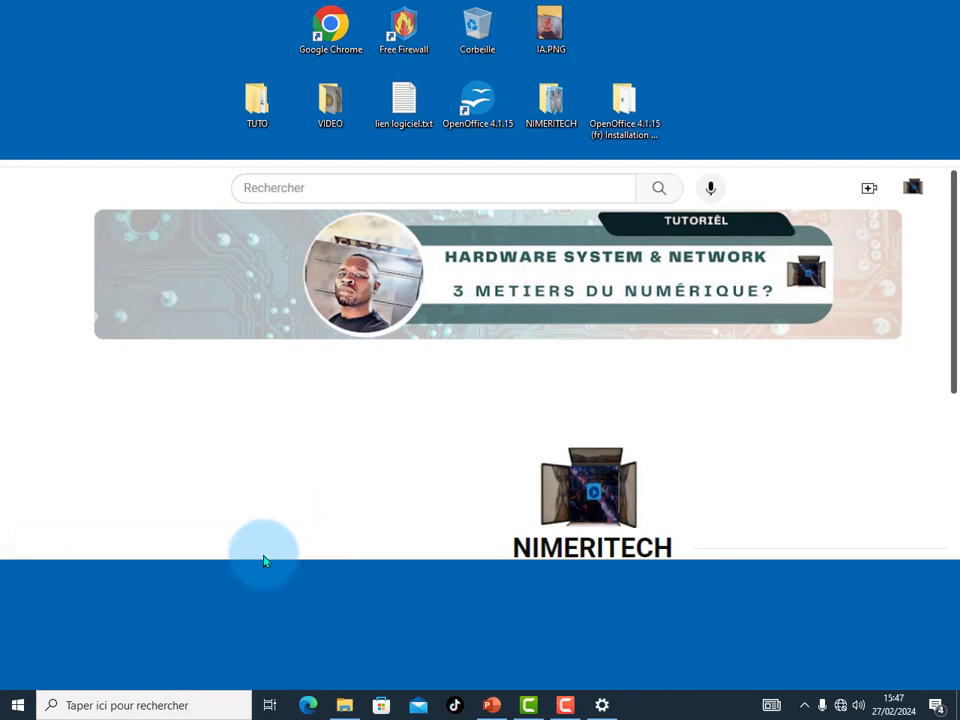
View and dismiss the Start button's context menu, and use it again to open Exécuter before closing the dialog
{"action": "right_click", "coordinate": [20, 710]}
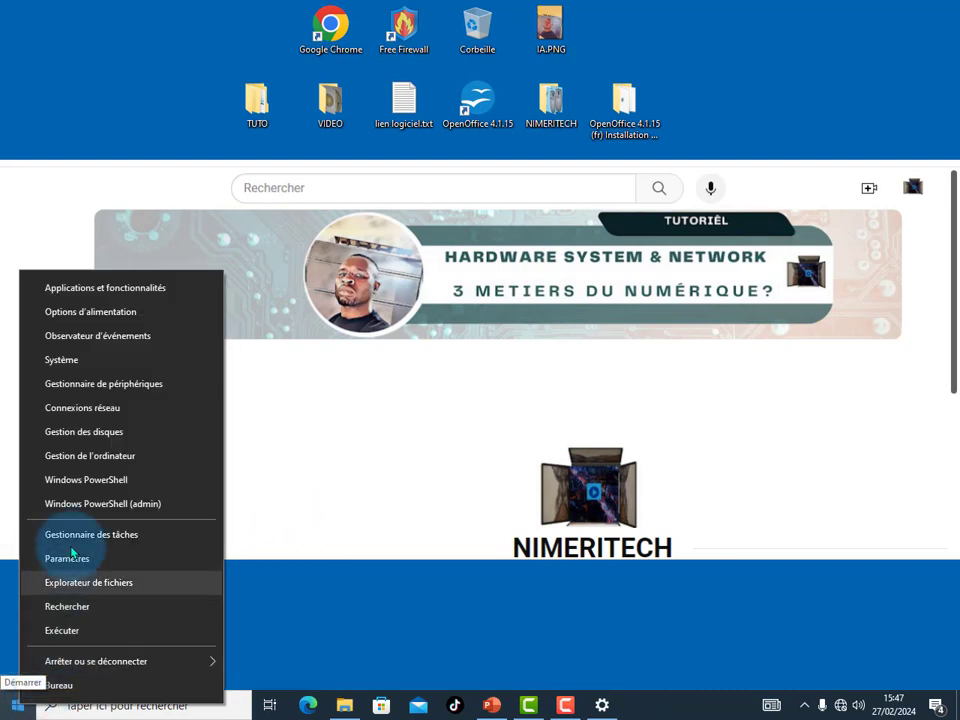
{"action": "left_click", "coordinate": [360, 430]}
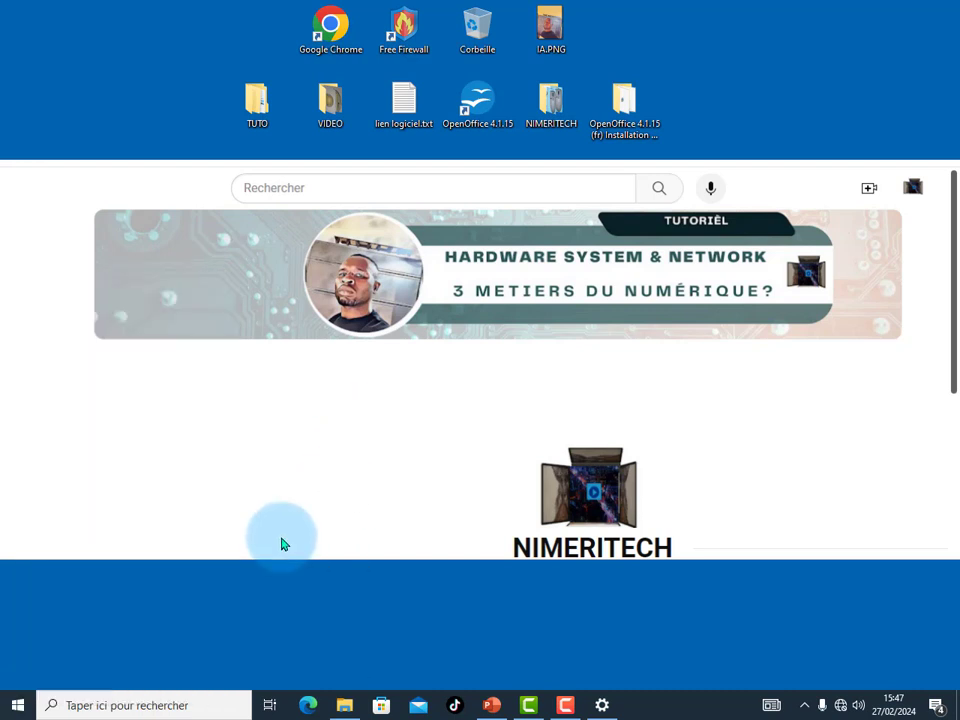
{"action": "right_click", "coordinate": [19, 712]}
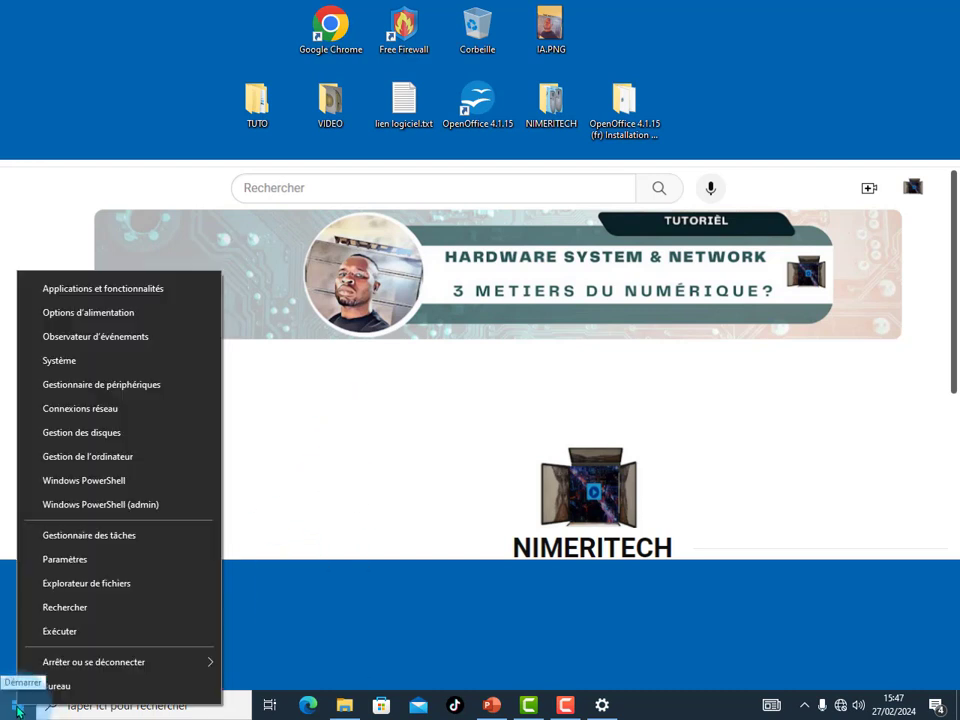
{"action": "left_click", "coordinate": [79, 633]}
{"action": "left_click", "coordinate": [295, 540]}
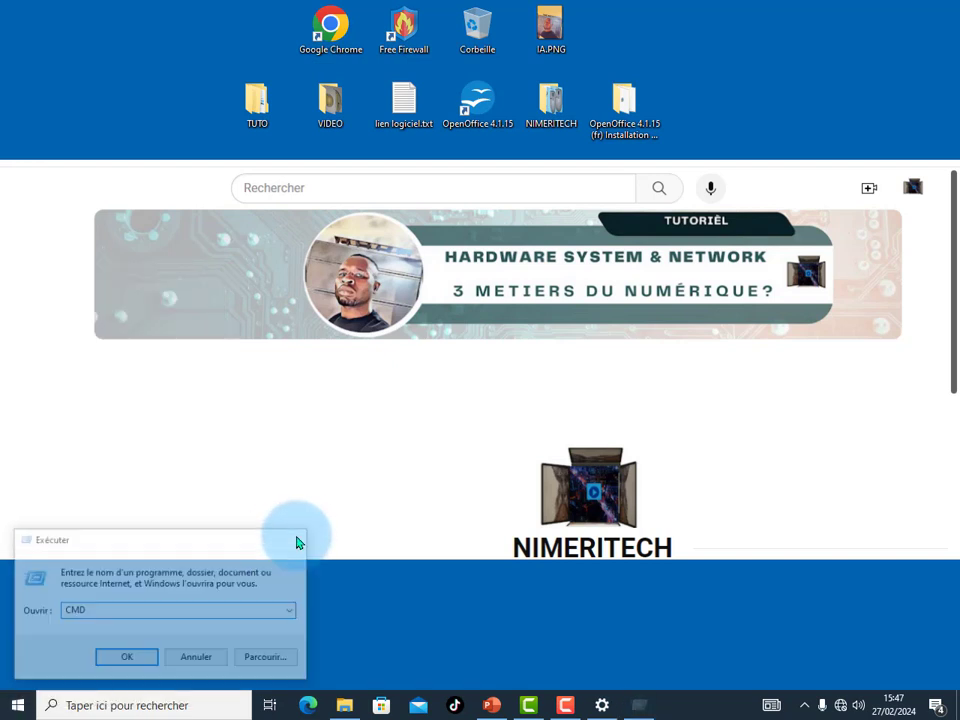